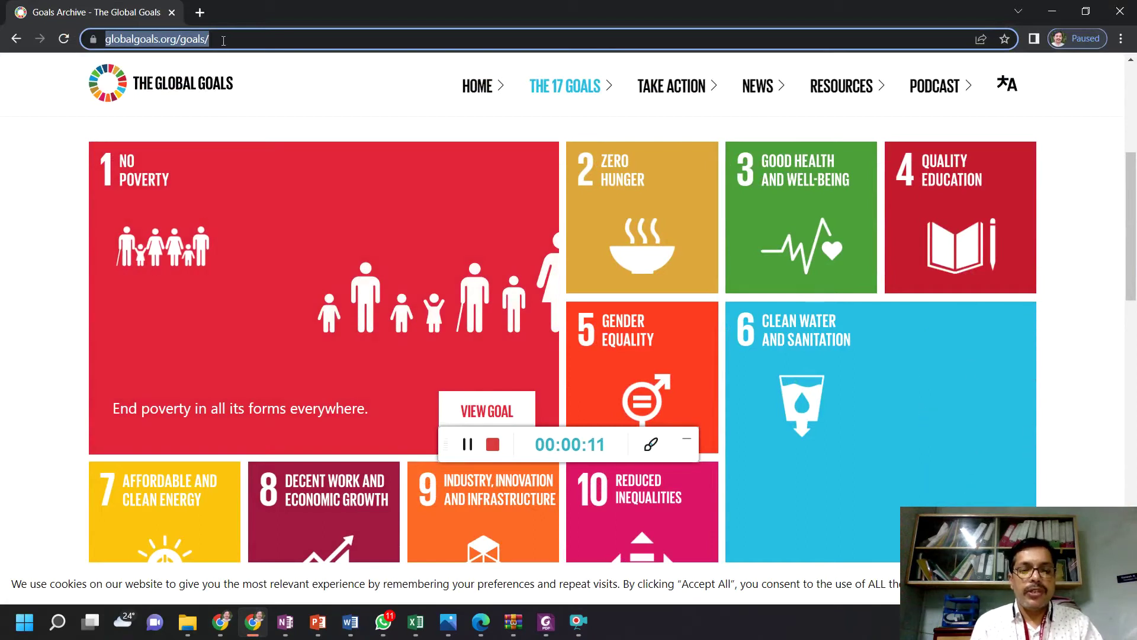
Search Google for 'swayam courses' and open the Swayam Central site from the results
type("s")
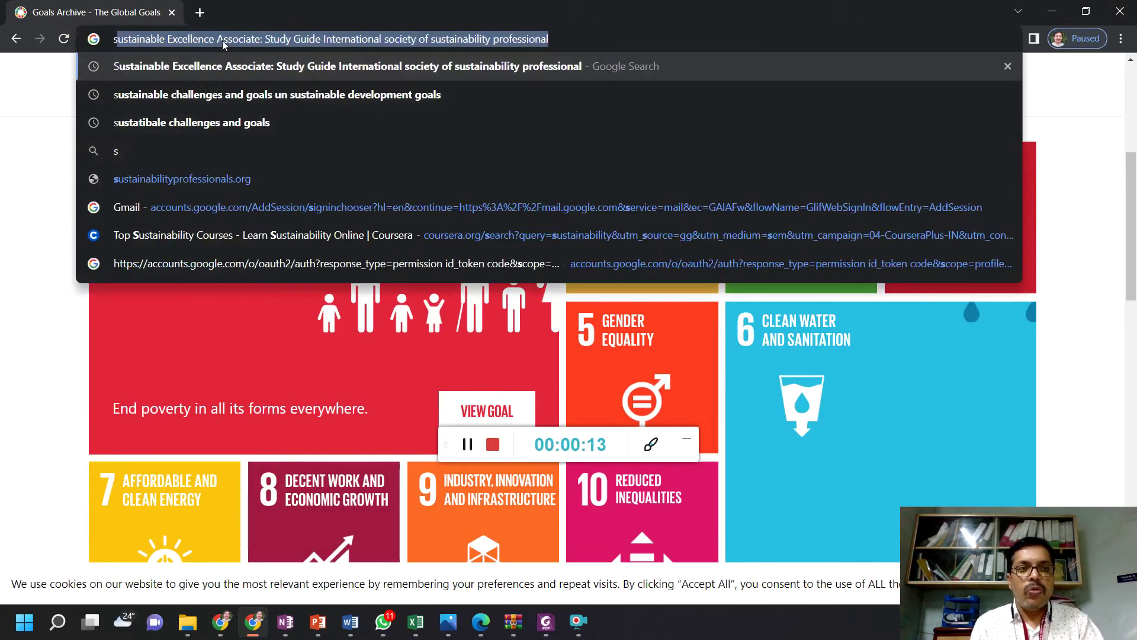
type("waya")
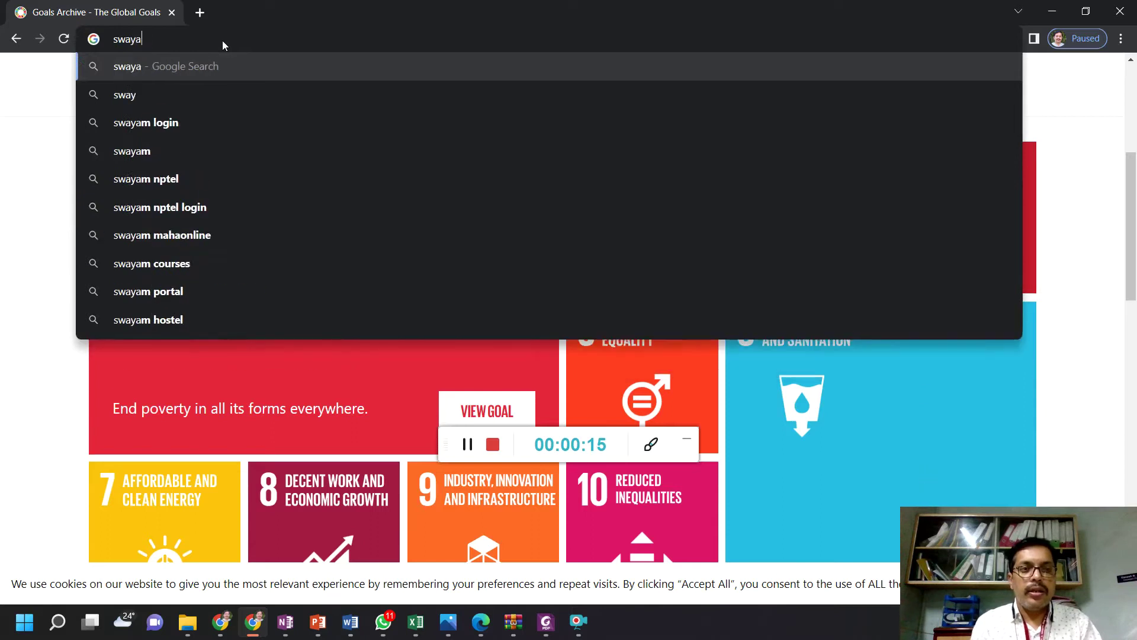
type("m ")
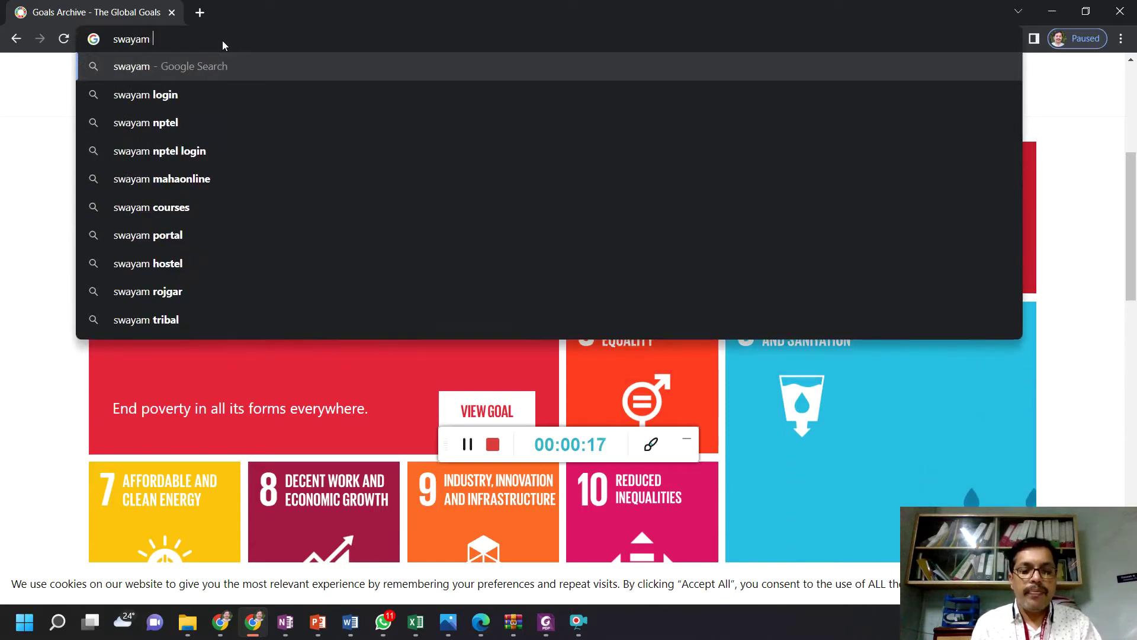
type("courses")
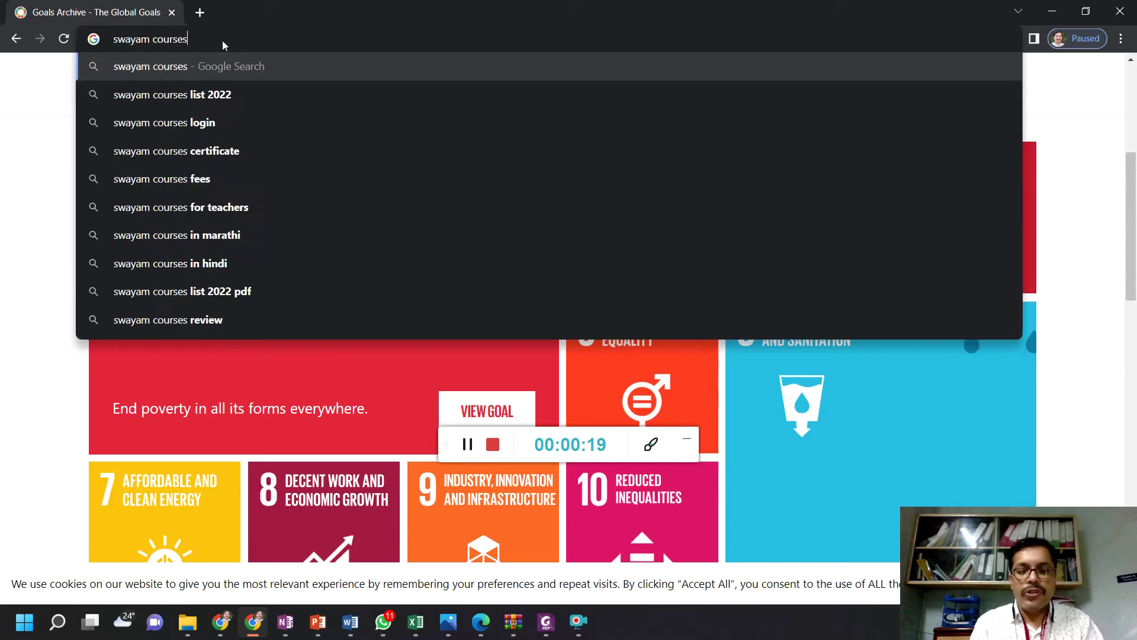
key("Return")
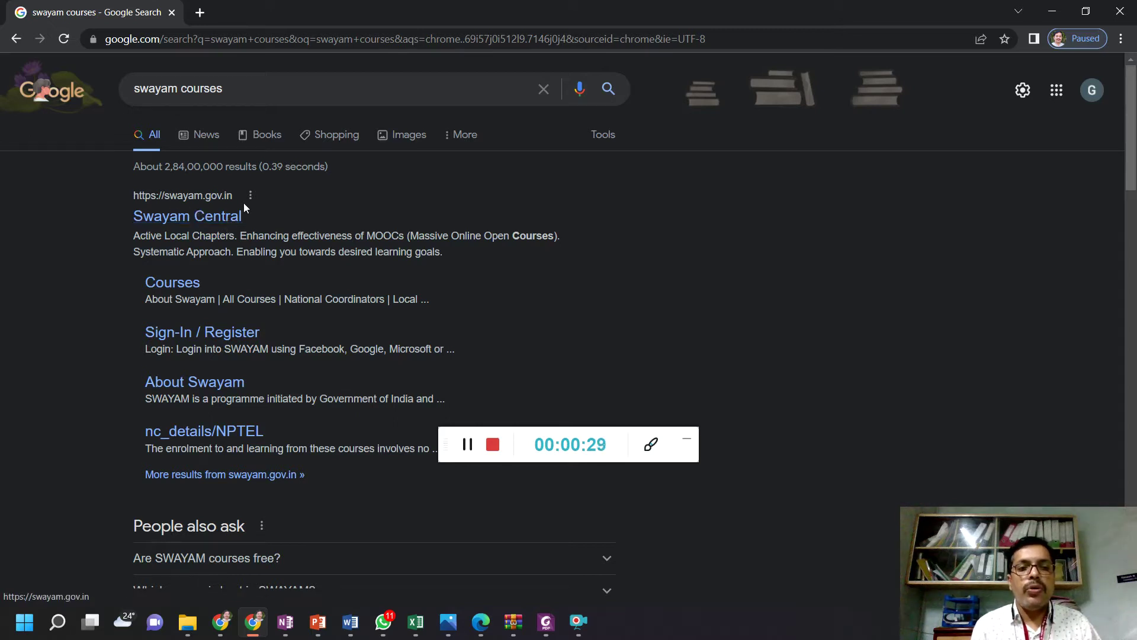
left_click(226, 220)
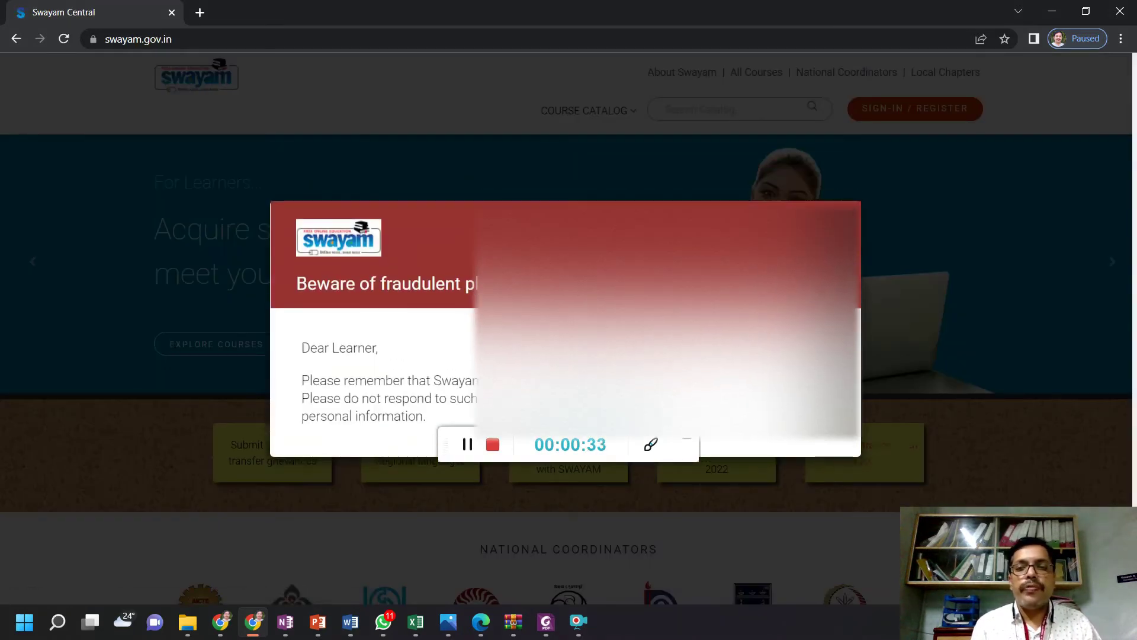
Dismiss the fraud-warning notice and go to the SWAYAM sign-in page
left_click(471, 455)
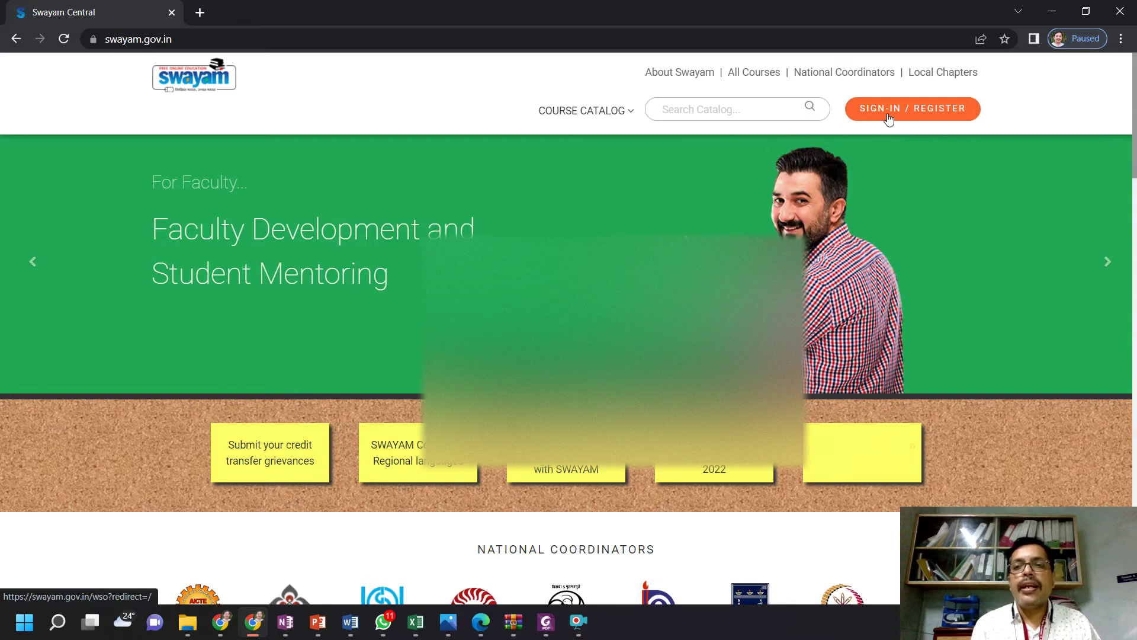
left_click(888, 118)
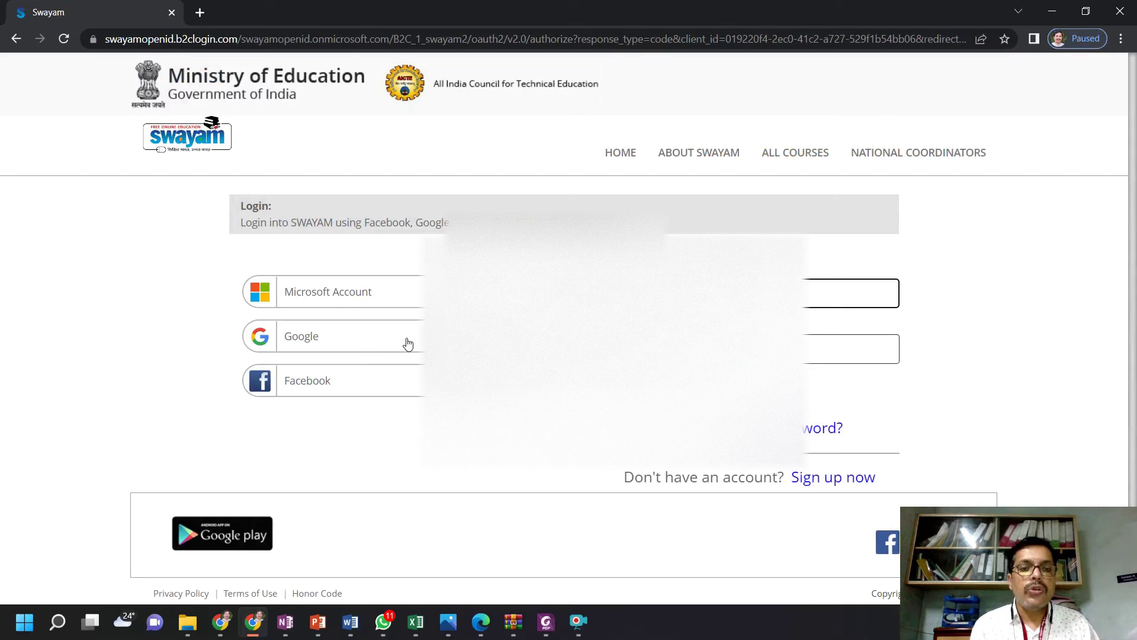
Sign in with Google, sending and submitting the 'Verify it's you' identity prompt
left_click(301, 351)
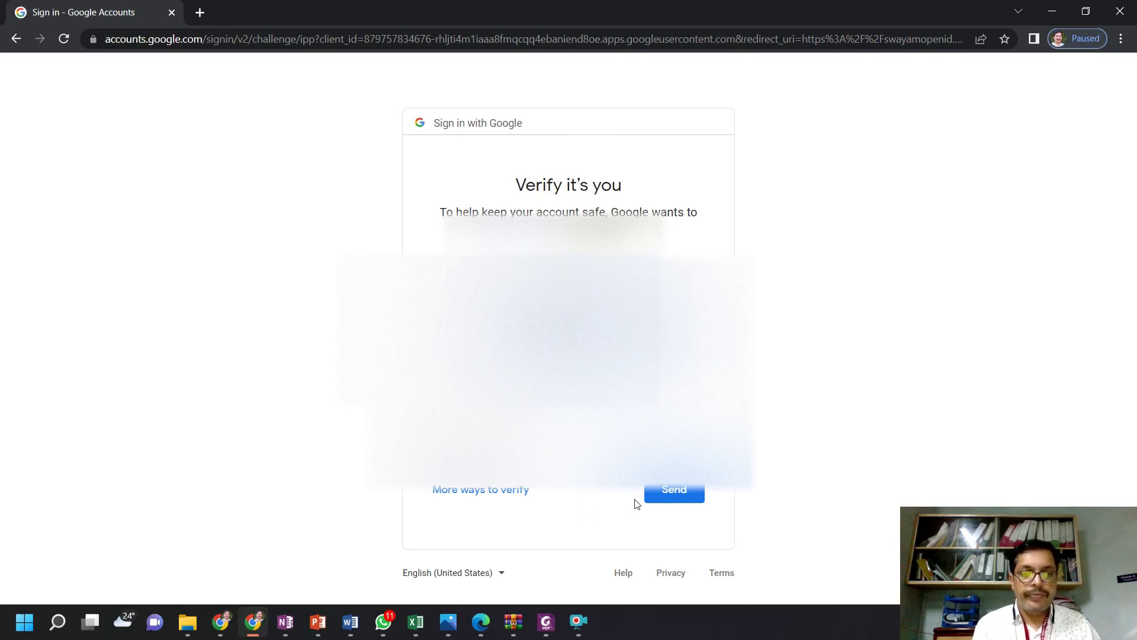
left_click(654, 492)
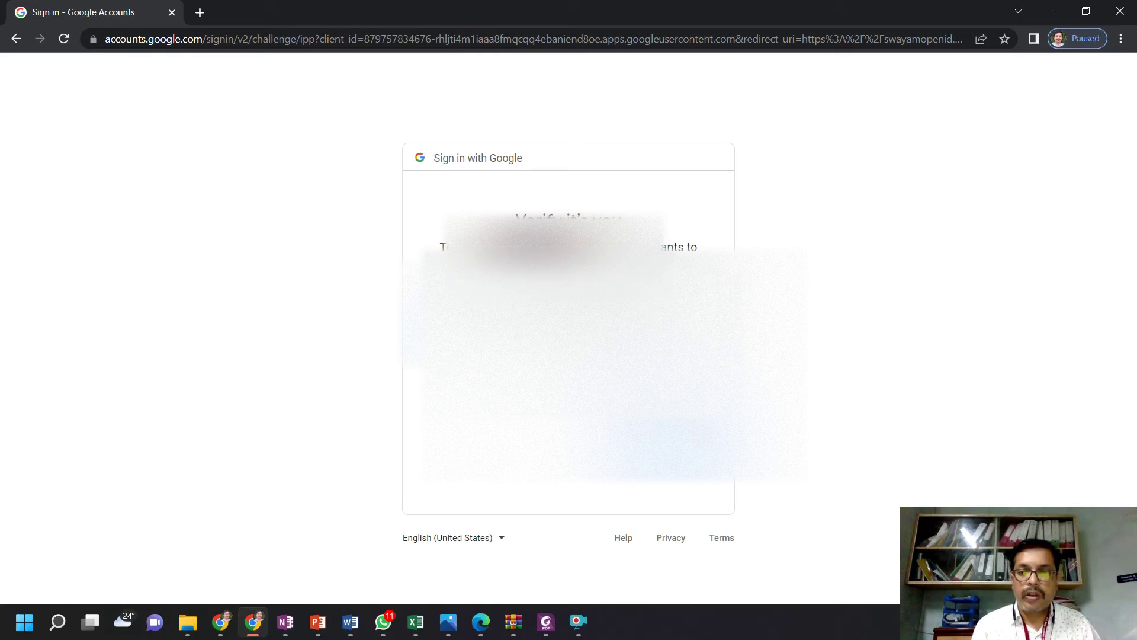
key("Return")
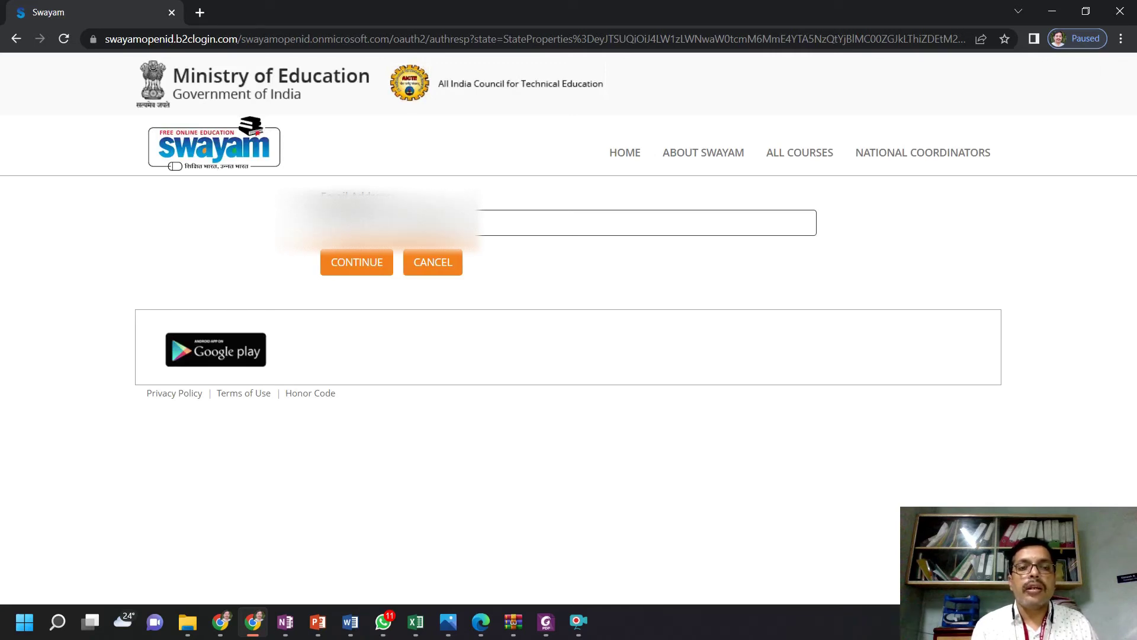
Confirm the prefilled email to finish signing in, then go to My Courses from the account menu
key("Tab")
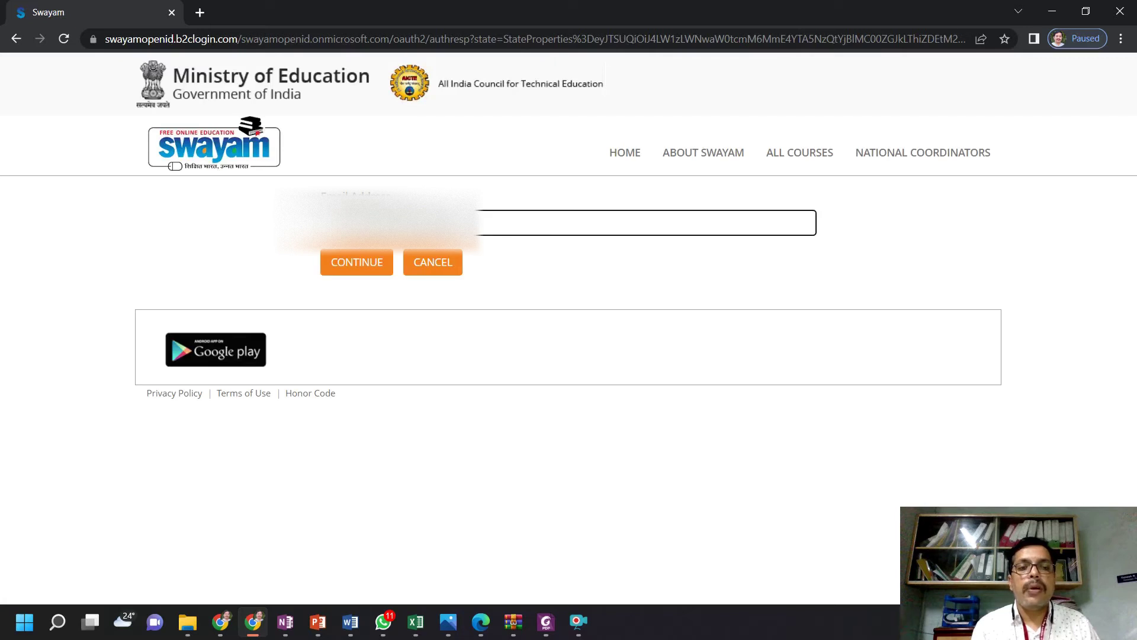
left_click(327, 266)
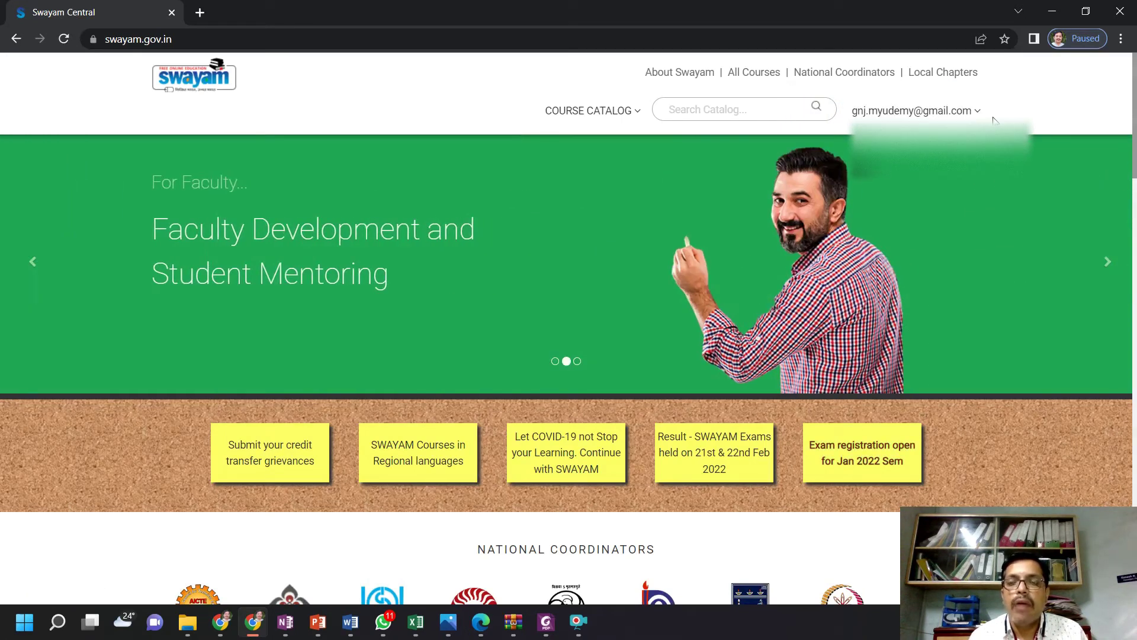
left_click(978, 114)
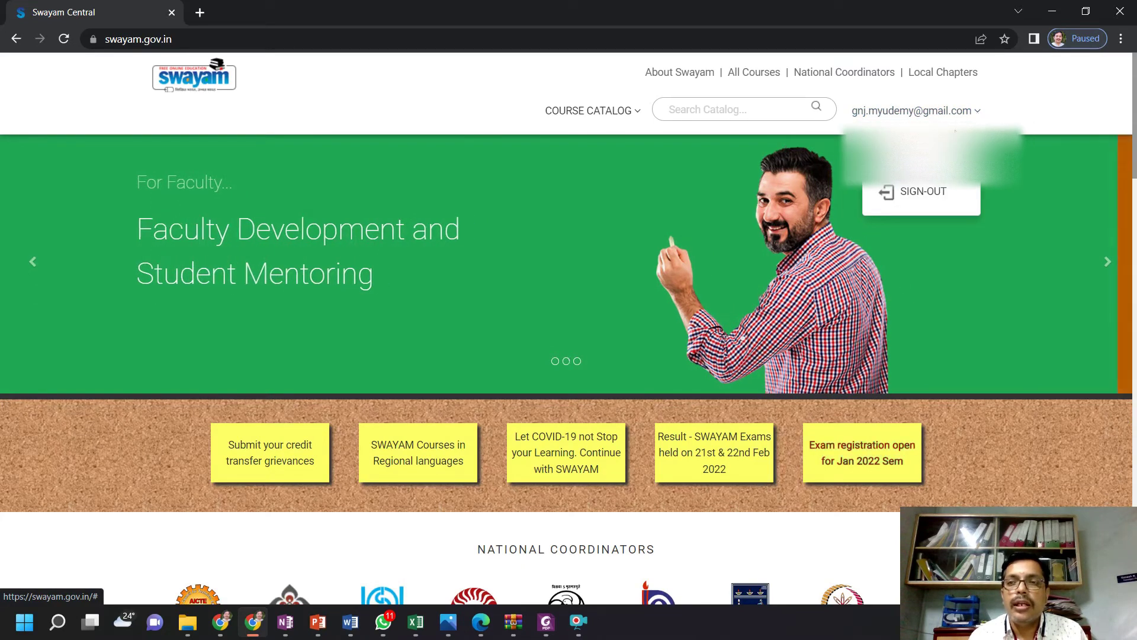
left_click(948, 155)
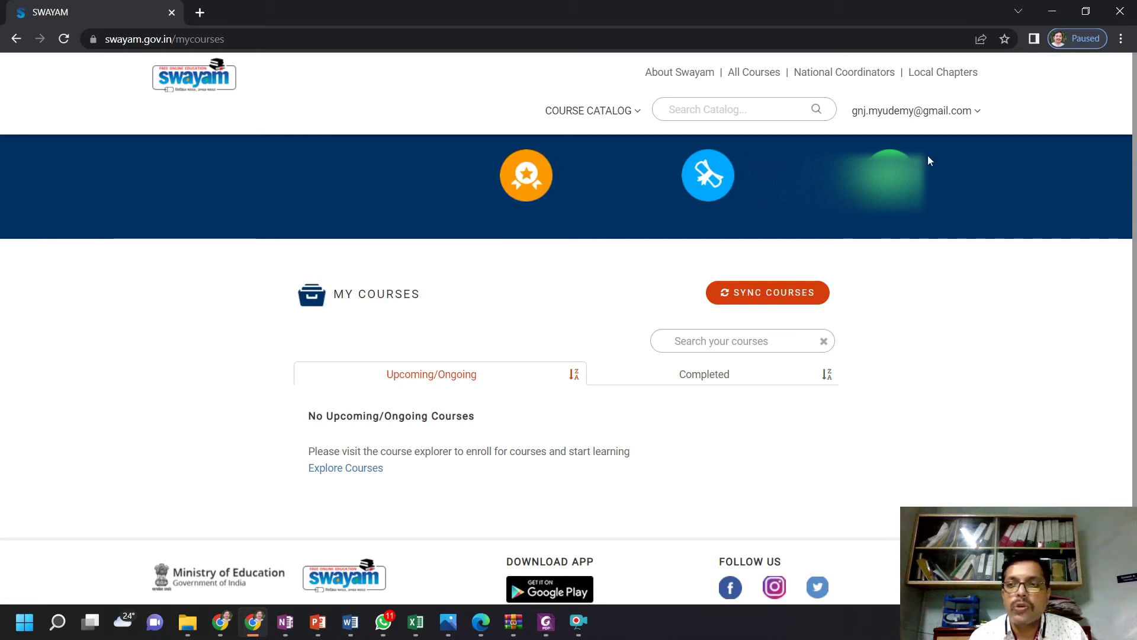
Browse all NPTEL Domain courses through the Course Catalog menu
left_click(976, 114)
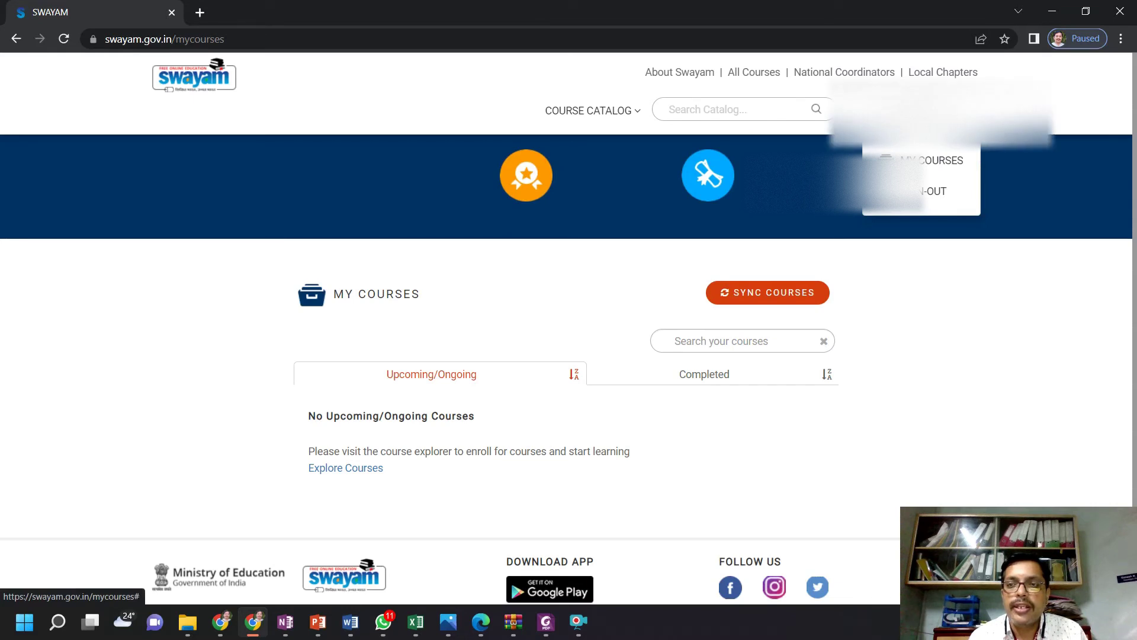
left_click(976, 114)
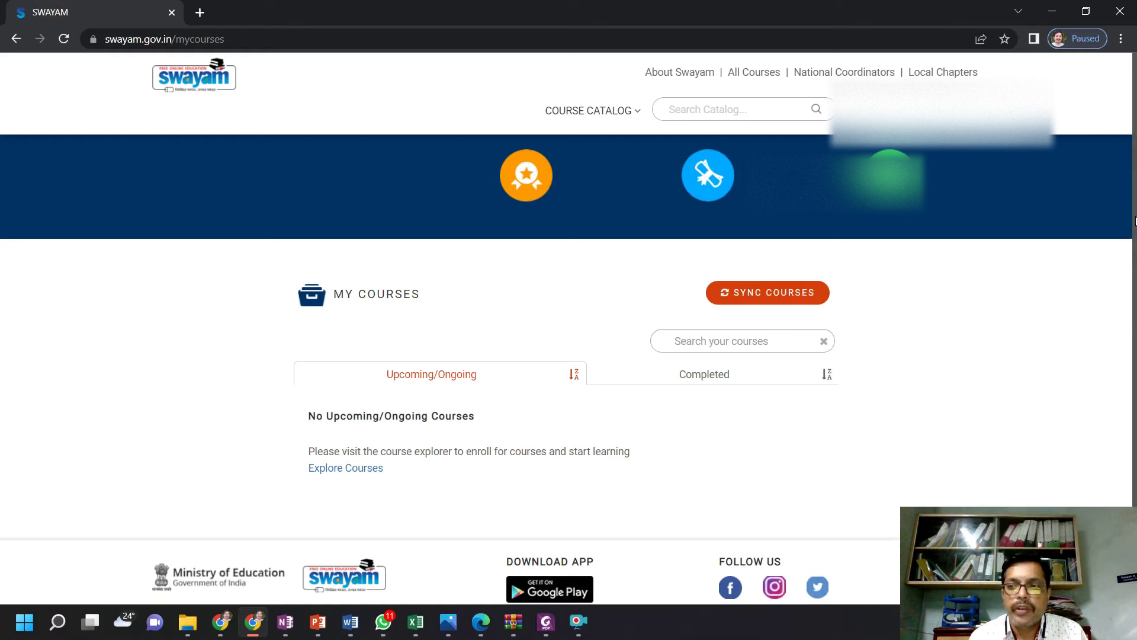
scroll(1135, 235, "down", 1)
scroll(1073, 187, "up", 1)
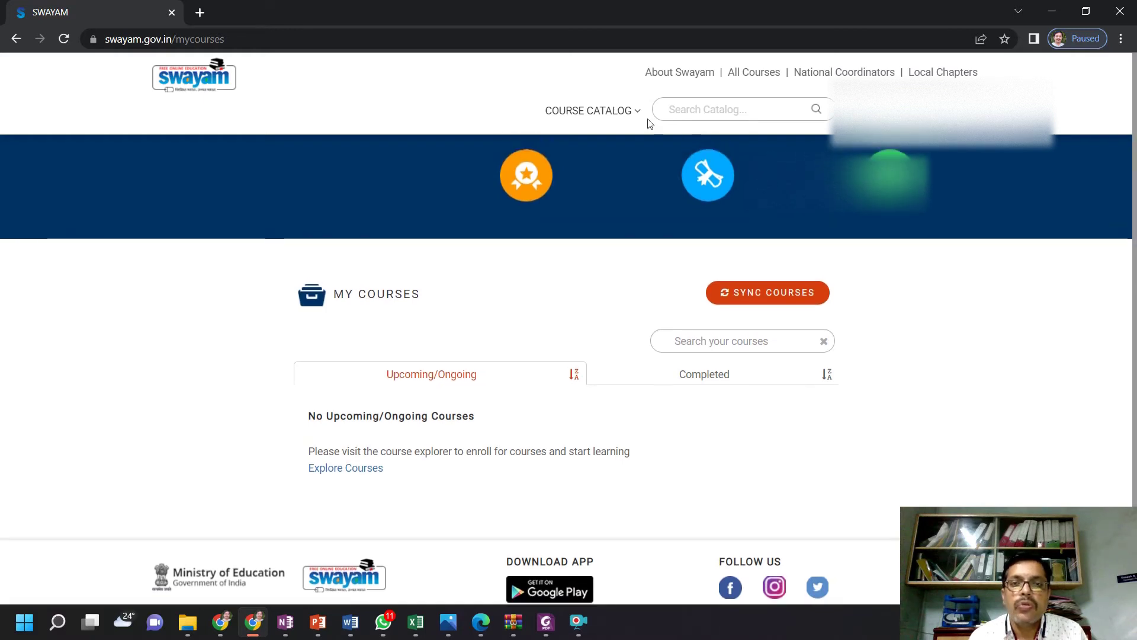
mouse_move(633, 116)
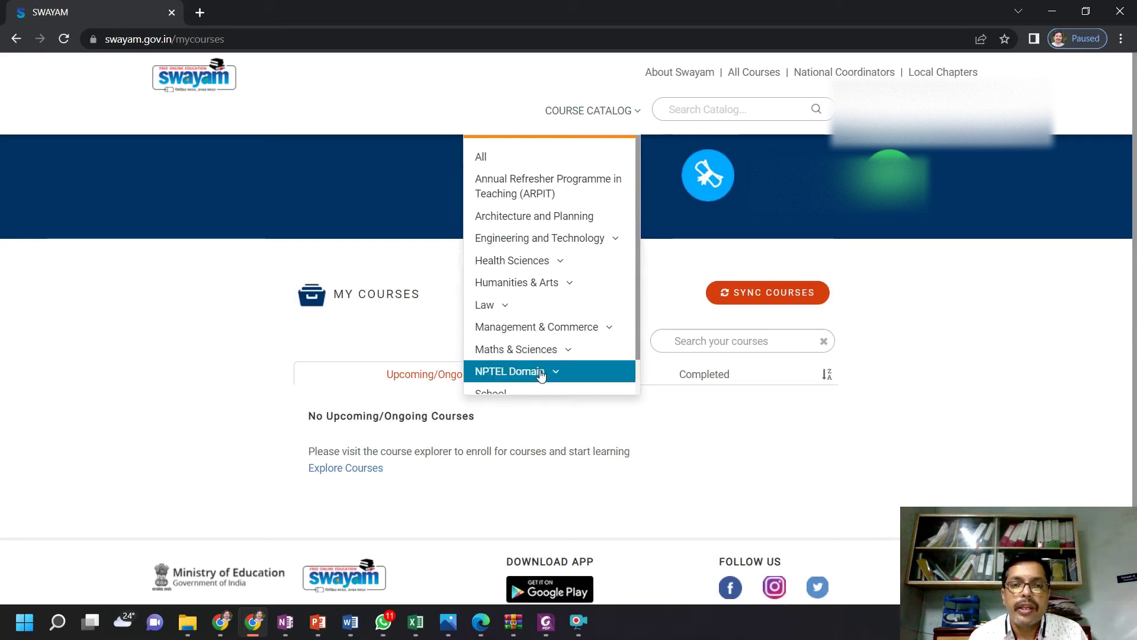
left_click(562, 371)
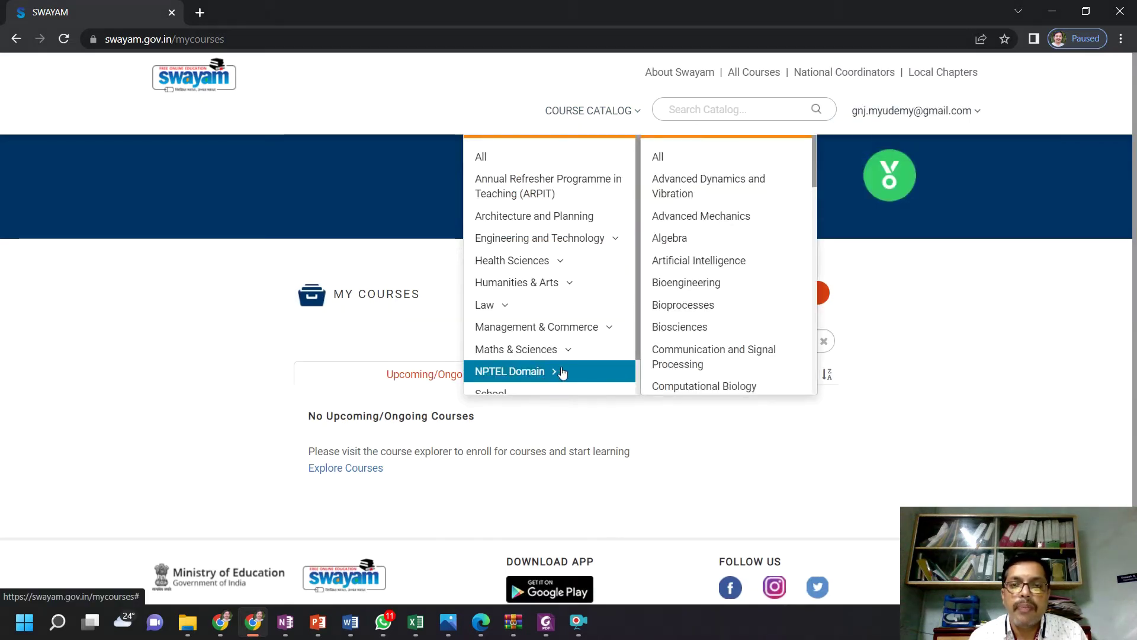
left_click(669, 160)
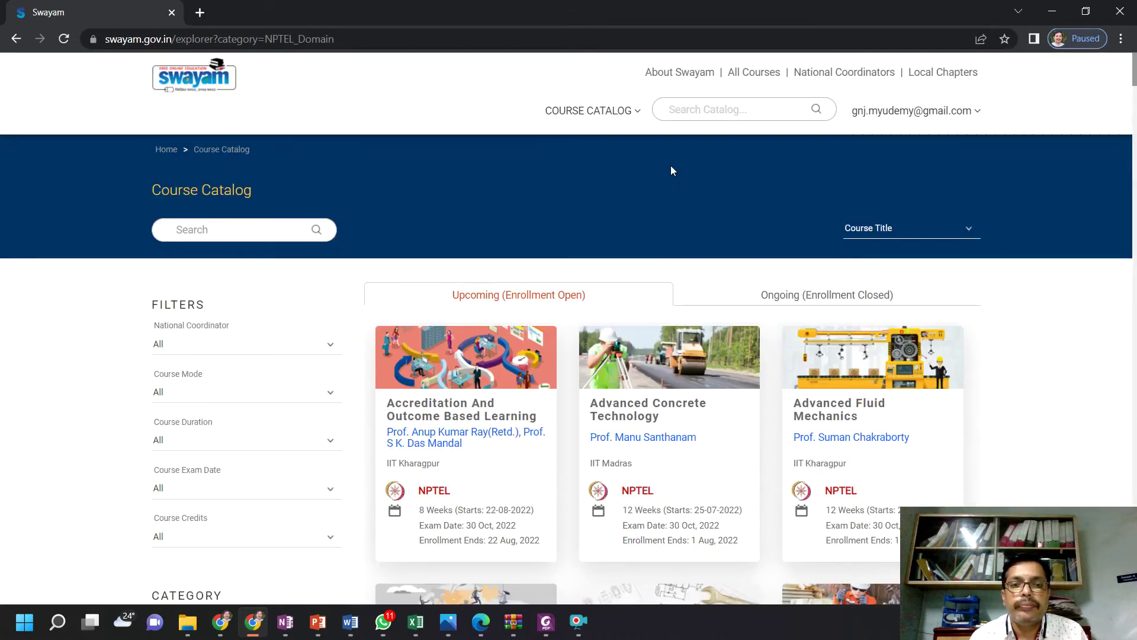
Filter the catalog to National Coordinator NPTEL and Regular course mode
left_click(301, 353)
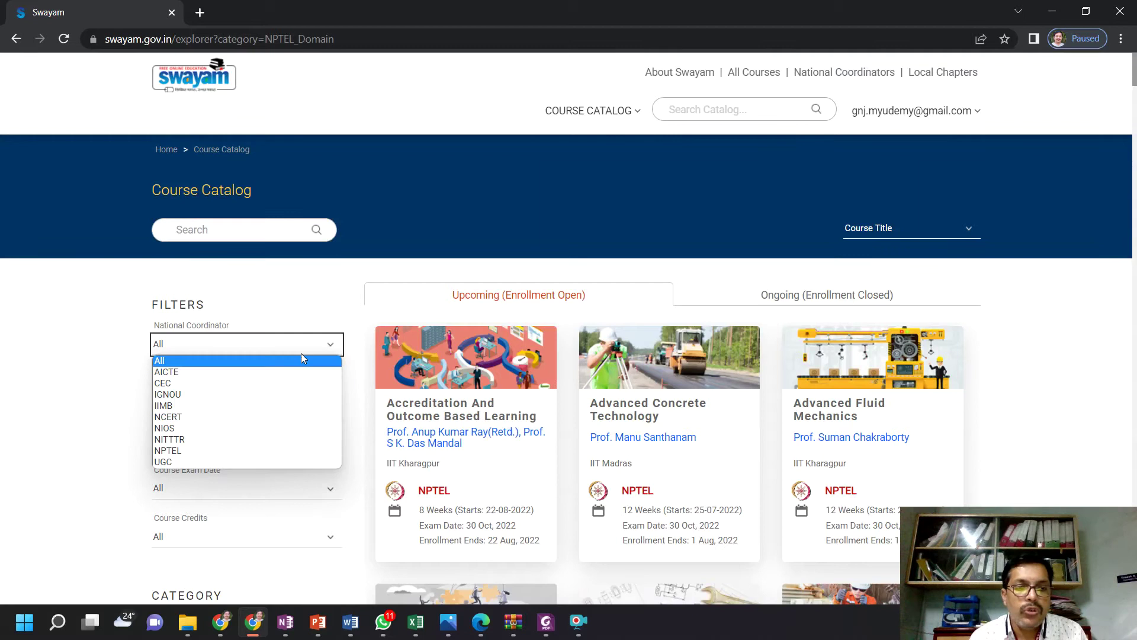
left_click(251, 452)
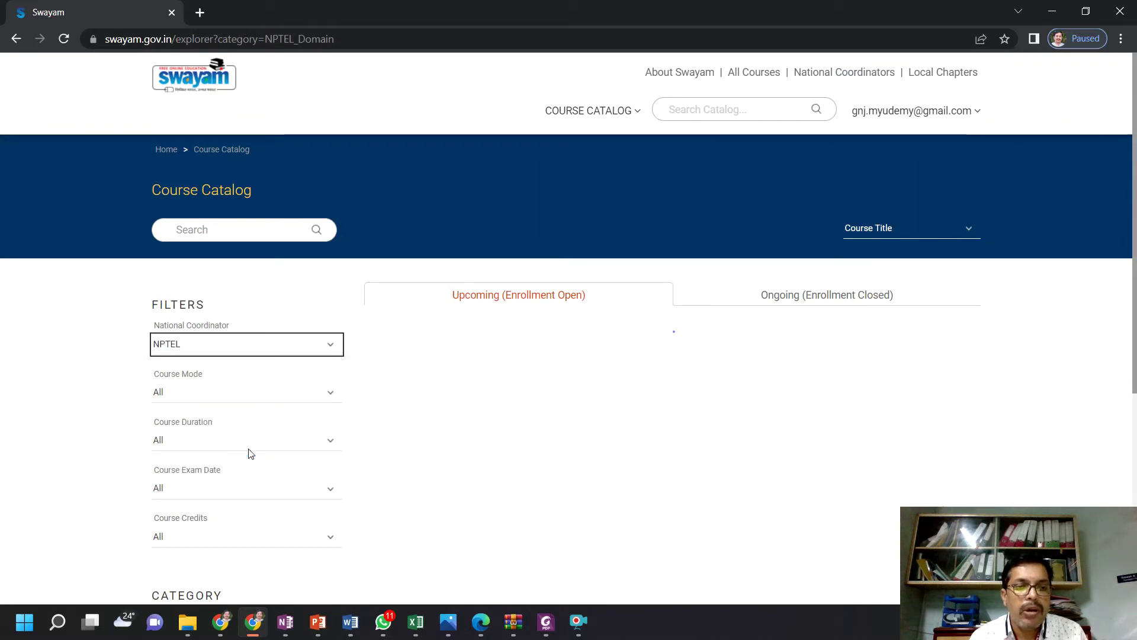
left_click(256, 396)
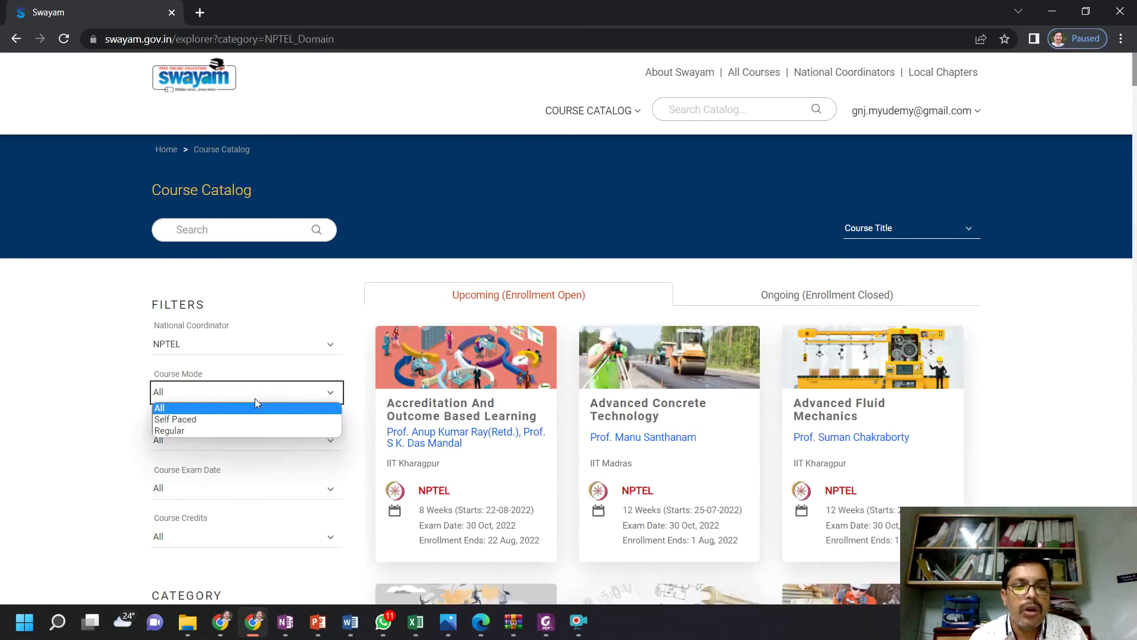
left_click(244, 429)
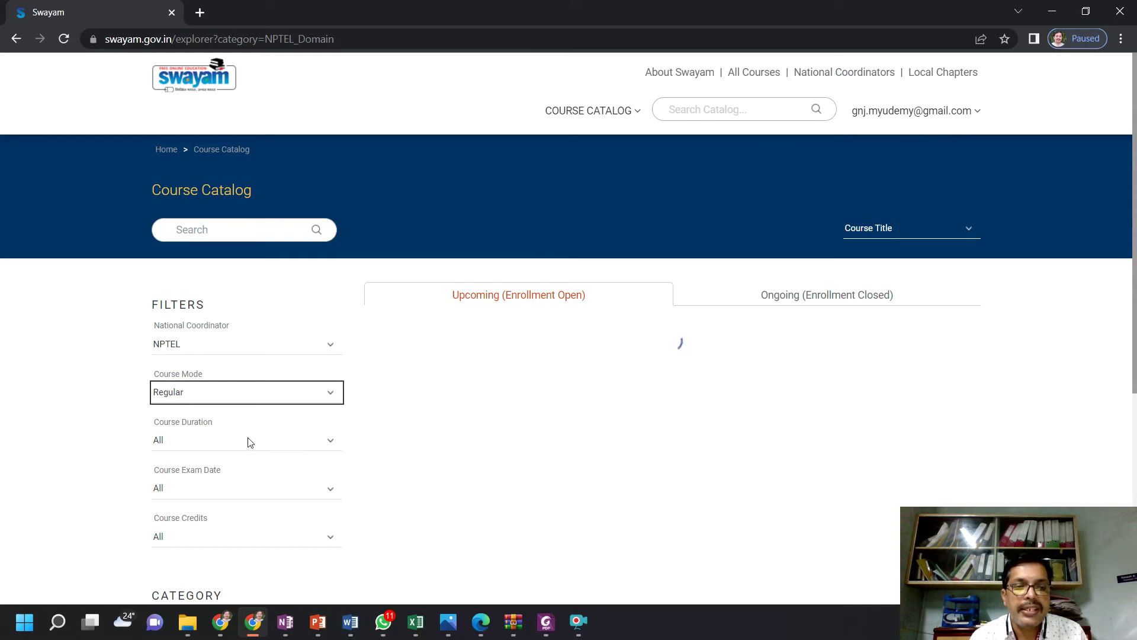
Leave the Course Duration, Exam Date and Credits filters at All
left_click(252, 444)
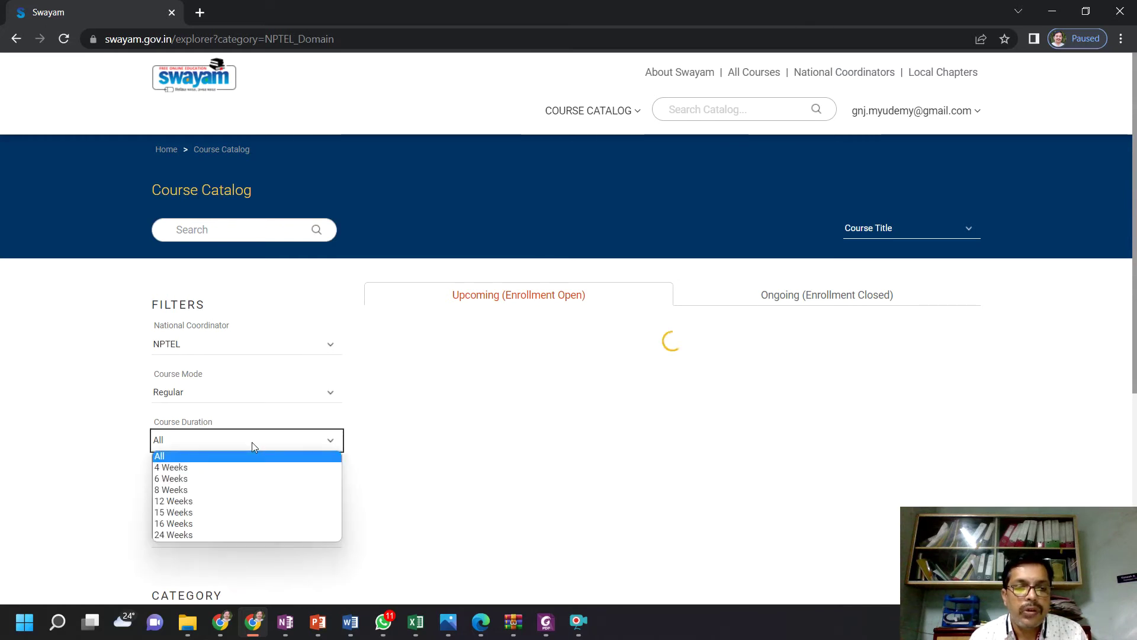
left_click(252, 445)
left_click(252, 446)
left_click(252, 446)
left_click(252, 446)
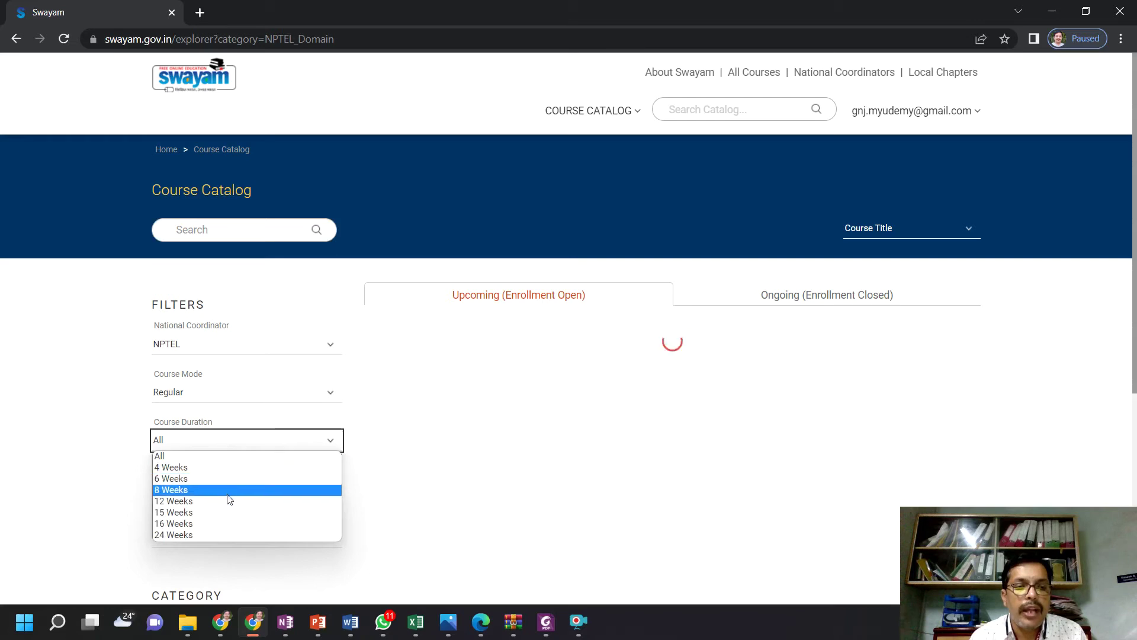
left_click(204, 455)
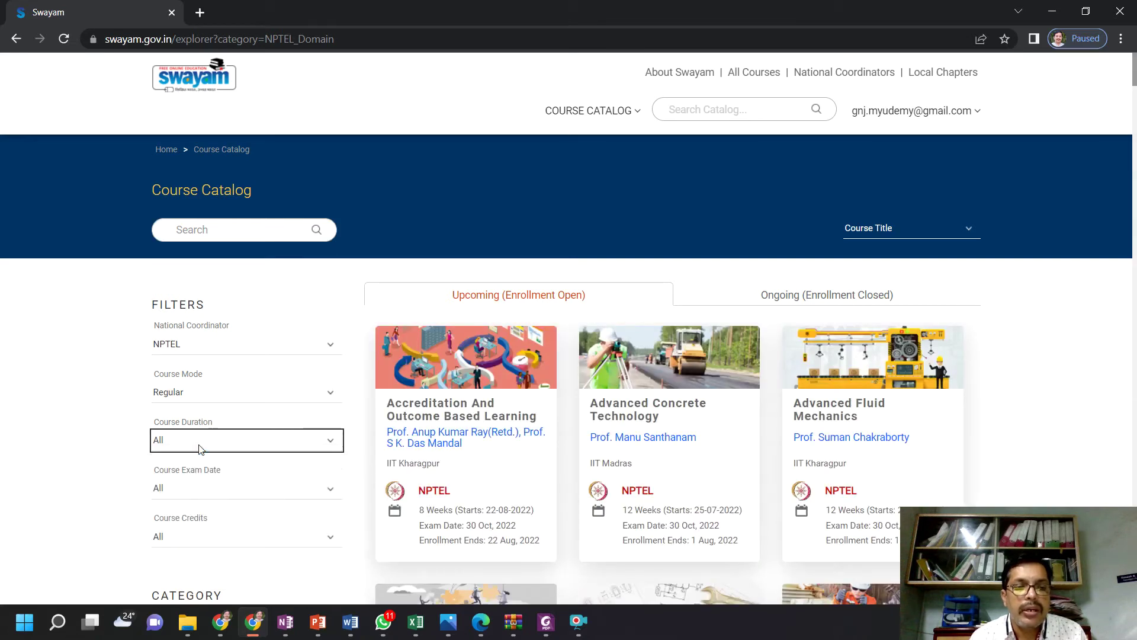
left_click(190, 487)
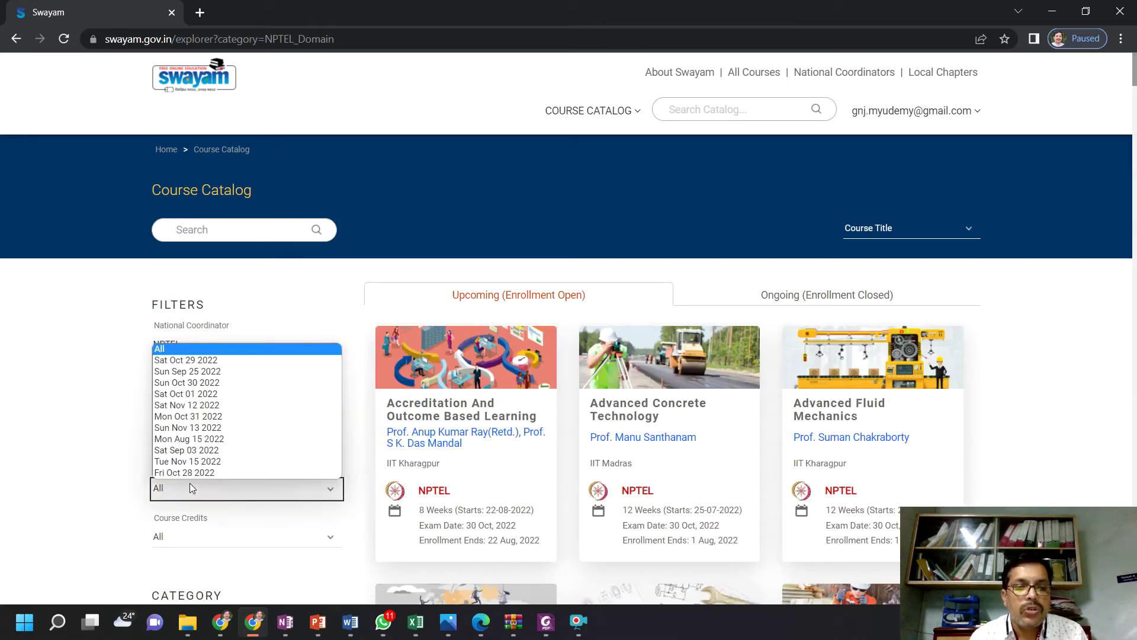
left_click(190, 487)
left_click(190, 543)
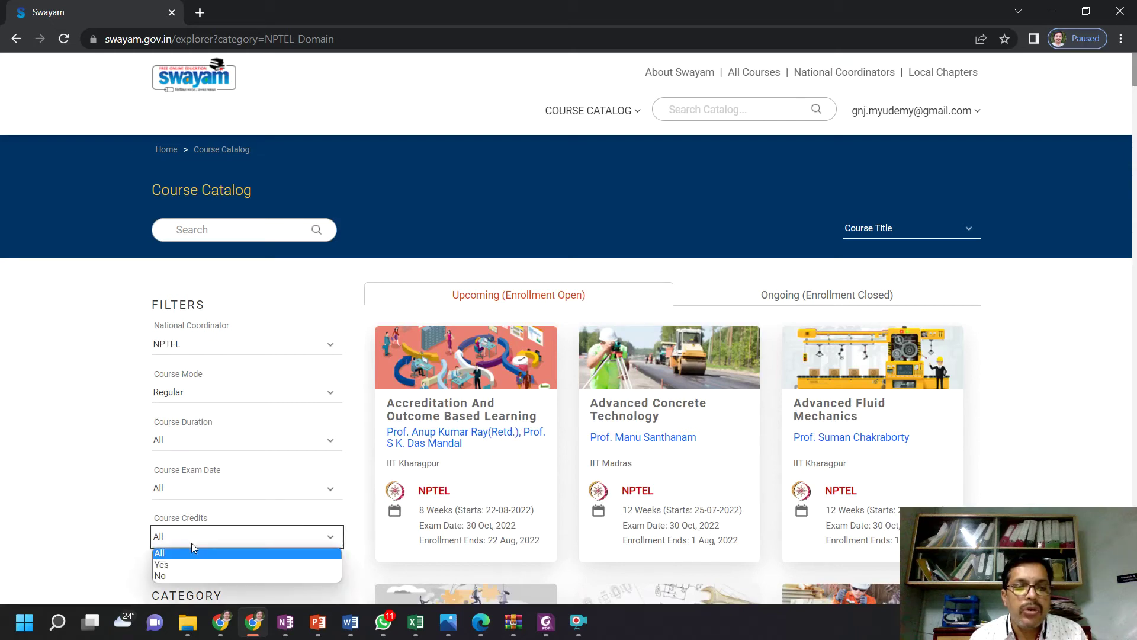
left_click(191, 545)
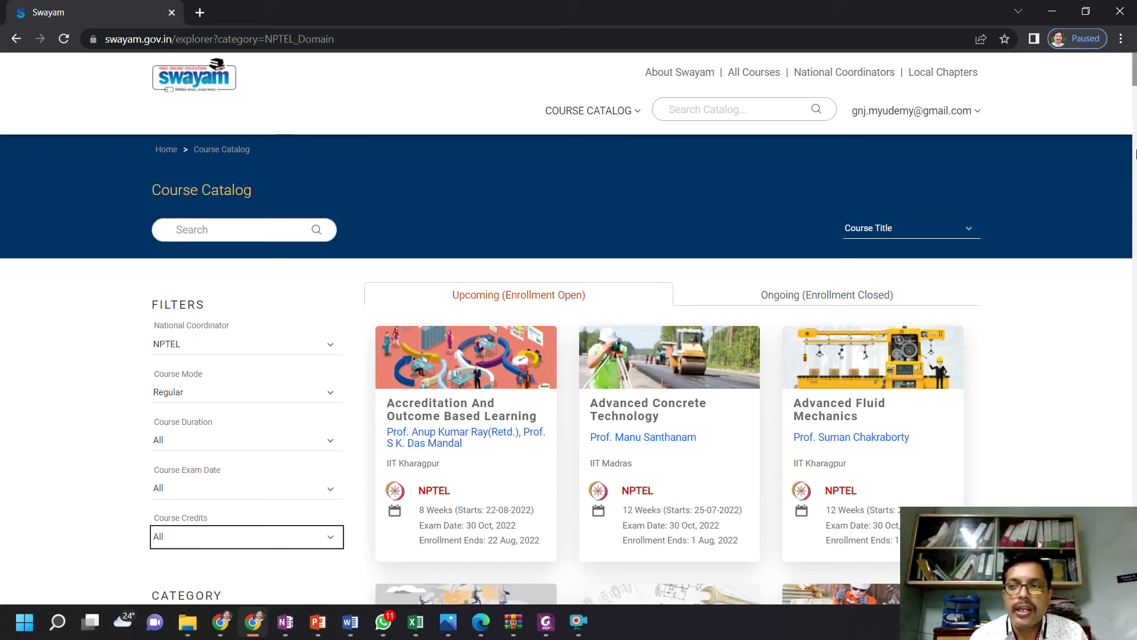
Keep category NPTEL Domain, then apply and remove the Artificial Intelligence sub-category filter
scroll(1051, 273, "down", 4)
scroll(669, 367, "down", 2)
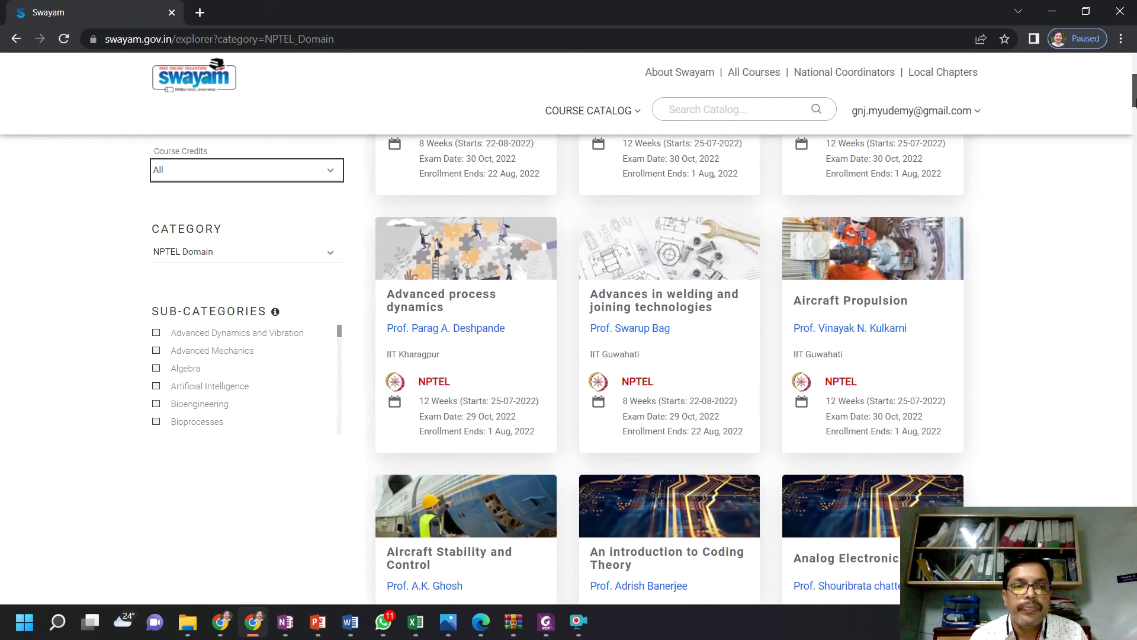
scroll(669, 367, "up", 1)
left_click(291, 317)
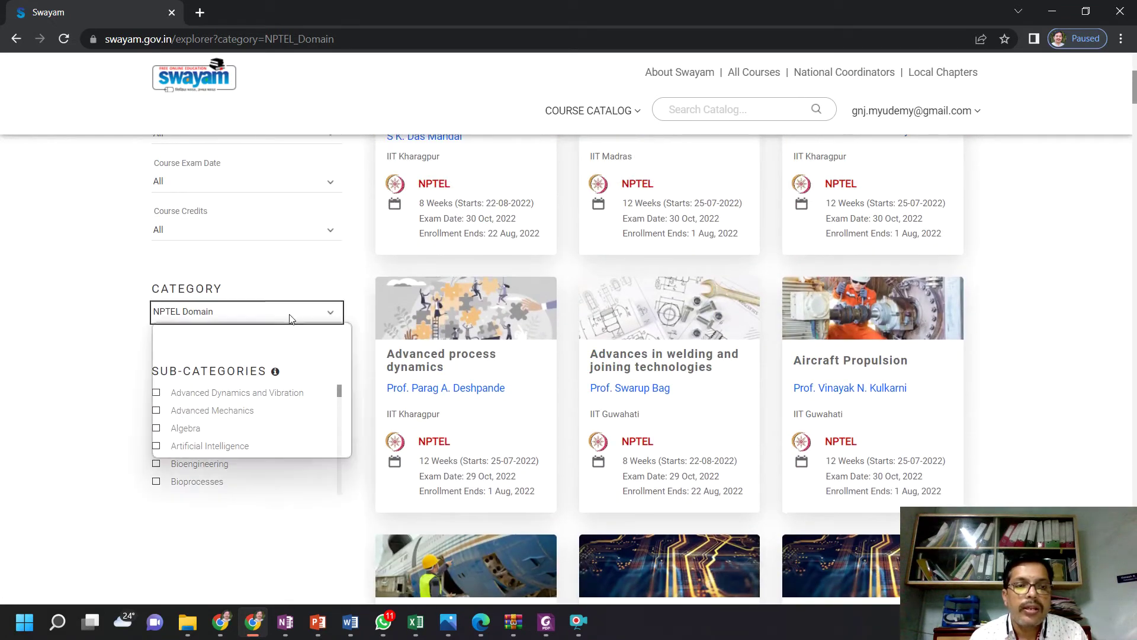
left_click(291, 317)
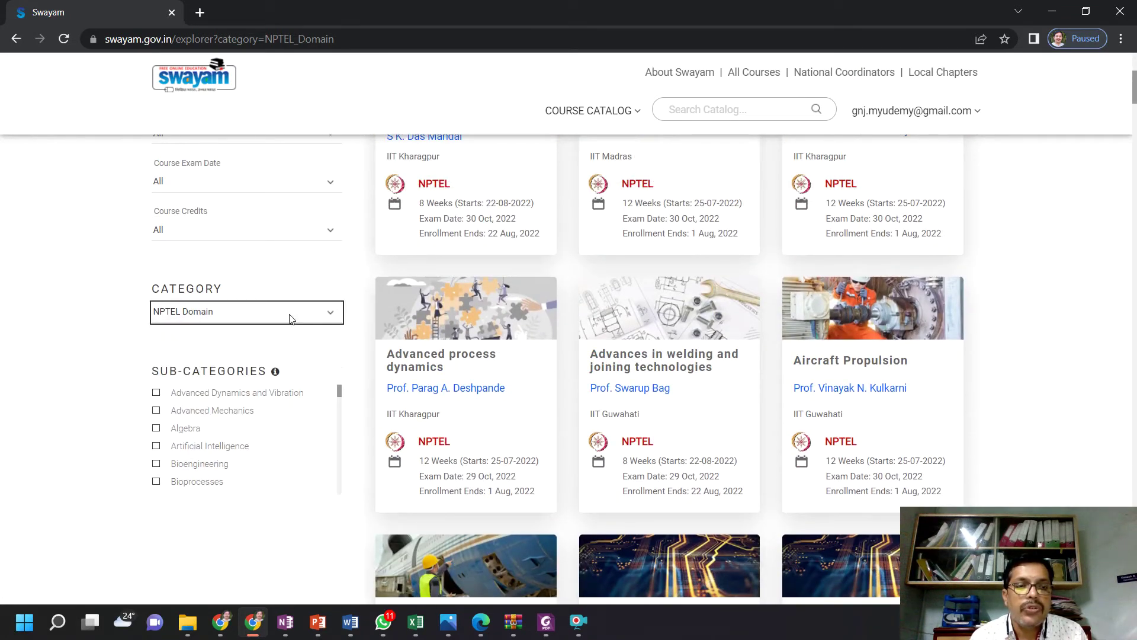
mouse_move(340, 395)
left_mouse_down()
mouse_move(341, 418)
mouse_move(342, 398)
left_mouse_up()
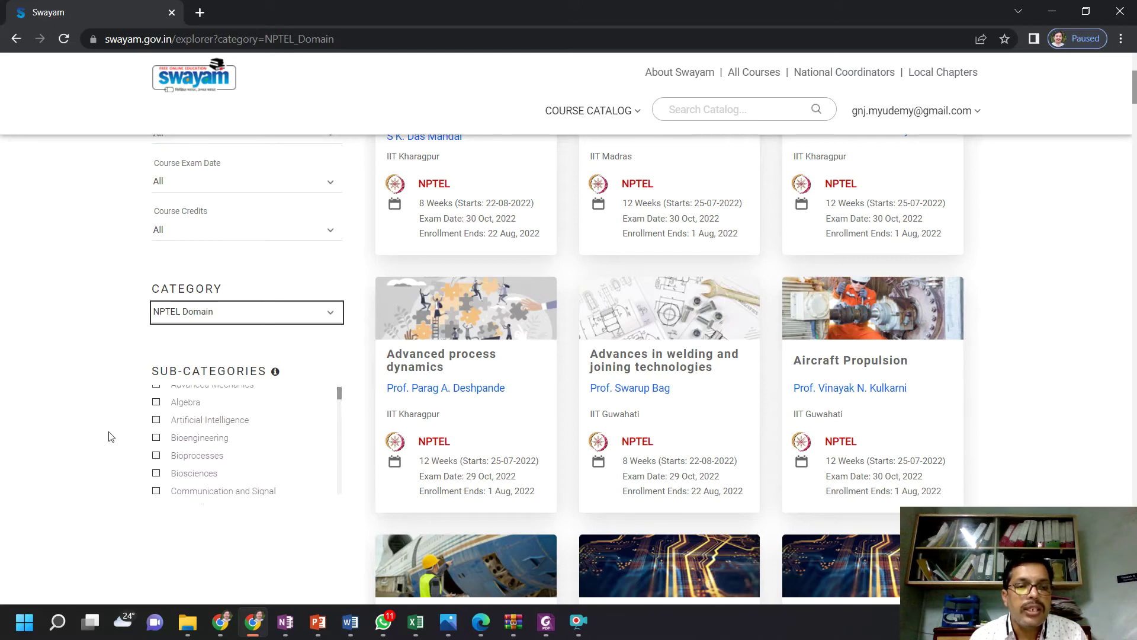
left_click(156, 419)
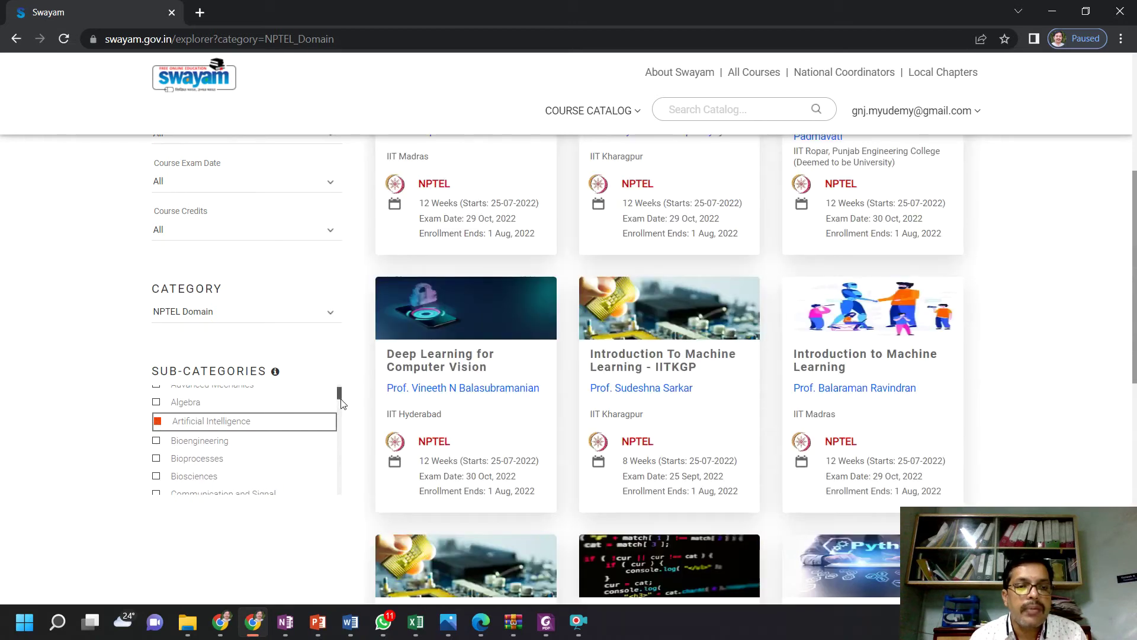
mouse_move(341, 403)
left_mouse_down()
mouse_move(347, 436)
mouse_move(337, 394)
left_mouse_up()
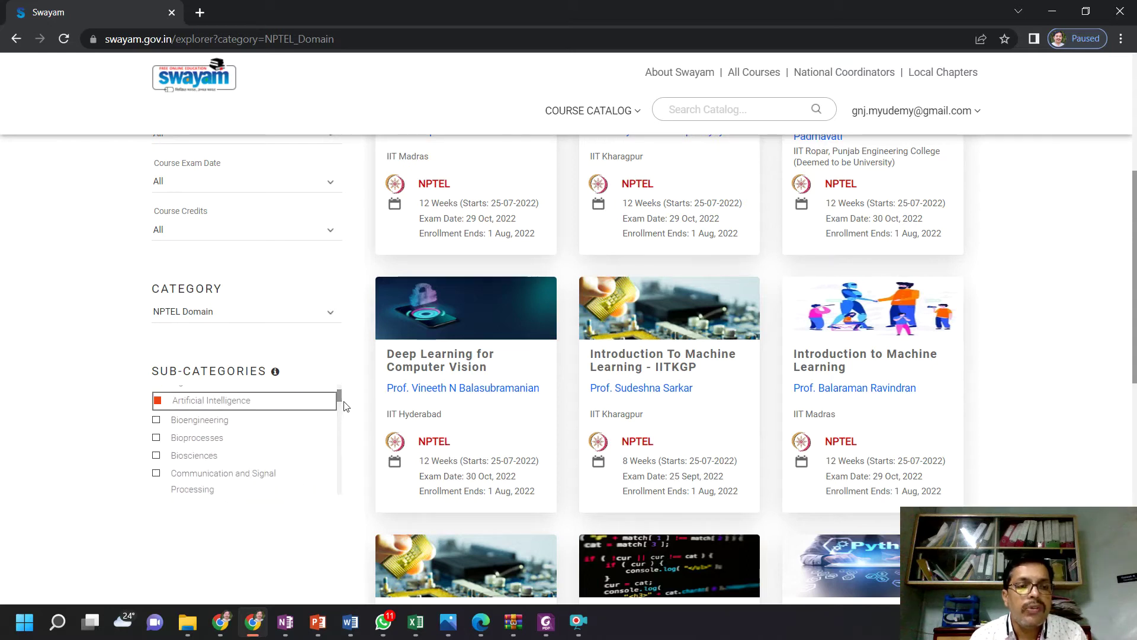
left_click(162, 401)
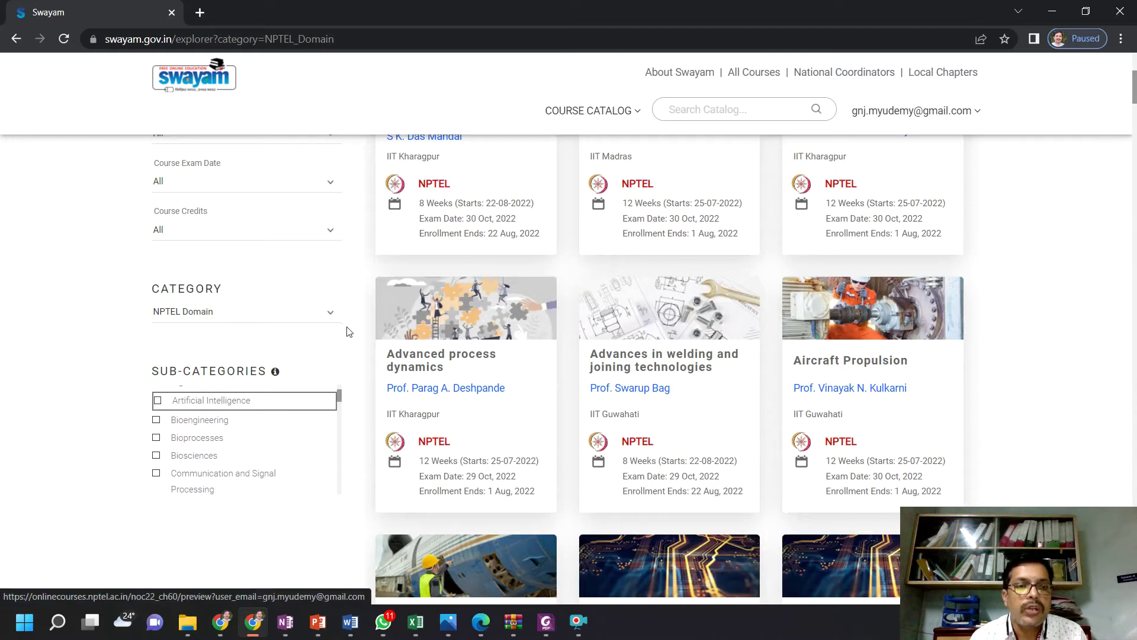
Reconfirm the NPTEL Domain category and scroll down to the Control systems card
left_click(330, 313)
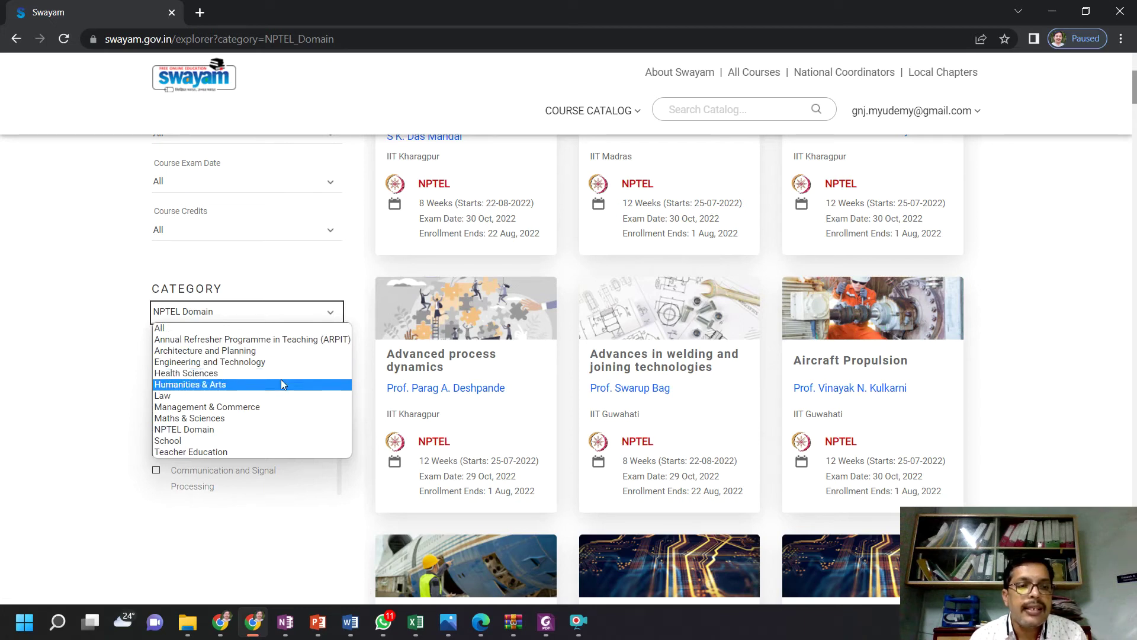
left_click(250, 431)
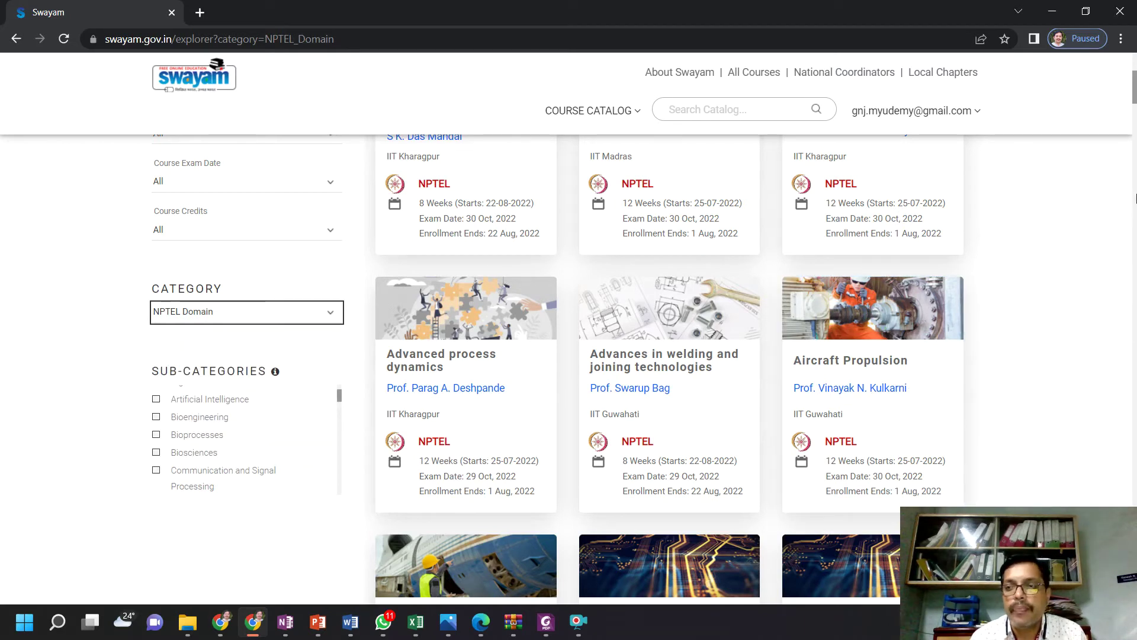
left_click_drag(1135, 94, 1135, 316)
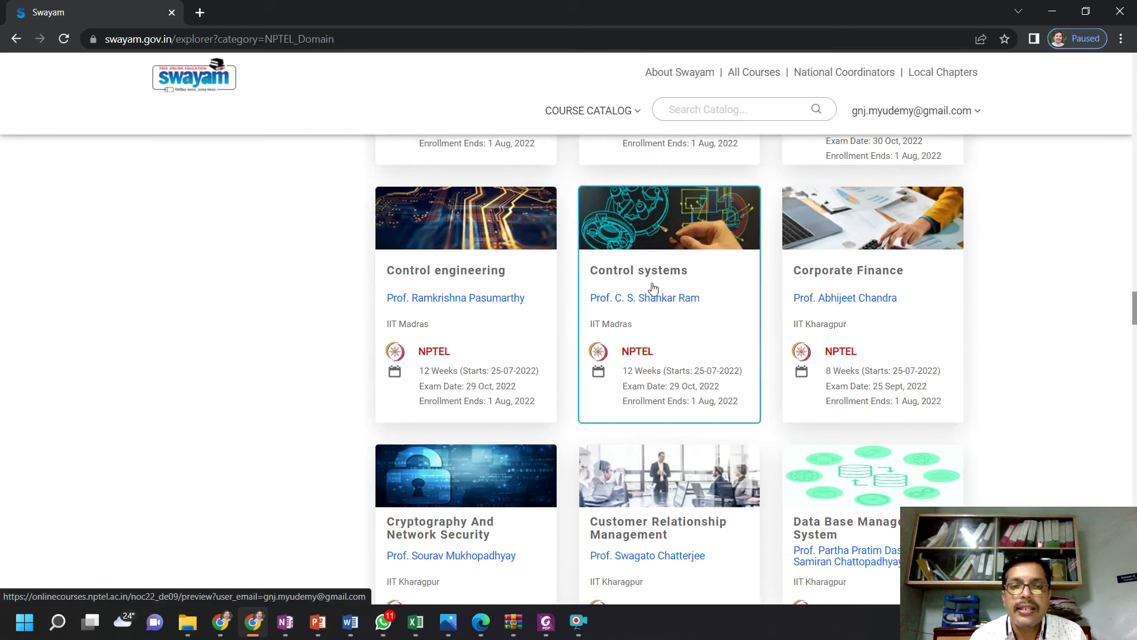
Open the Control systems course, check its exam date in the Summary, and join it
left_click(700, 282)
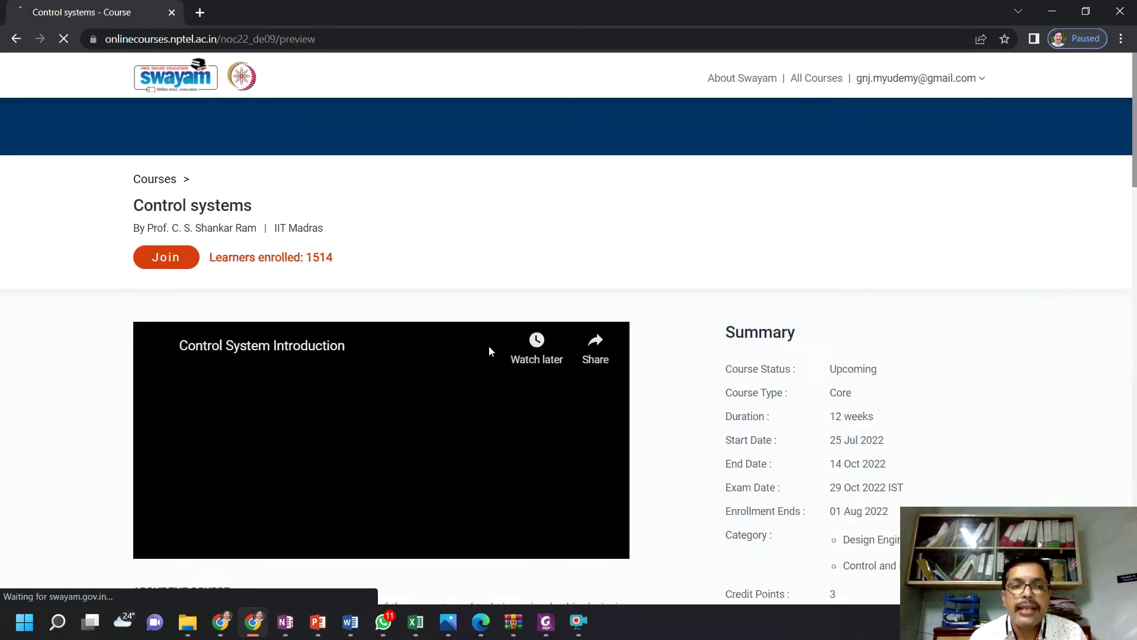
scroll(1135, 231, "down", 3)
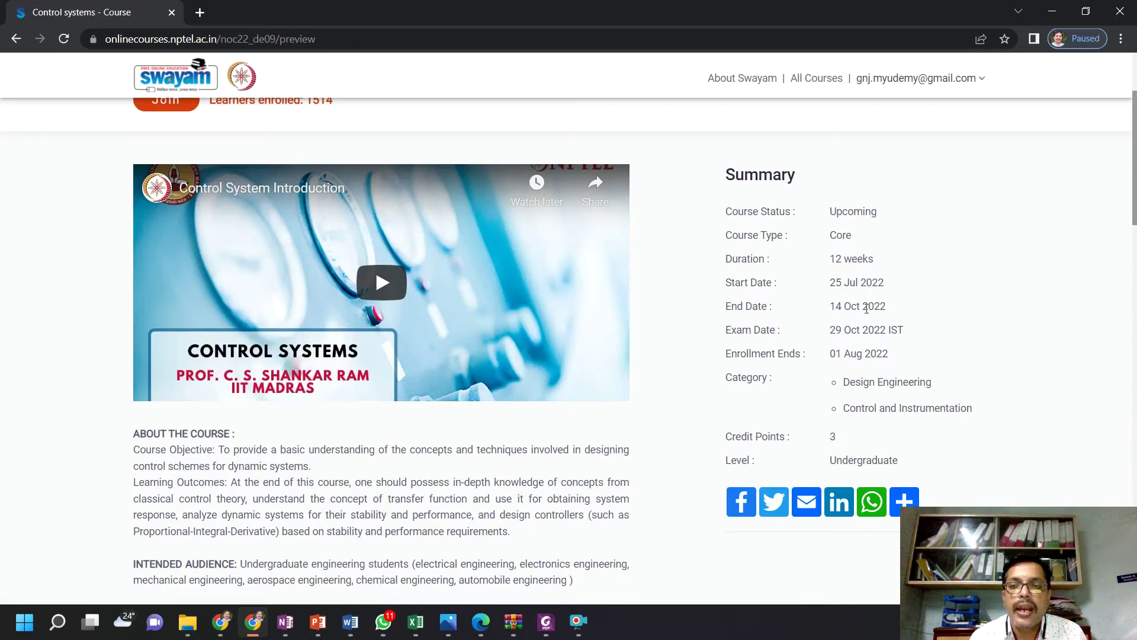
left_click_drag(832, 328, 1134, 578)
scroll(658, 199, "up", 20)
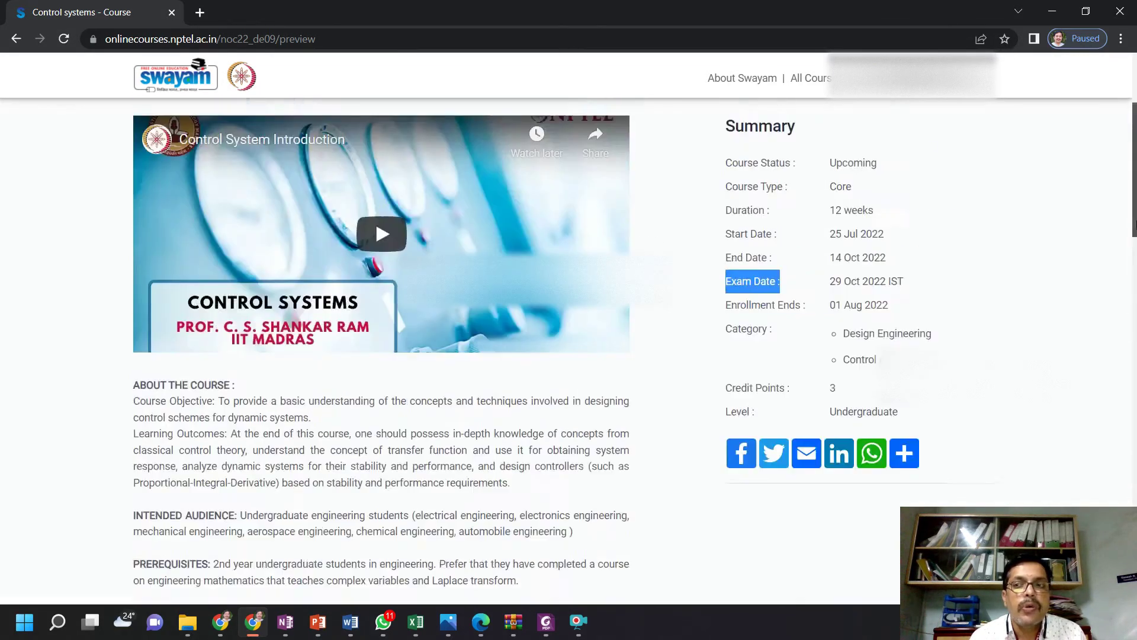
left_click(178, 249)
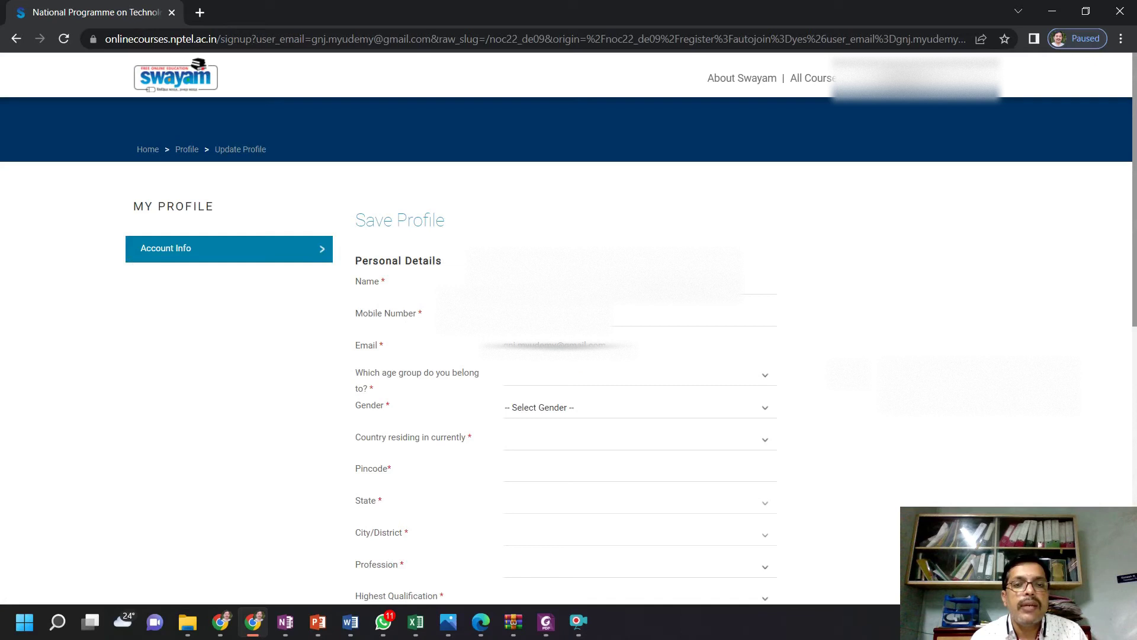
Enter the learner's full name and mobile number, with age group 40-50 and gender Male
left_click(758, 284)
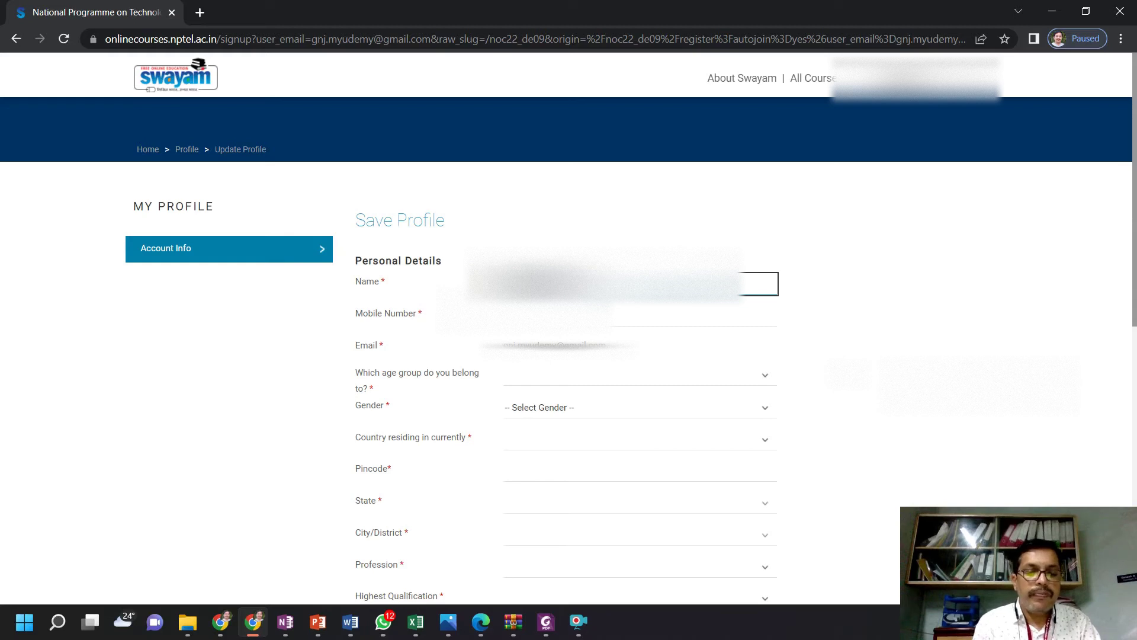
left_click(695, 316)
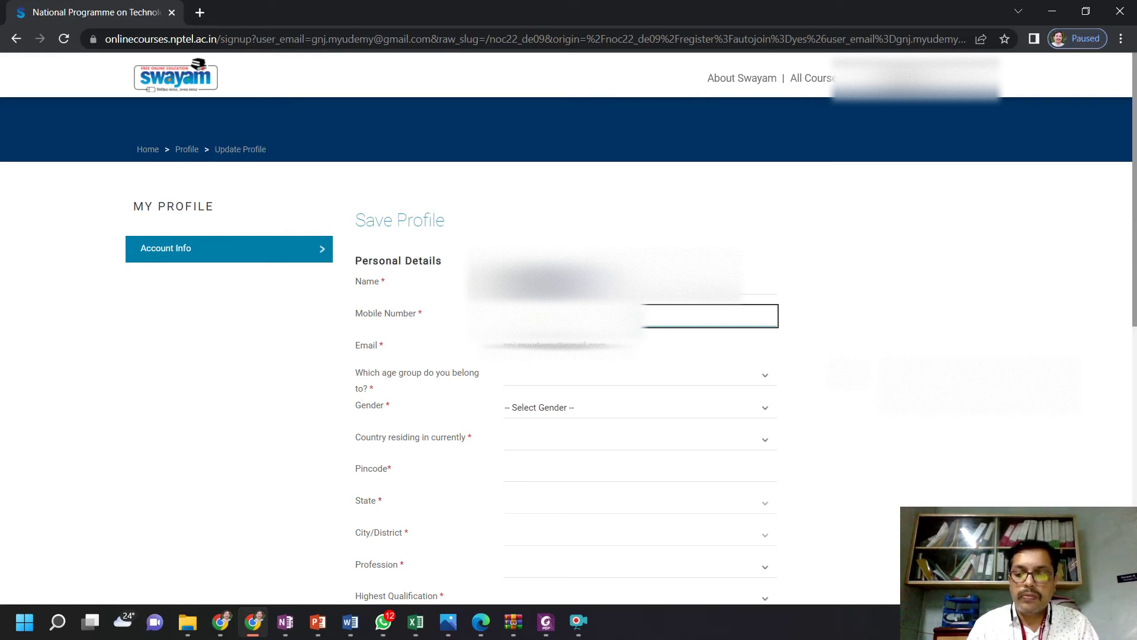
left_click(553, 377)
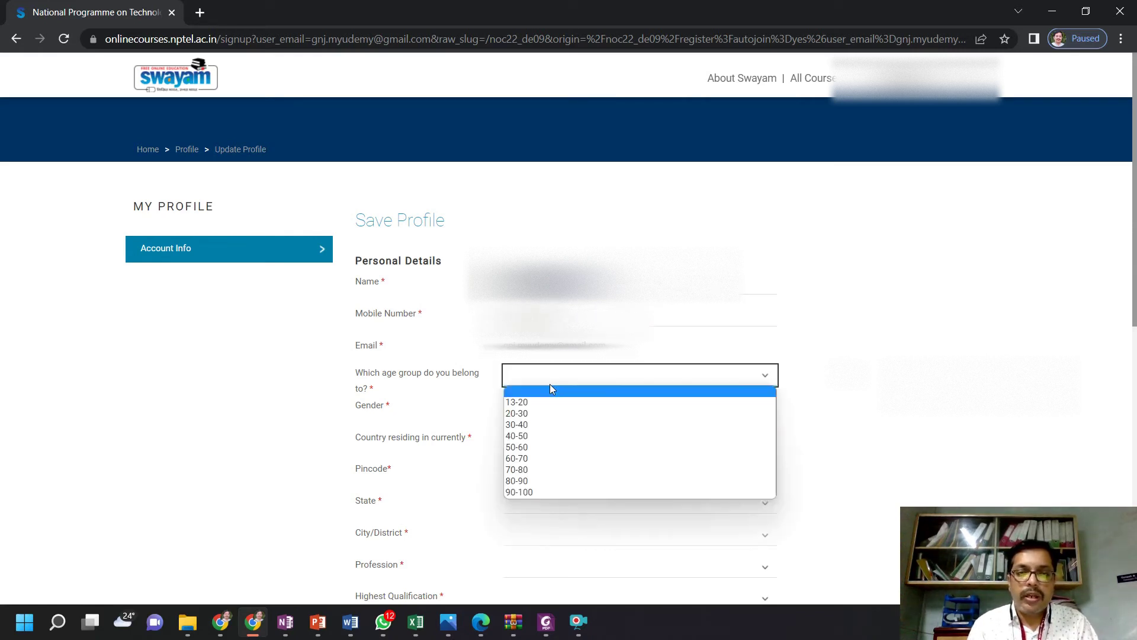
left_click(541, 439)
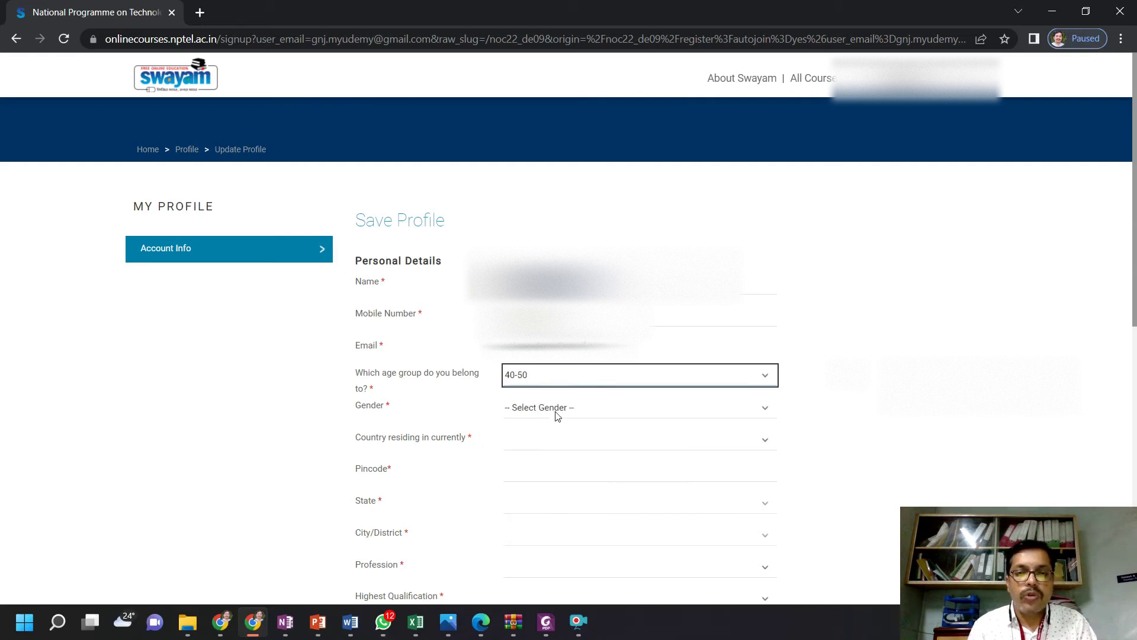
left_click(556, 411)
left_click(551, 439)
Keep India as the country of residence and enter the pincode
left_click(551, 439)
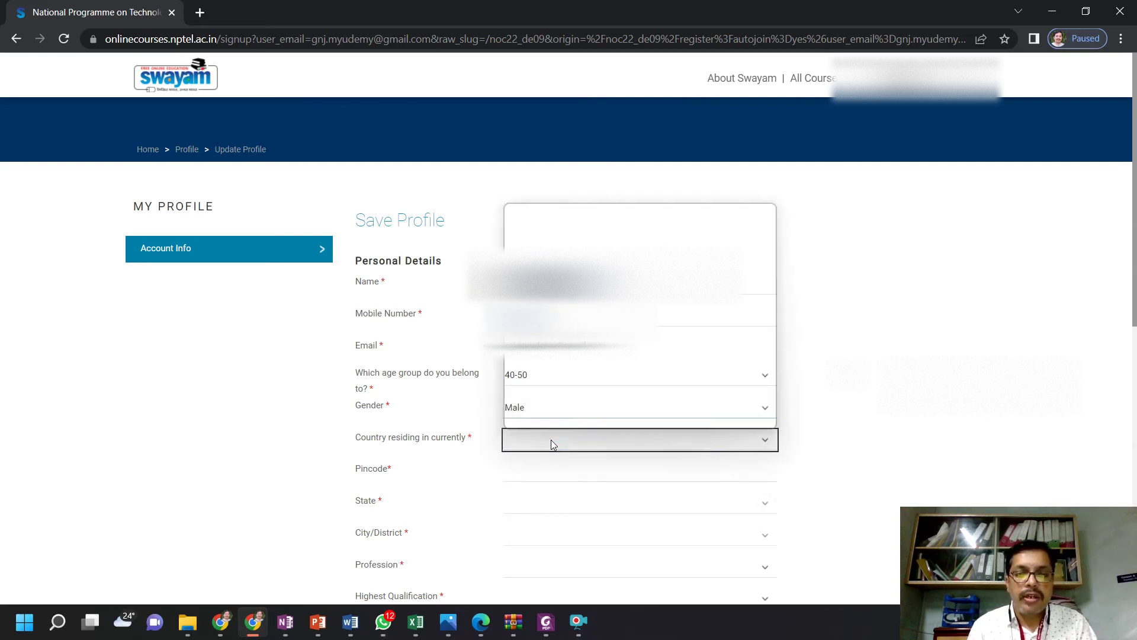
key("Down")
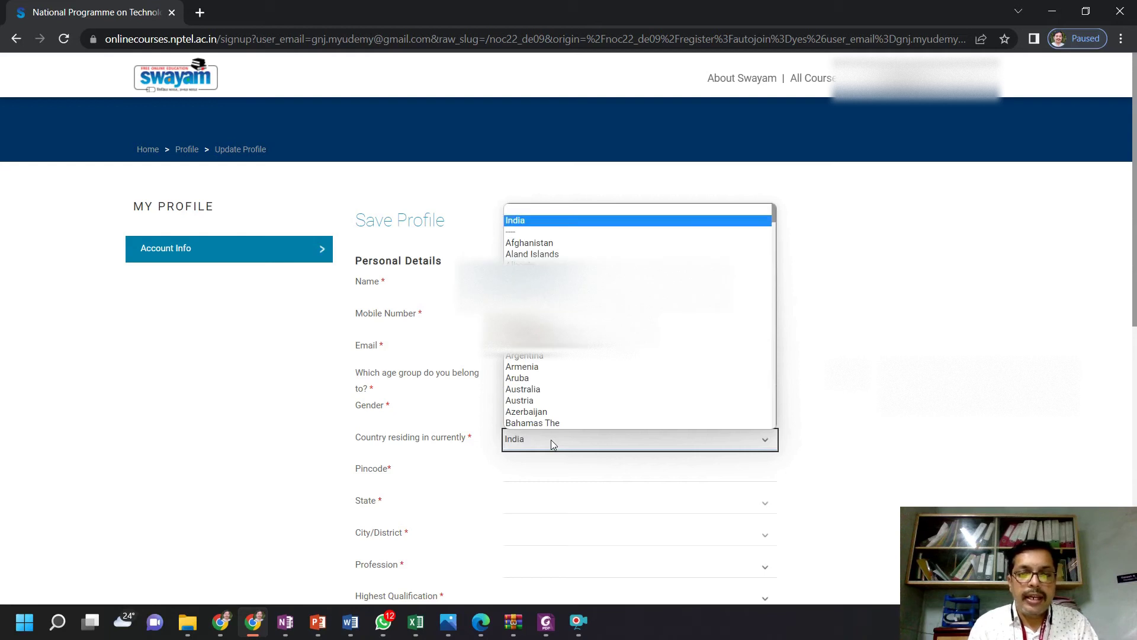
scroll(603, 431, "down", 1)
left_click(603, 437)
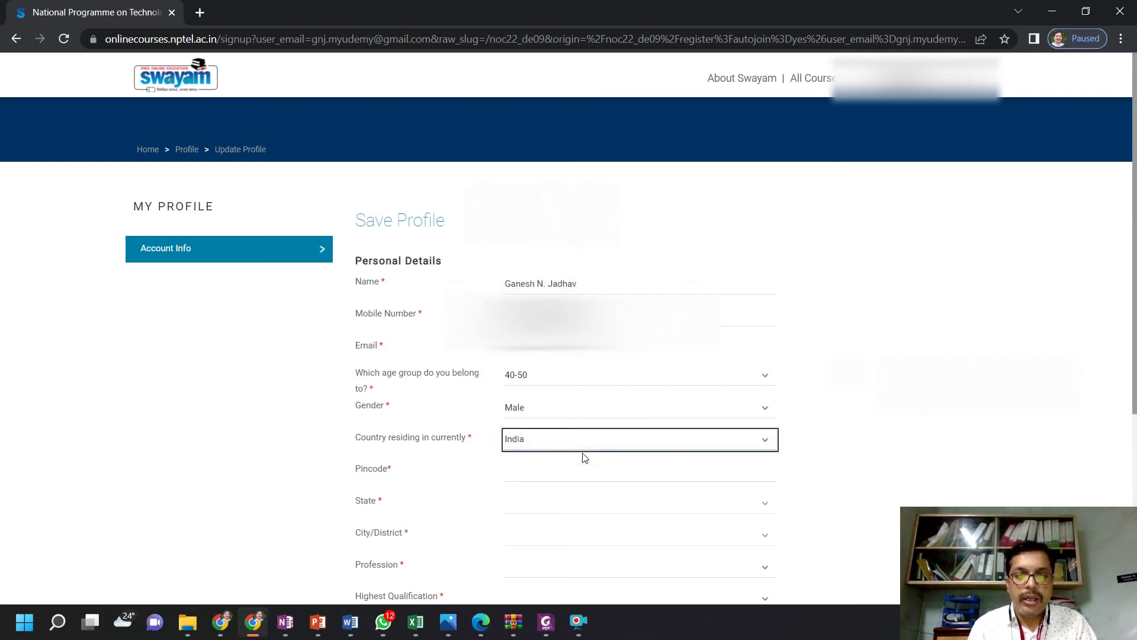
left_click(567, 468)
type("422003")
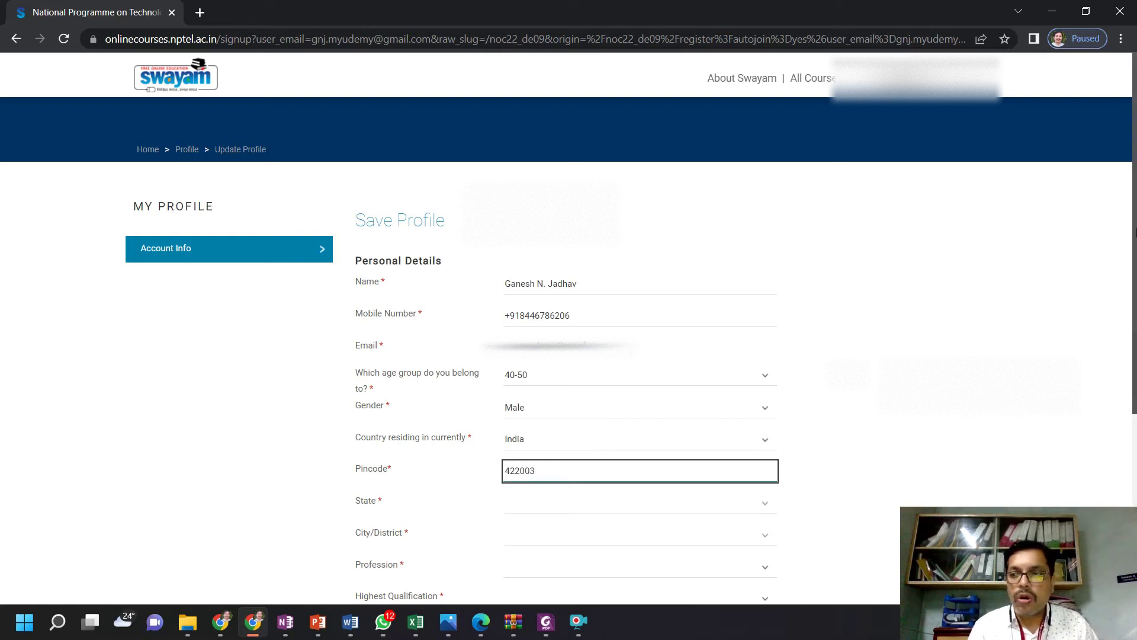
scroll(568, 465, "down", 2)
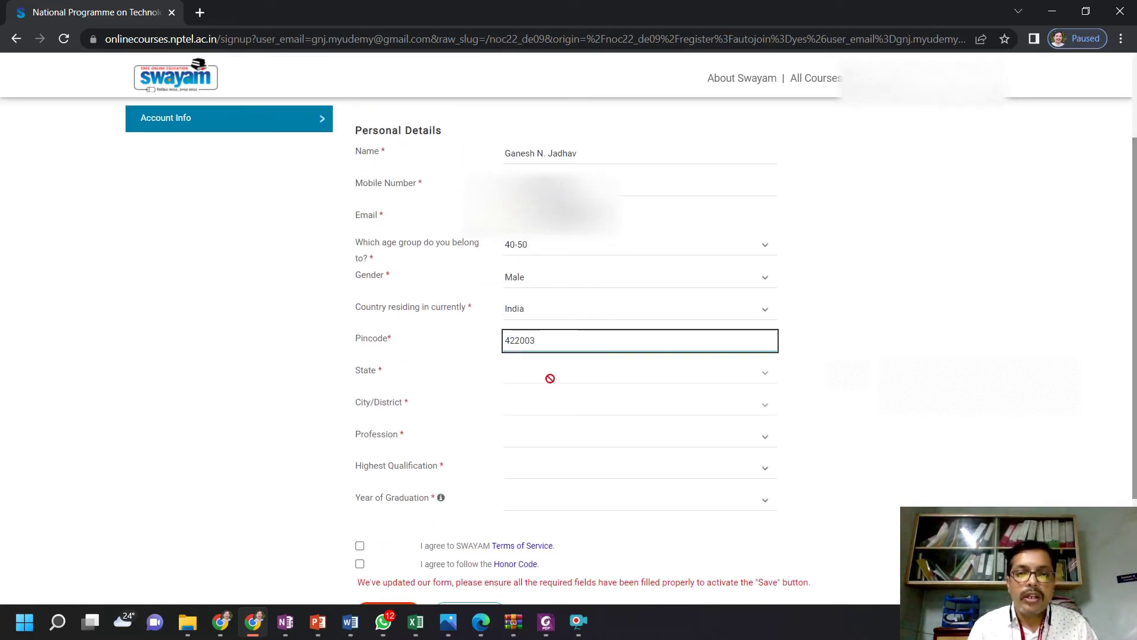
Auto-fill State/City from the pincode; set profession Student, 4 Year - Bachelor's degree, graduation 2023
left_click(764, 369)
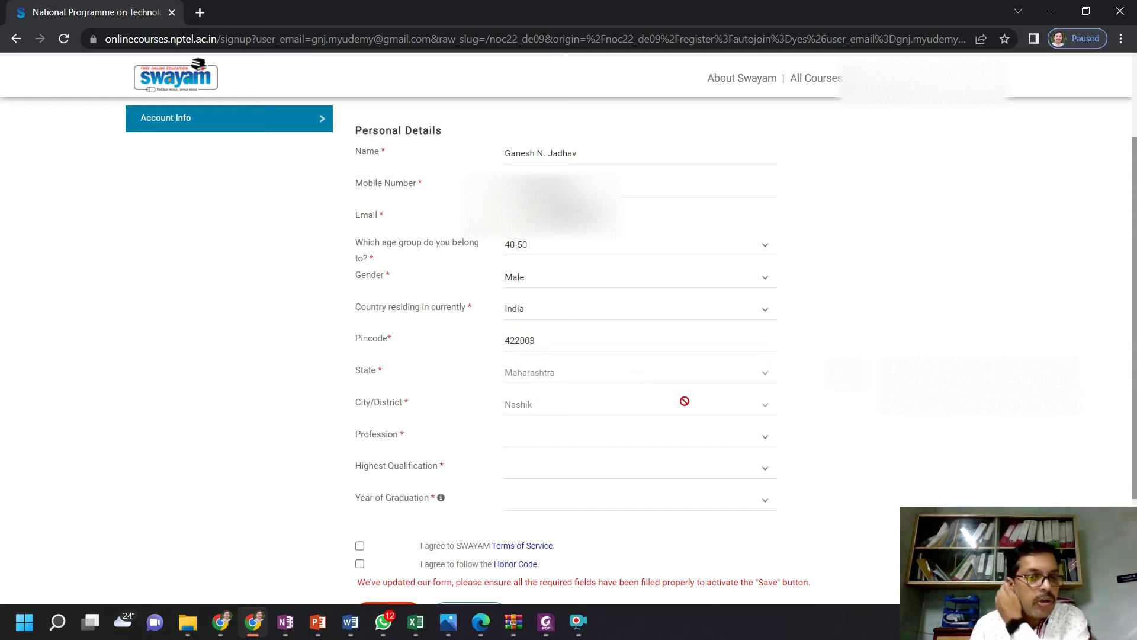
left_click(632, 434)
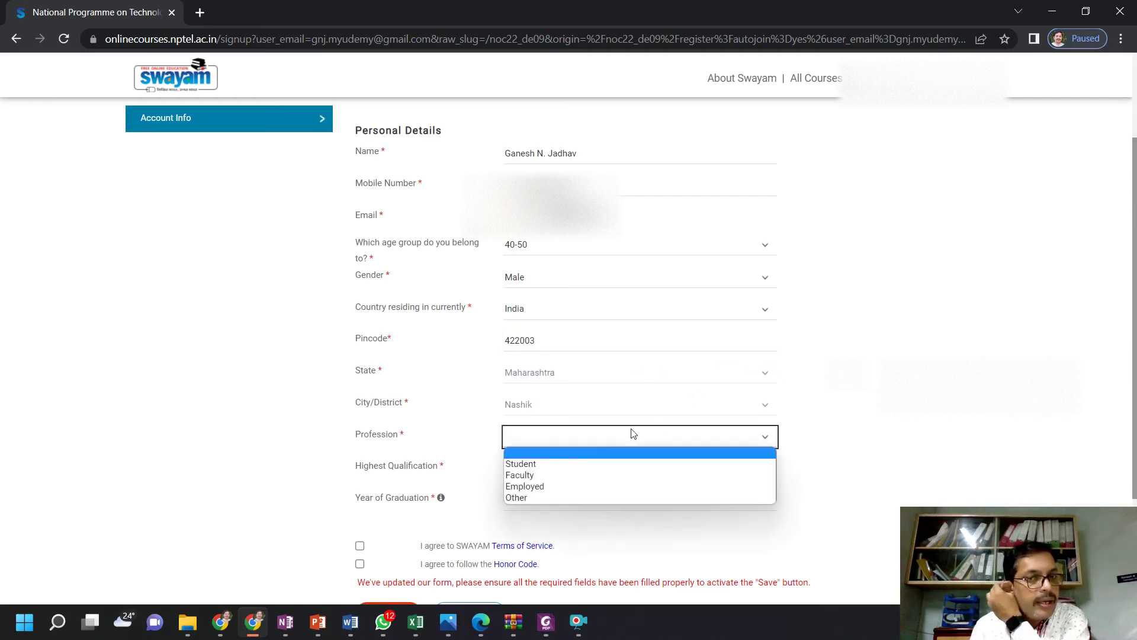
left_click(611, 463)
left_click(598, 468)
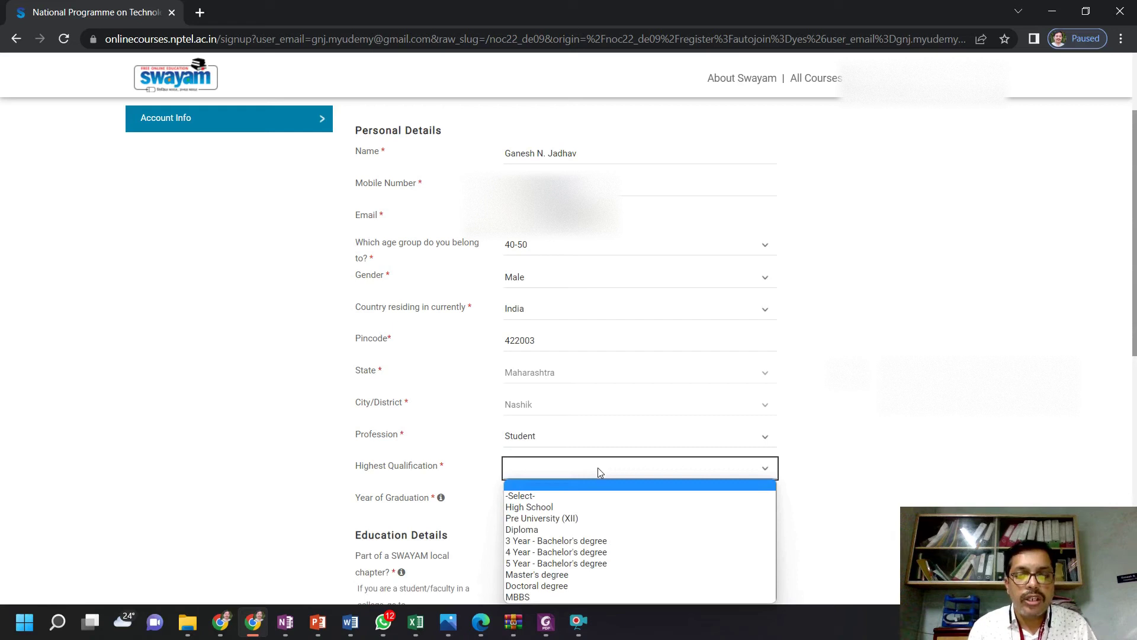
left_click(580, 552)
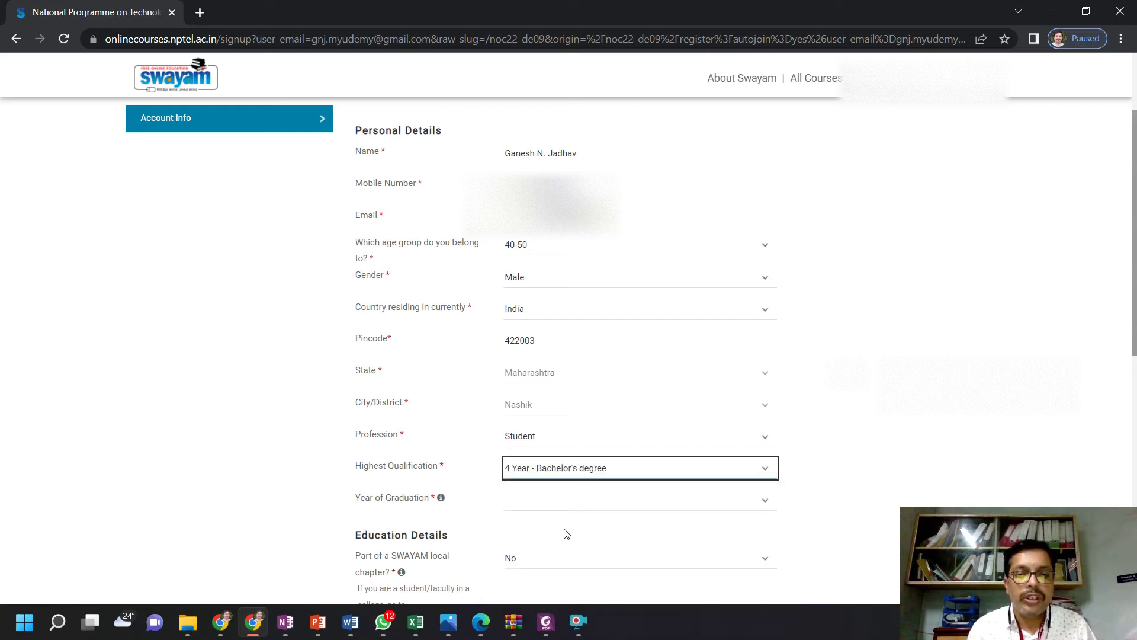
left_click(562, 508)
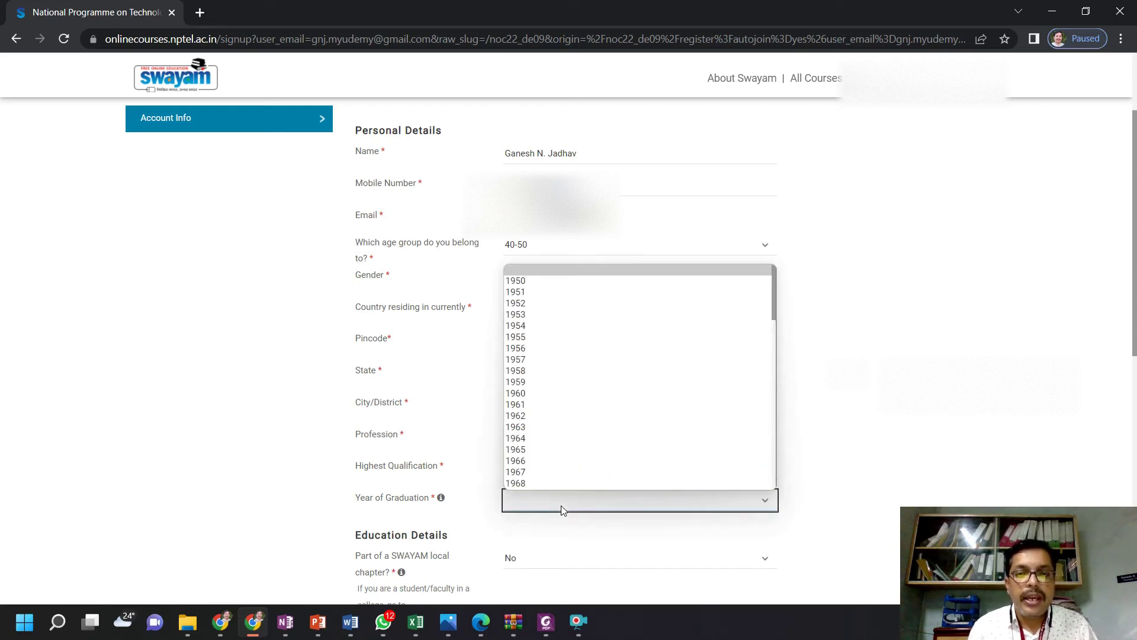
left_click_drag(774, 302, 781, 485)
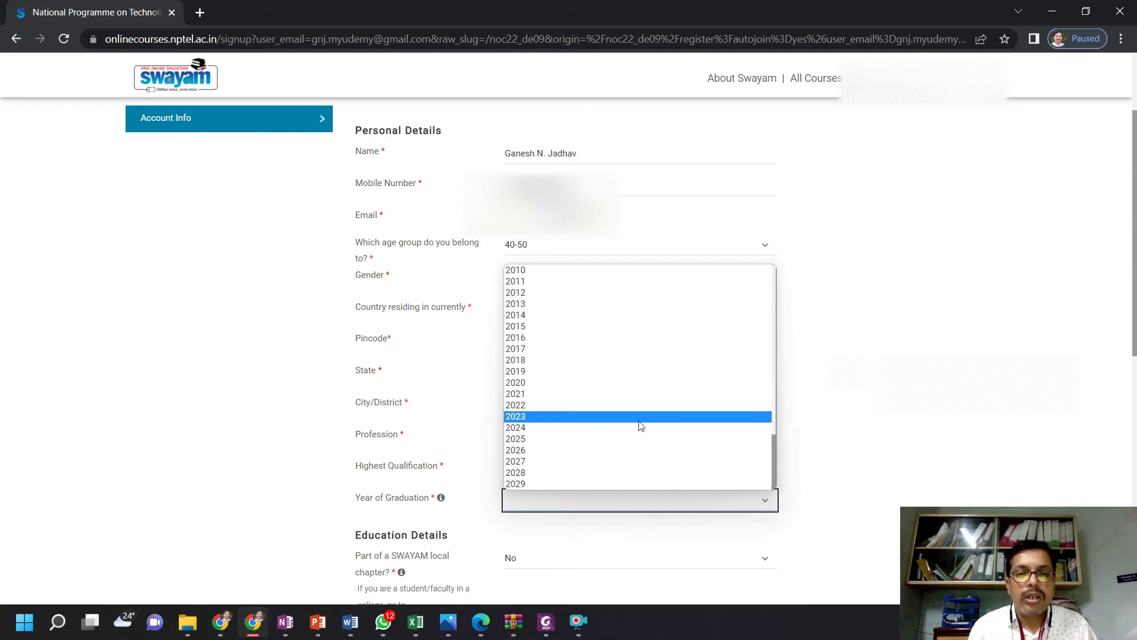
left_click(640, 418)
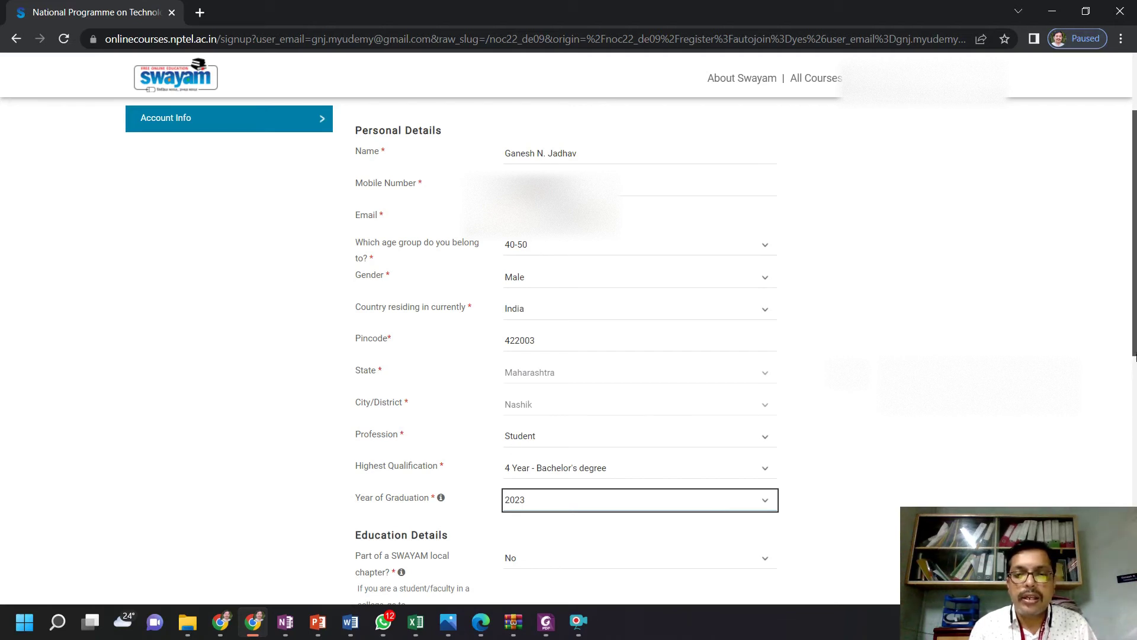
scroll(497, 442, "down", 3)
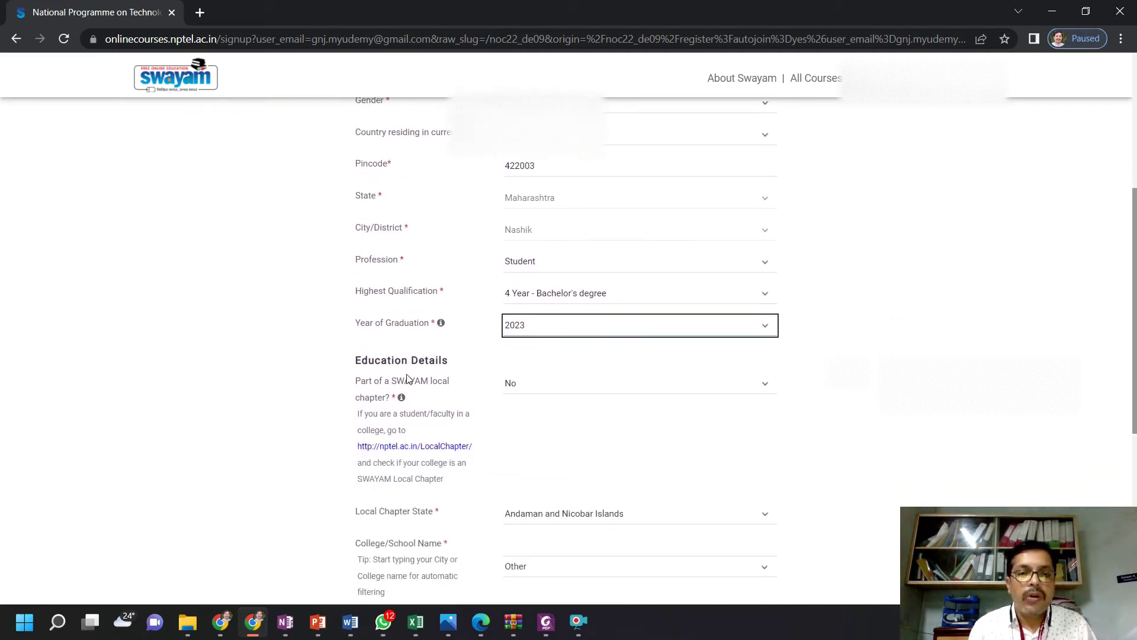
Answer Yes to local chapter, state Maharashtra, college K. K. WAGH INSTITUTE OF ENGINEERING EDUCATION & RESEARCH
left_click(552, 383)
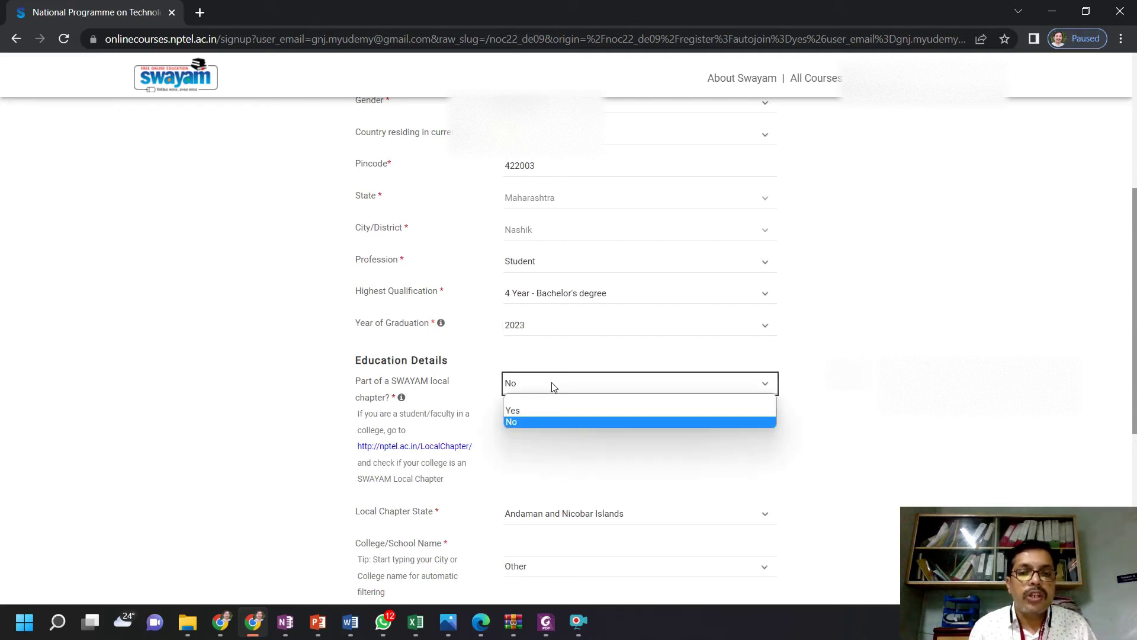
left_click(539, 410)
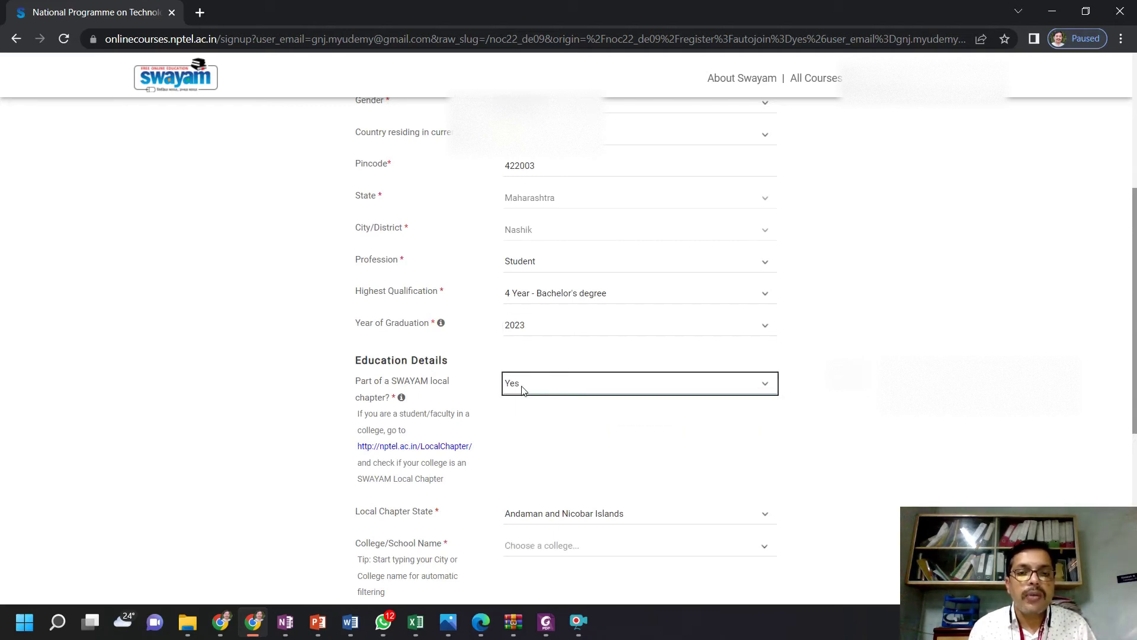
left_click(581, 521)
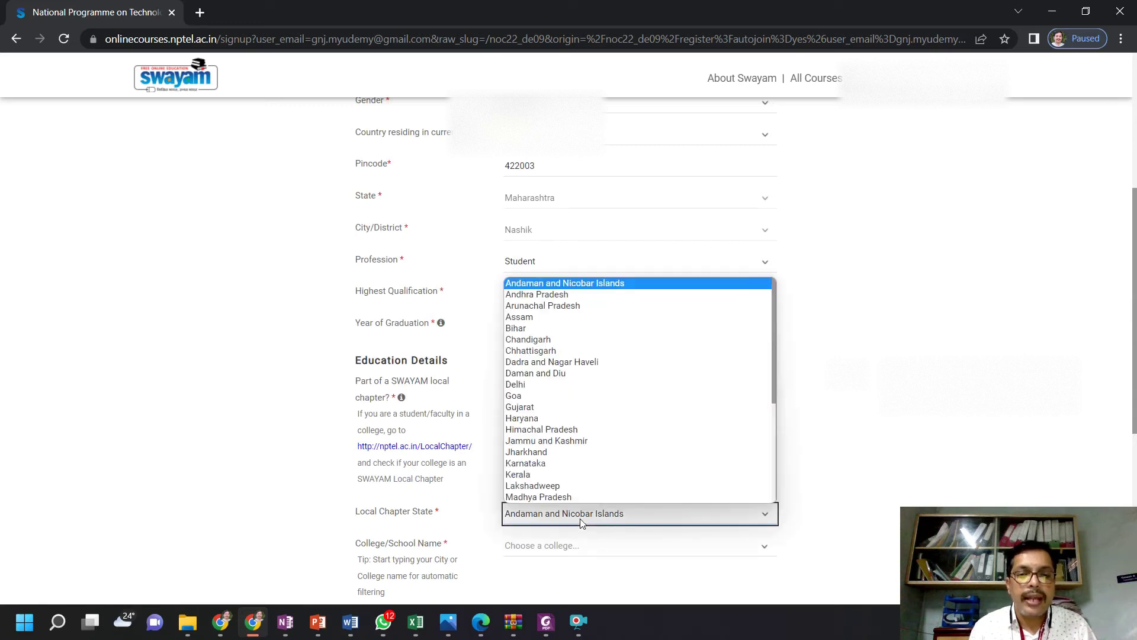
left_click_drag(773, 385, 778, 445)
left_click(610, 409)
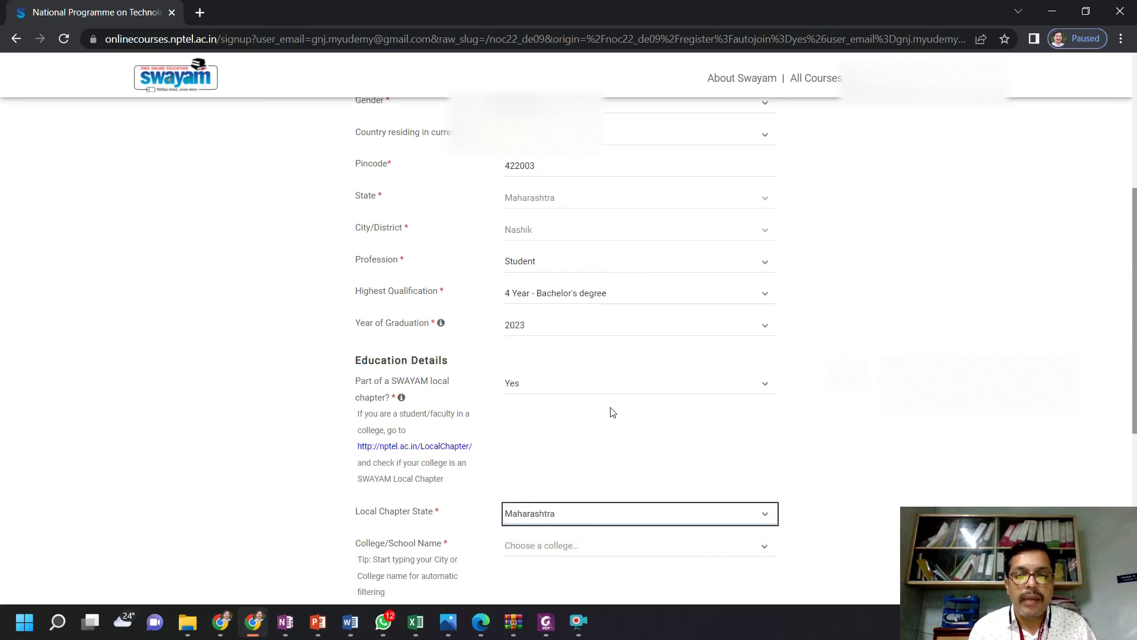
left_click(571, 545)
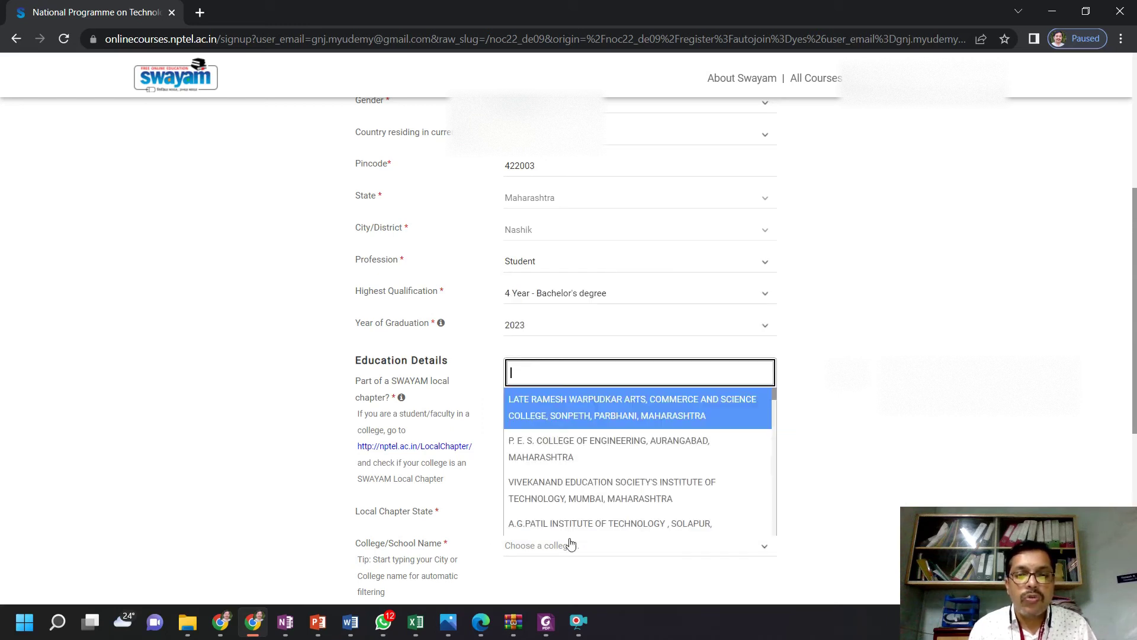
type("K.")
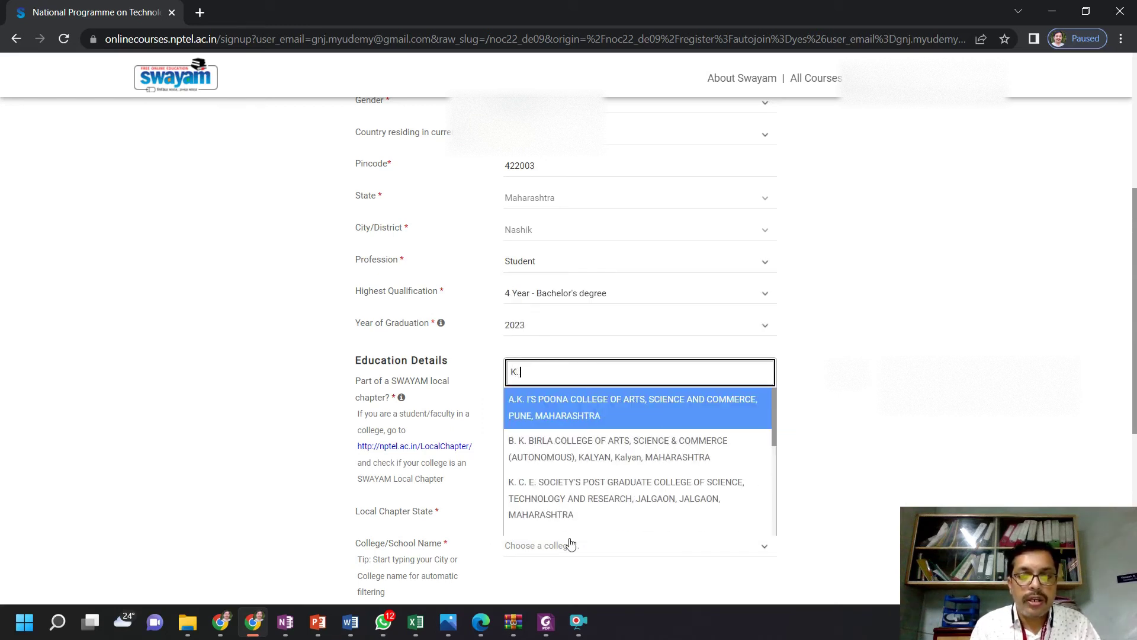
type(" K.")
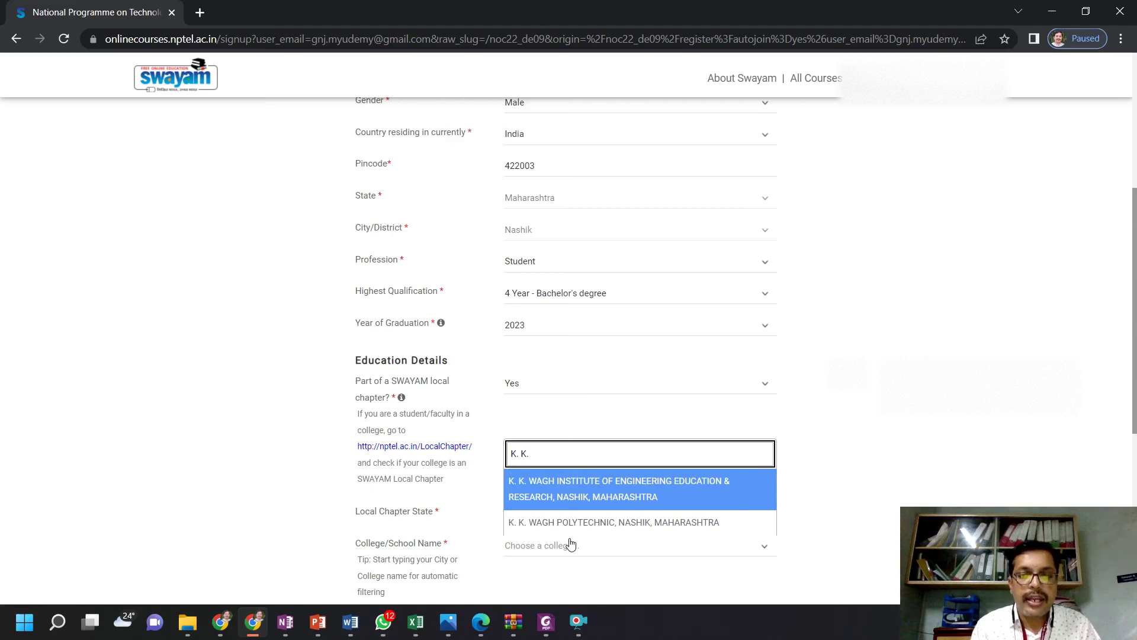
left_click(596, 498)
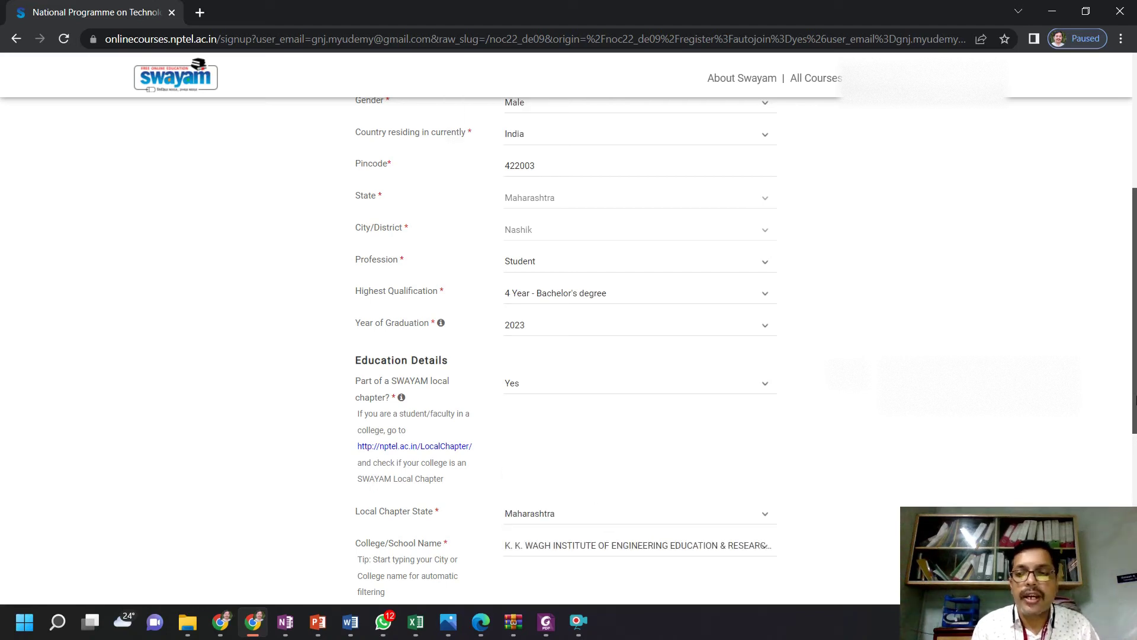
scroll(758, 461, "down", 5)
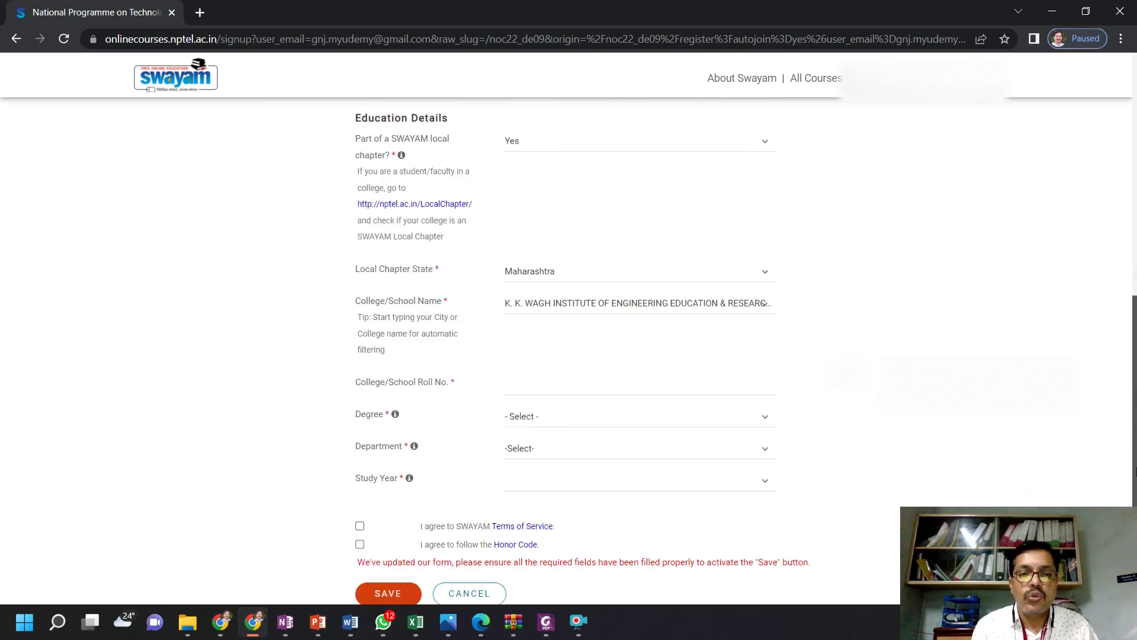
Enter the college roll number, with degree BE, Electrical Engineering department and 4th Year
left_click(508, 359)
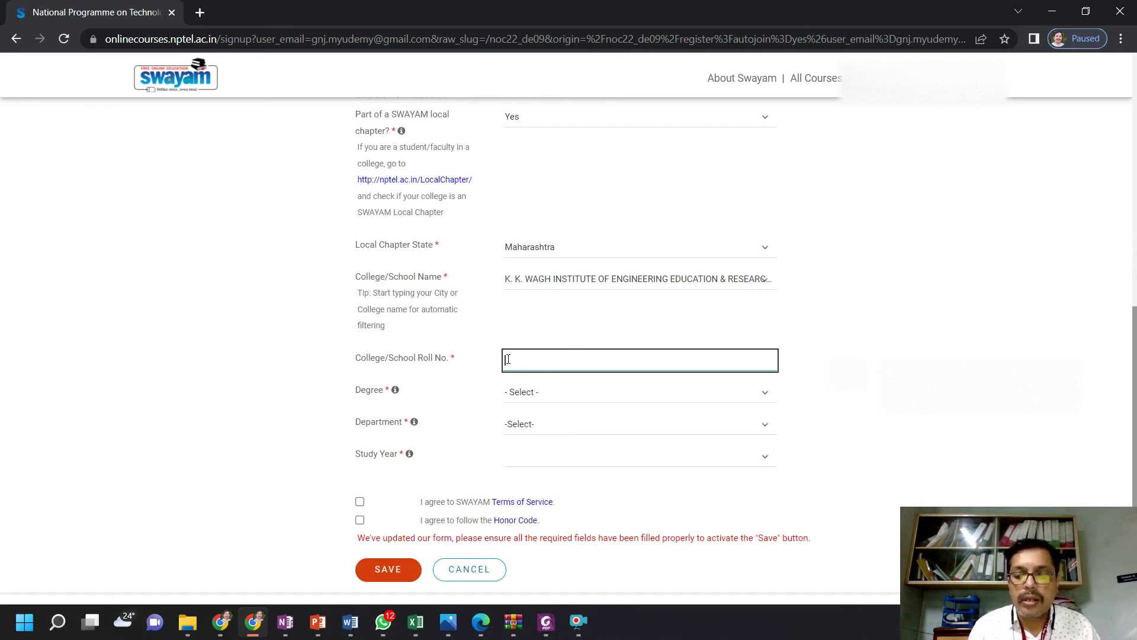
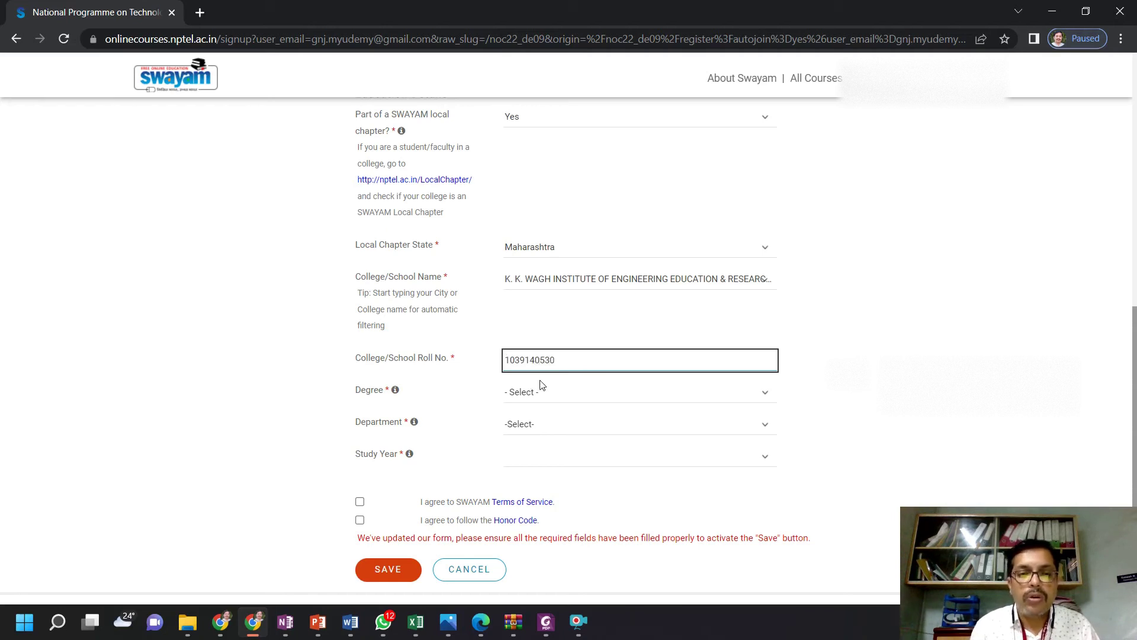
left_click(543, 392)
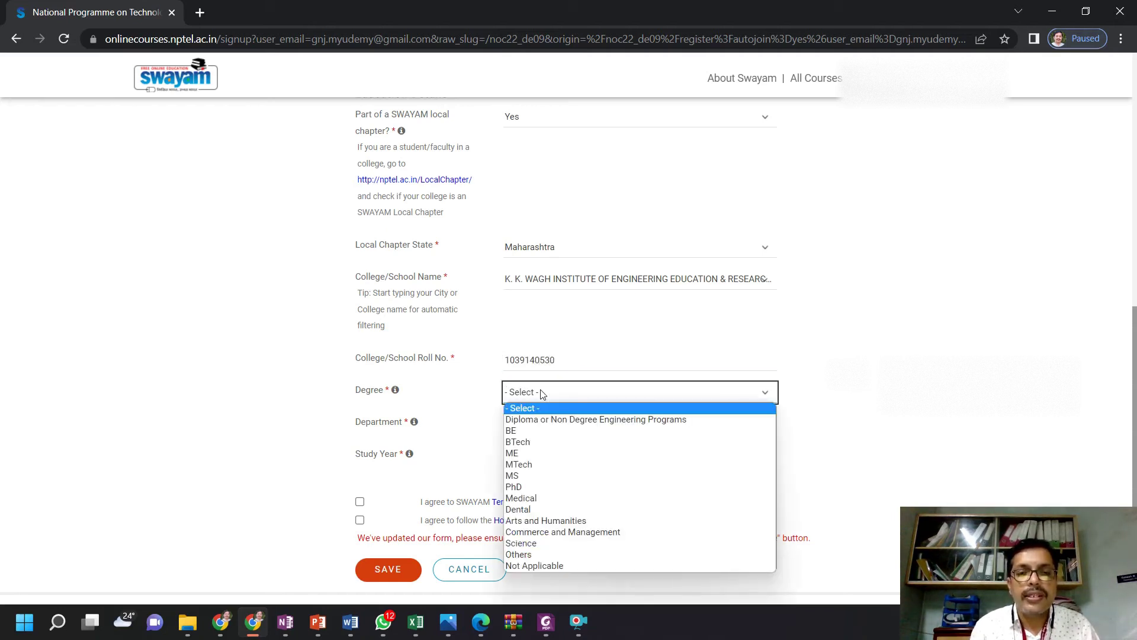
left_click(541, 430)
left_click(541, 423)
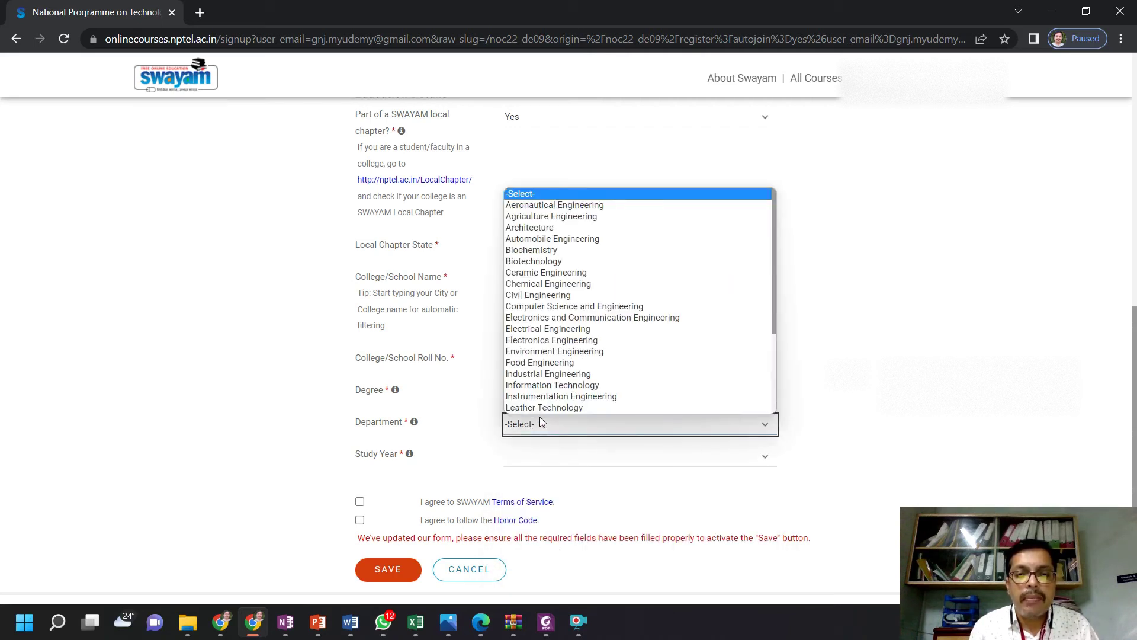
left_click(541, 329)
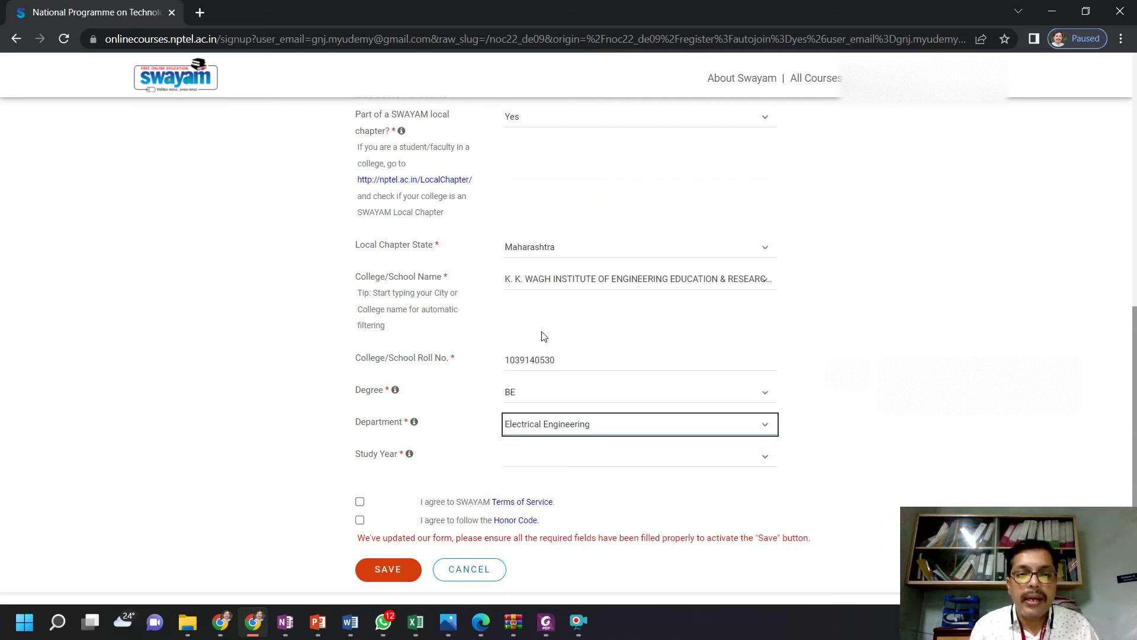
left_click(536, 456)
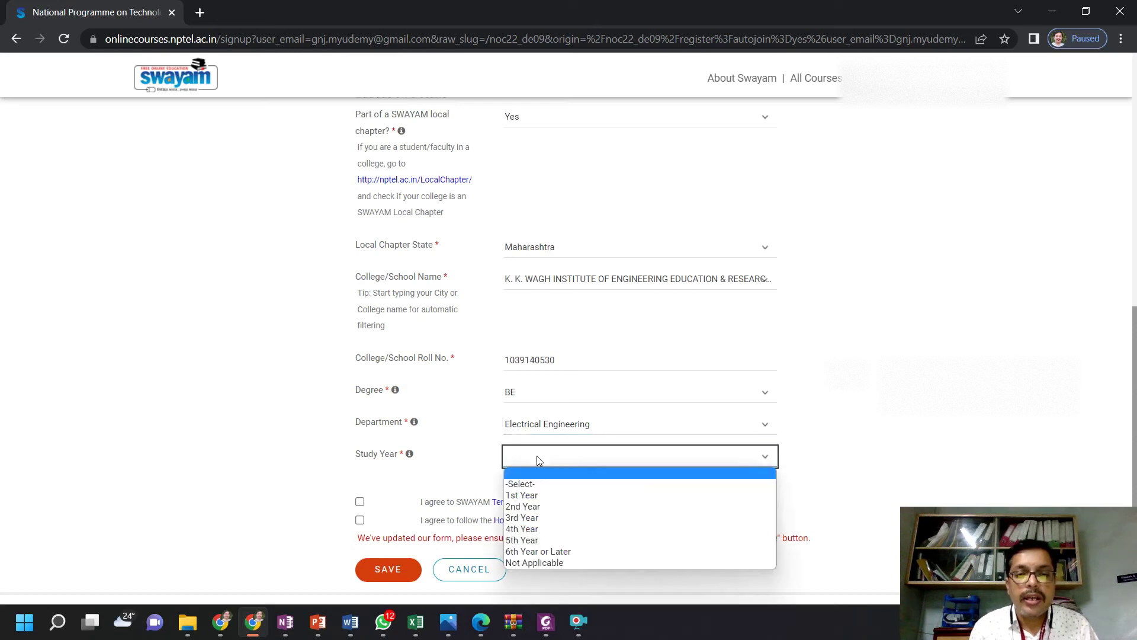
left_click(538, 528)
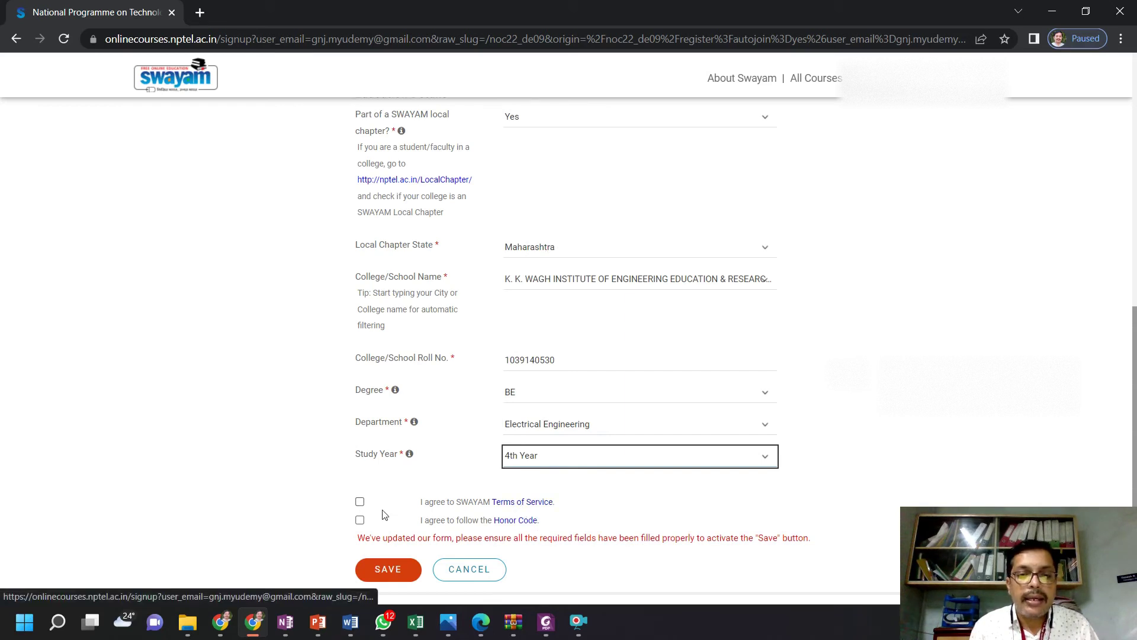
Accept the Terms of Service and Honor Code and save the sign-up form
left_click(359, 501)
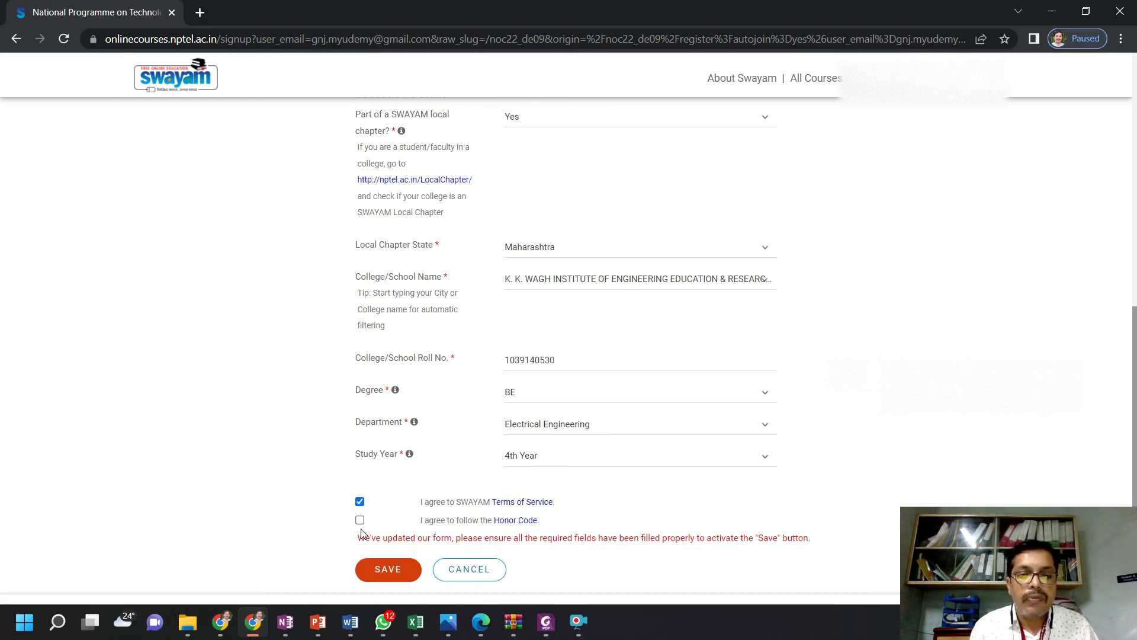
left_click(360, 520)
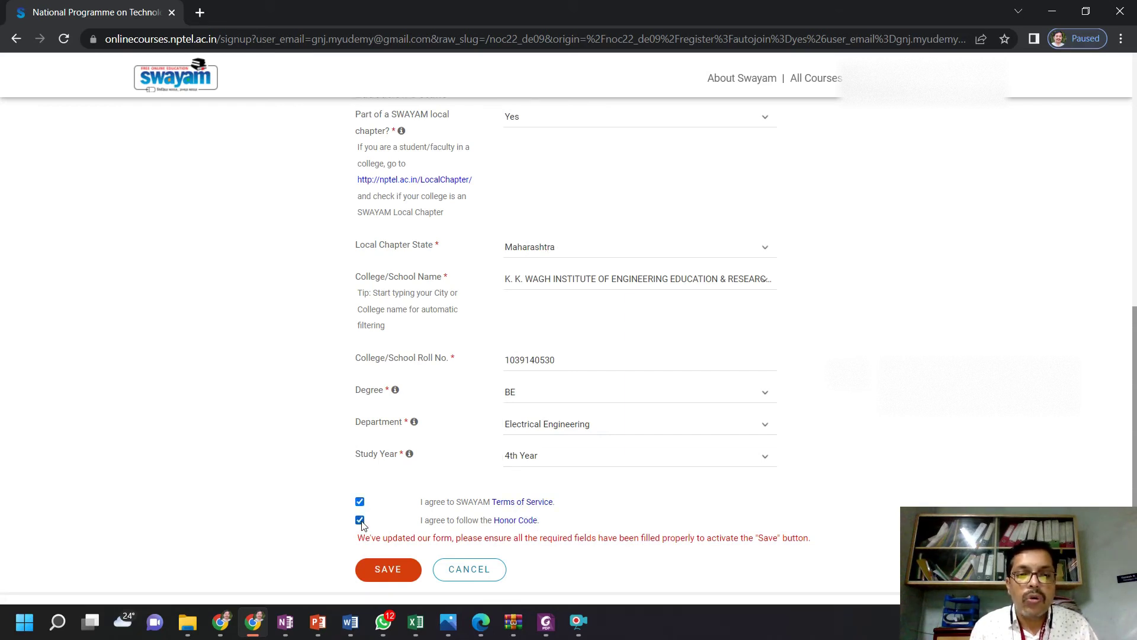
left_click(384, 573)
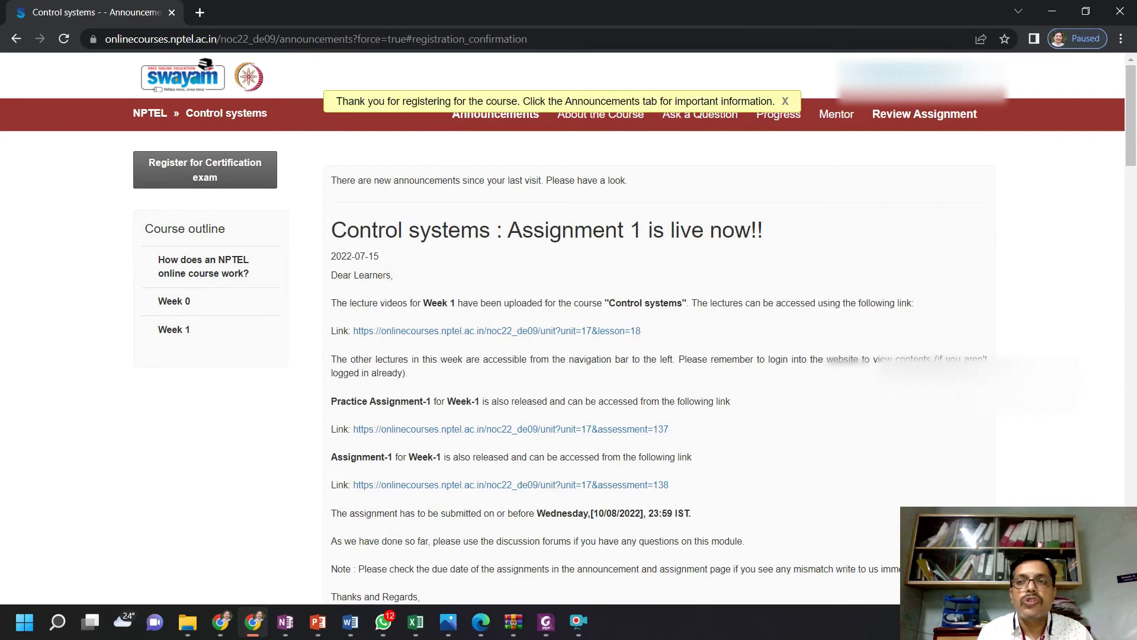
Find Control systems under My Courses, open it, and view its Announcements tab
left_click(924, 77)
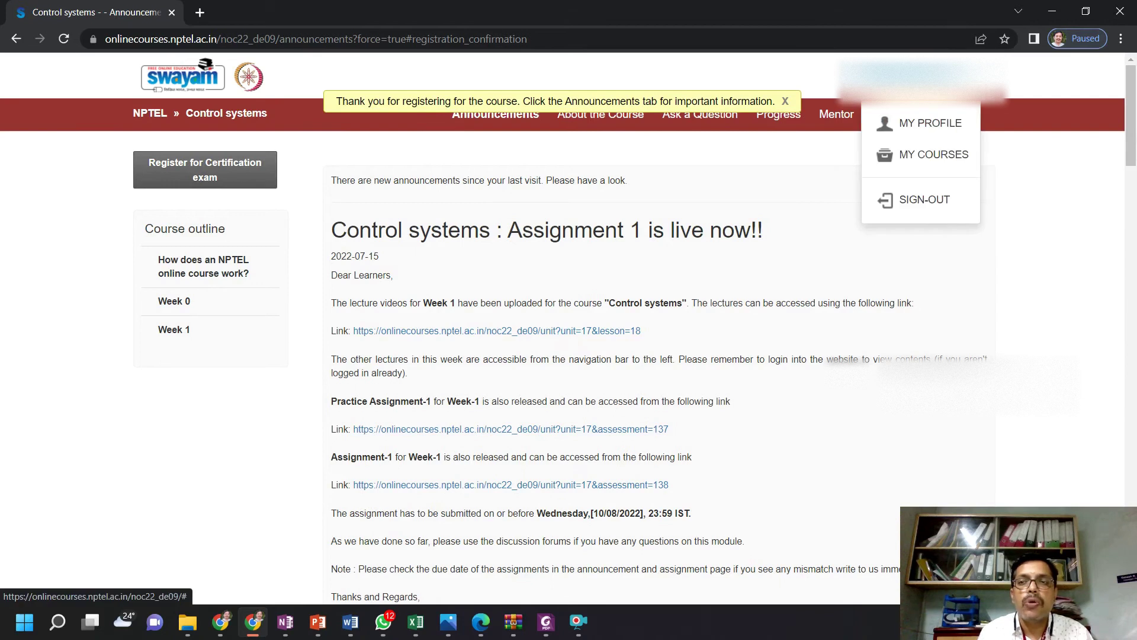
left_click(948, 152)
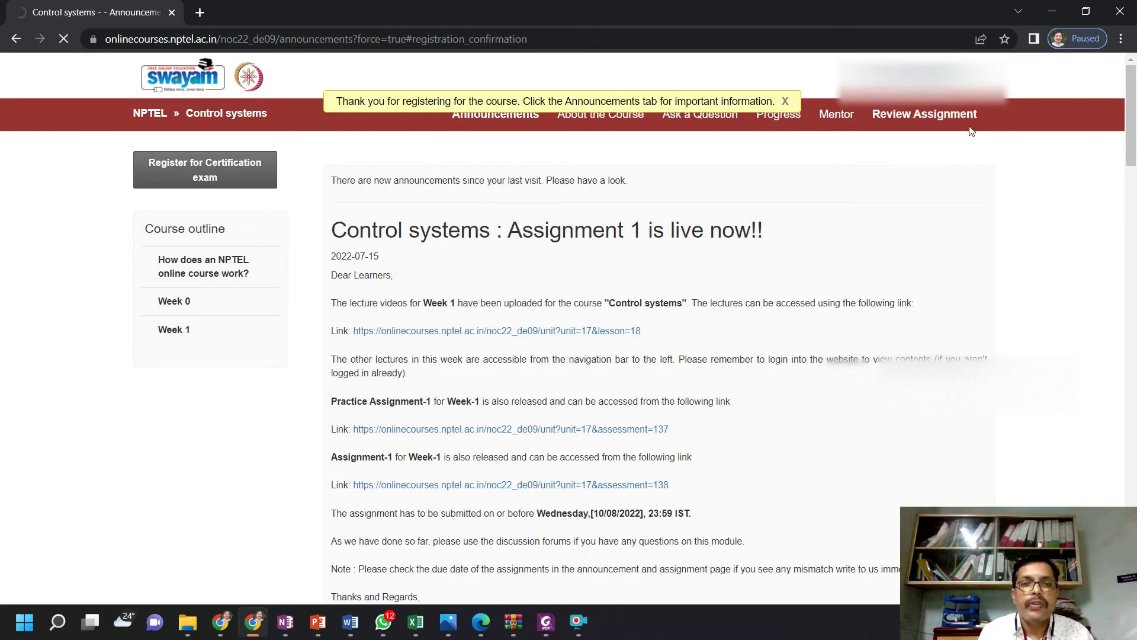
scroll(597, 309, "down", 1)
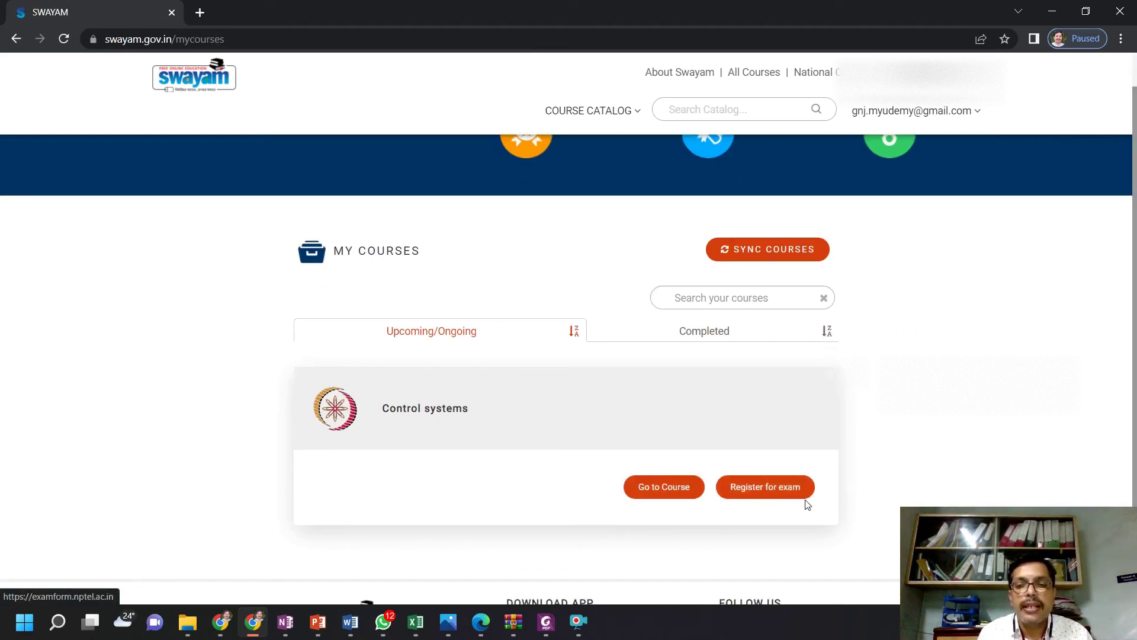
left_click(695, 499)
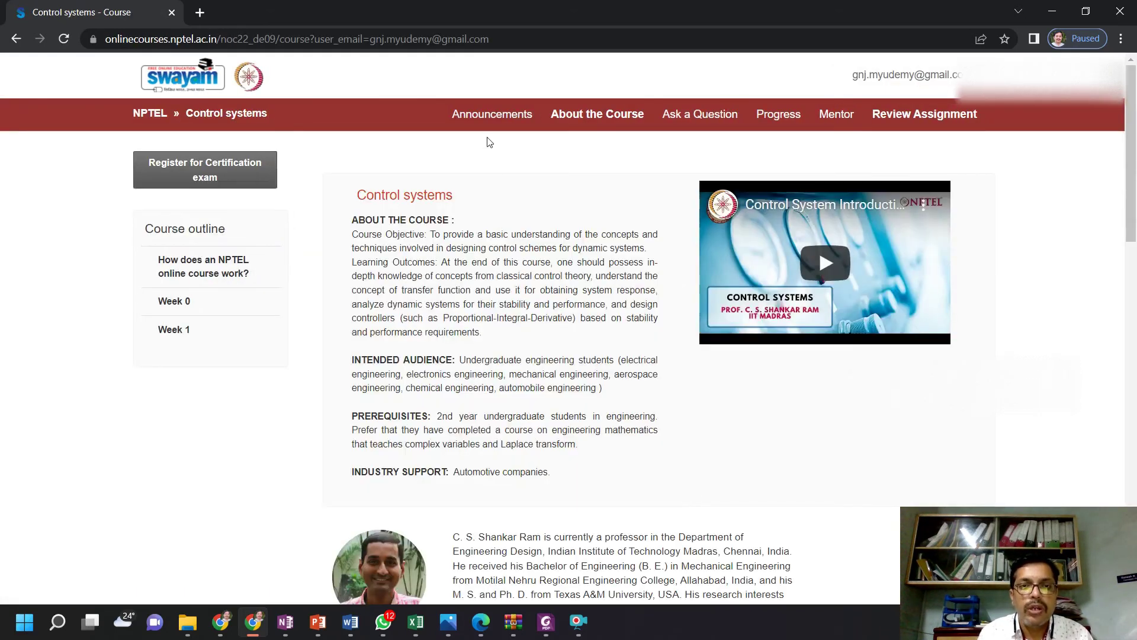
left_click(487, 116)
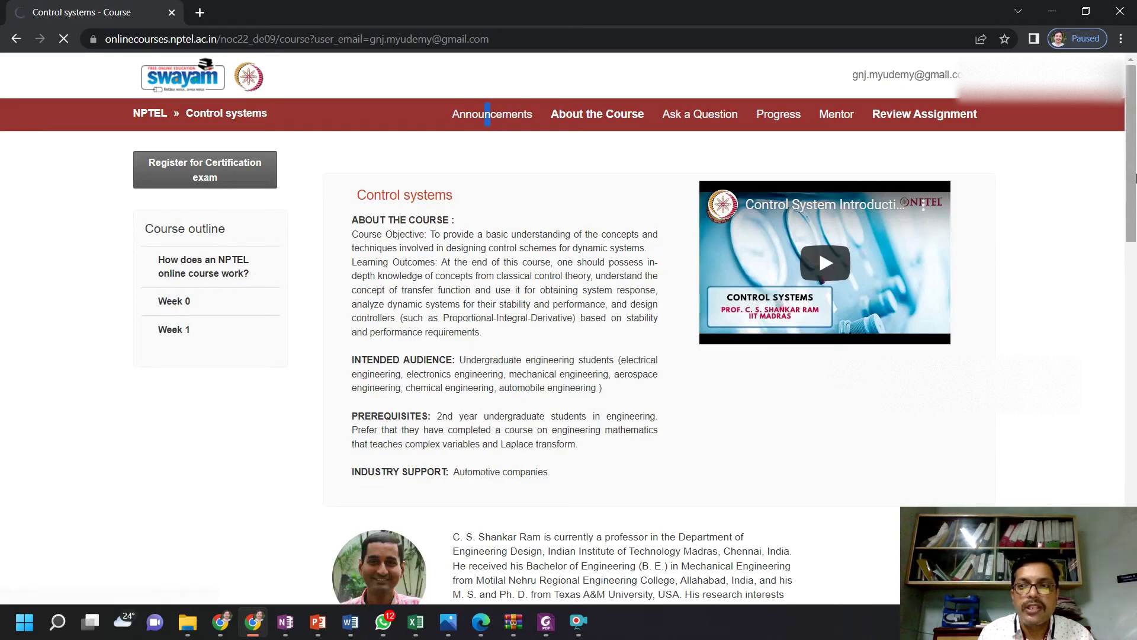
scroll(1136, 177, "down", 2)
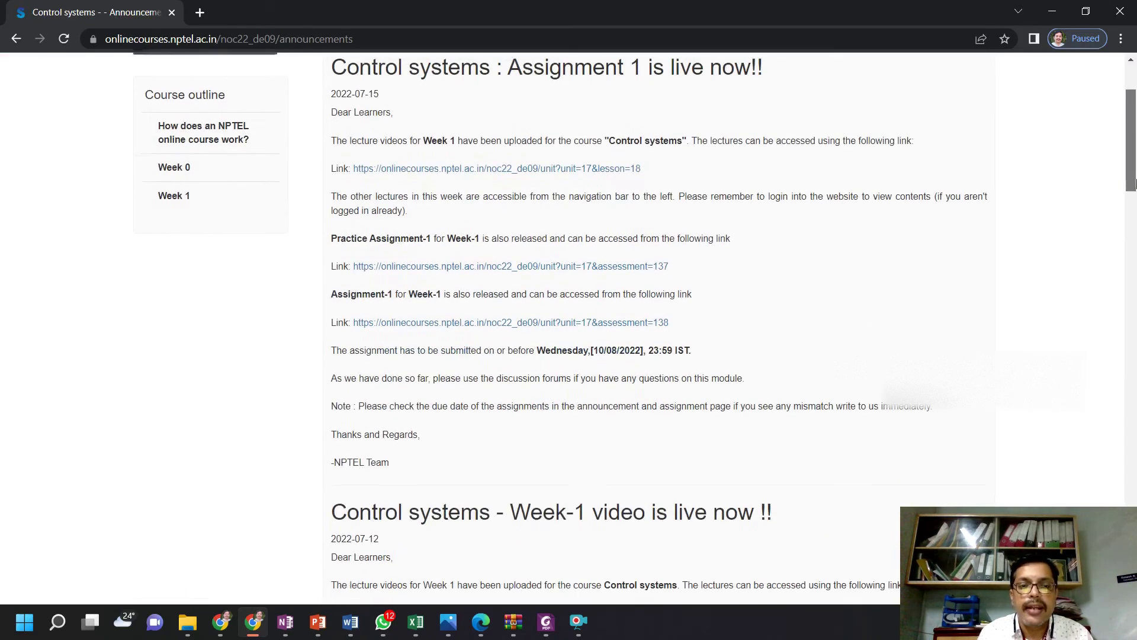
left_click_drag(1135, 186, 1135, 336)
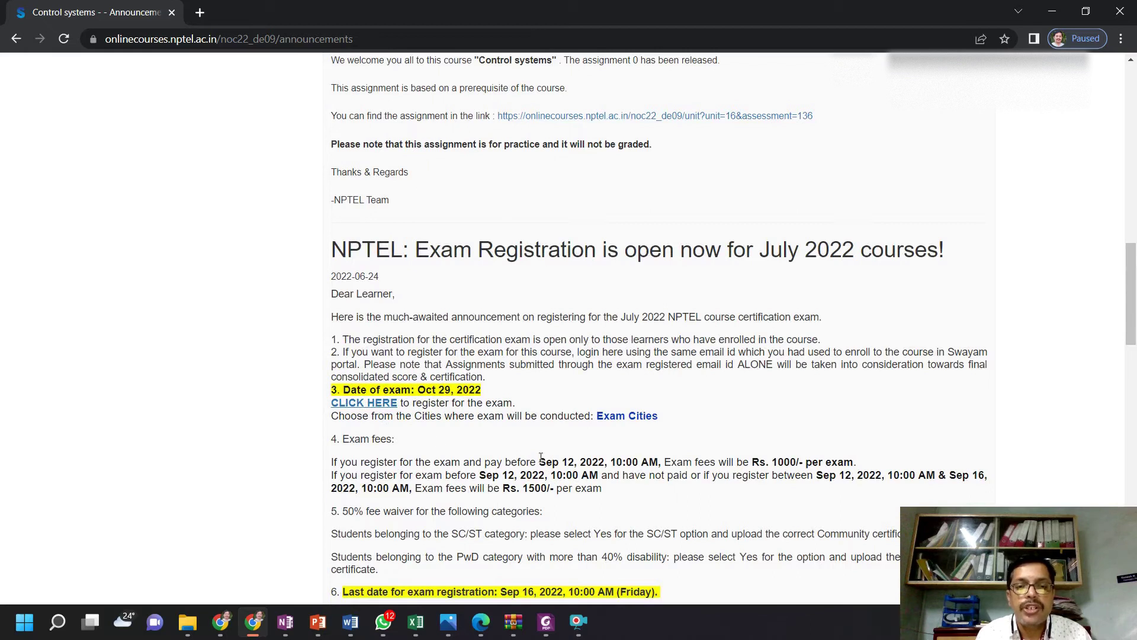
left_click_drag(540, 461, 605, 461)
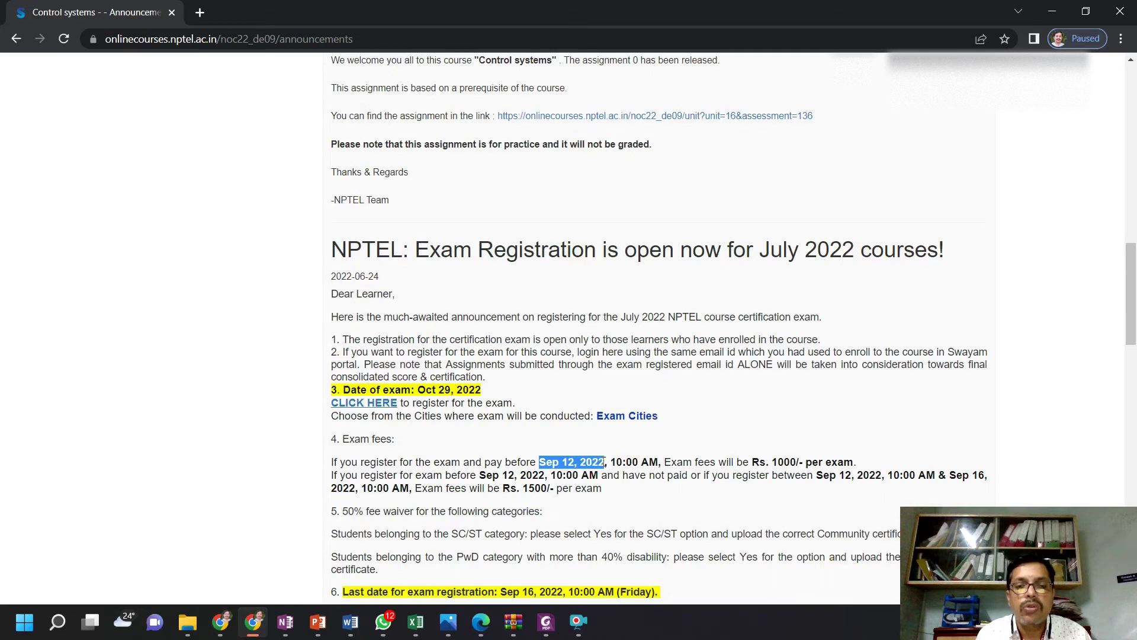
left_click_drag(1135, 360, 1135, 136)
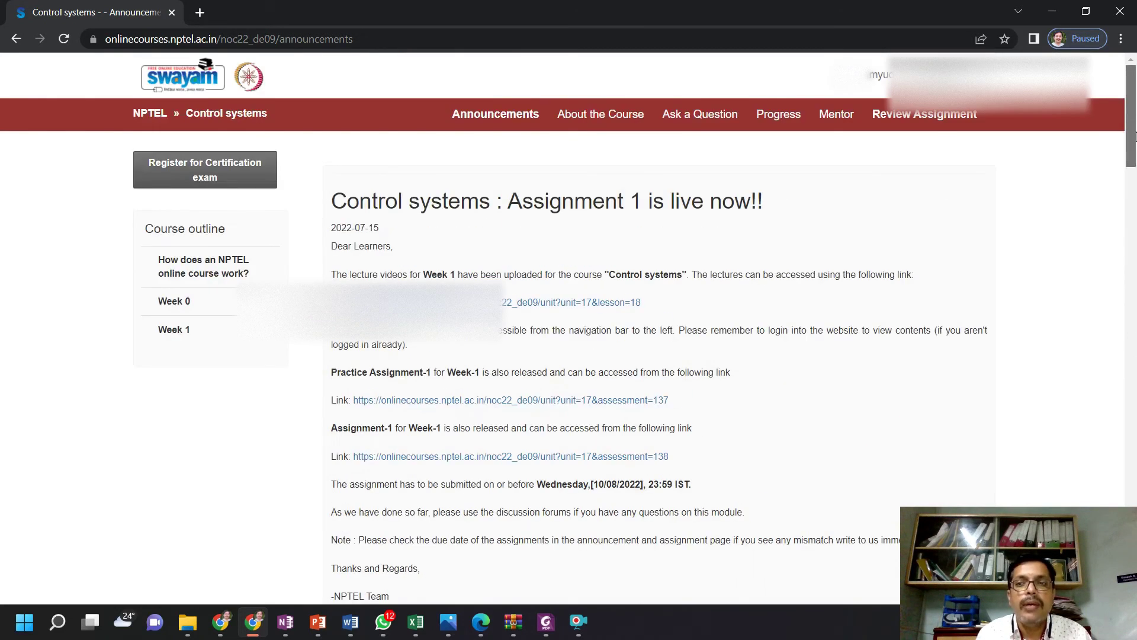
From My Courses, start exam registration for the Control systems course
left_click(881, 74)
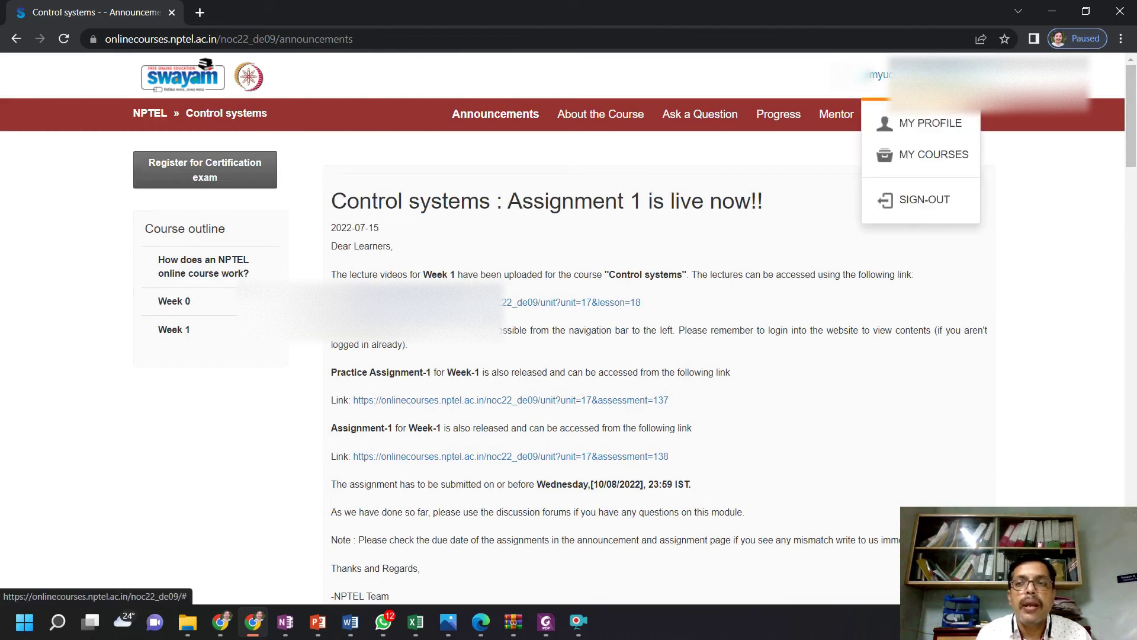
left_click(931, 156)
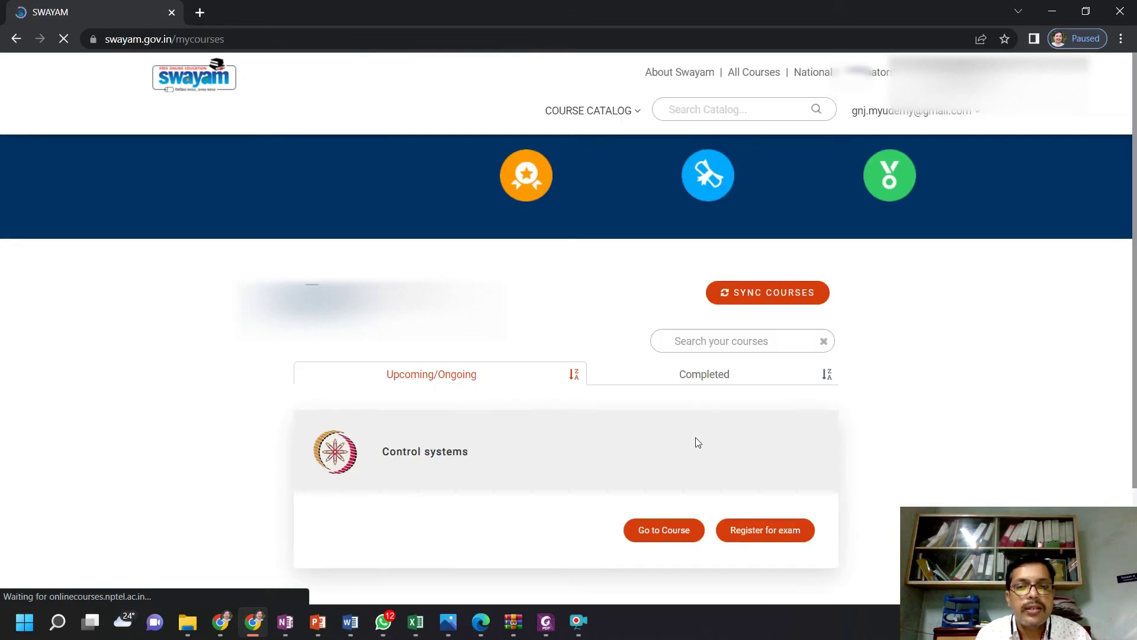
left_click(754, 531)
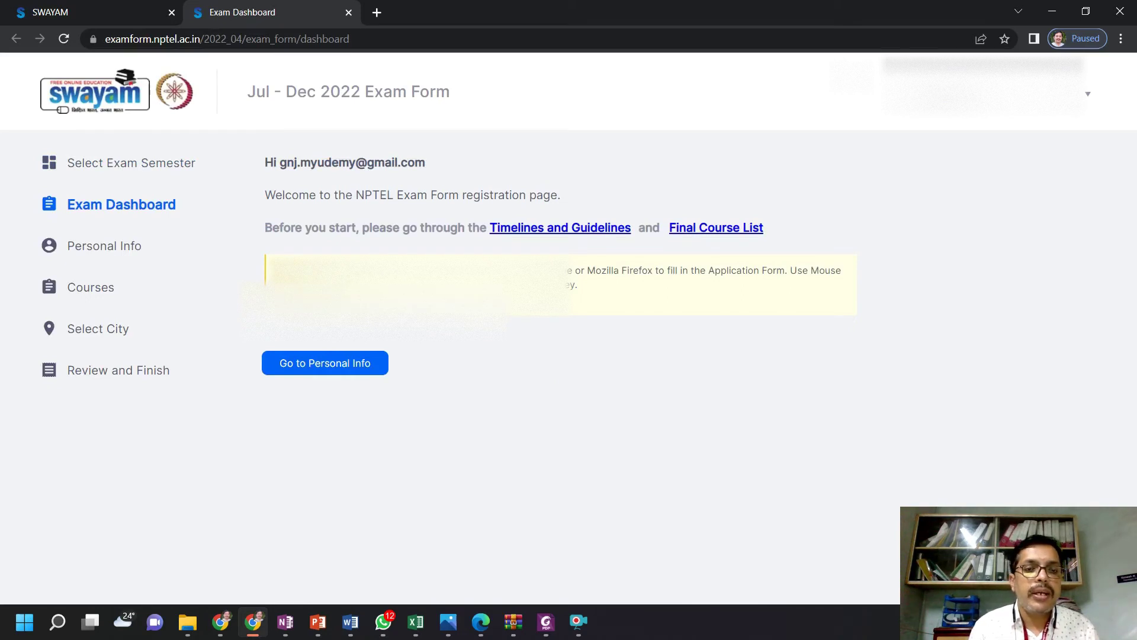
Move to the Personal Info step and pass through the full name field
left_click(352, 364)
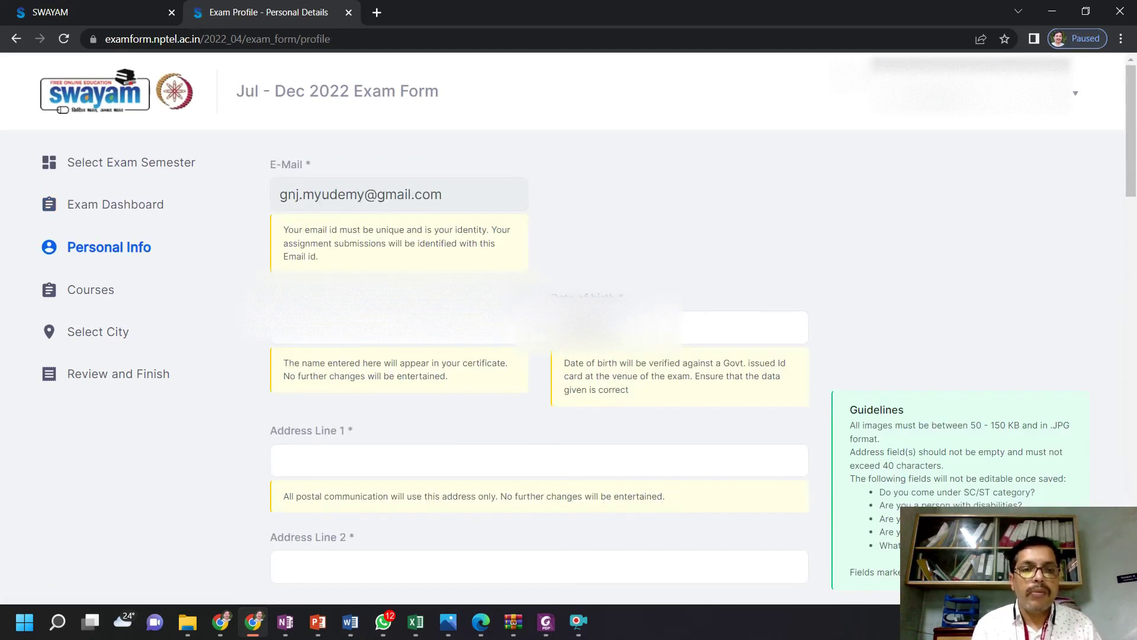
left_click(391, 327)
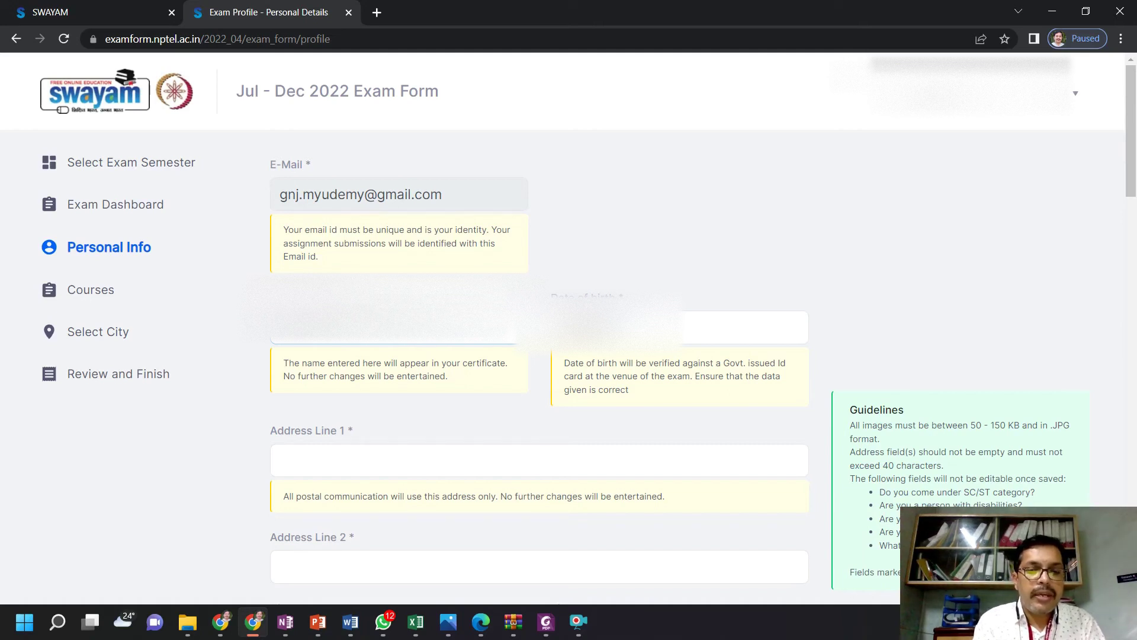
key("Tab")
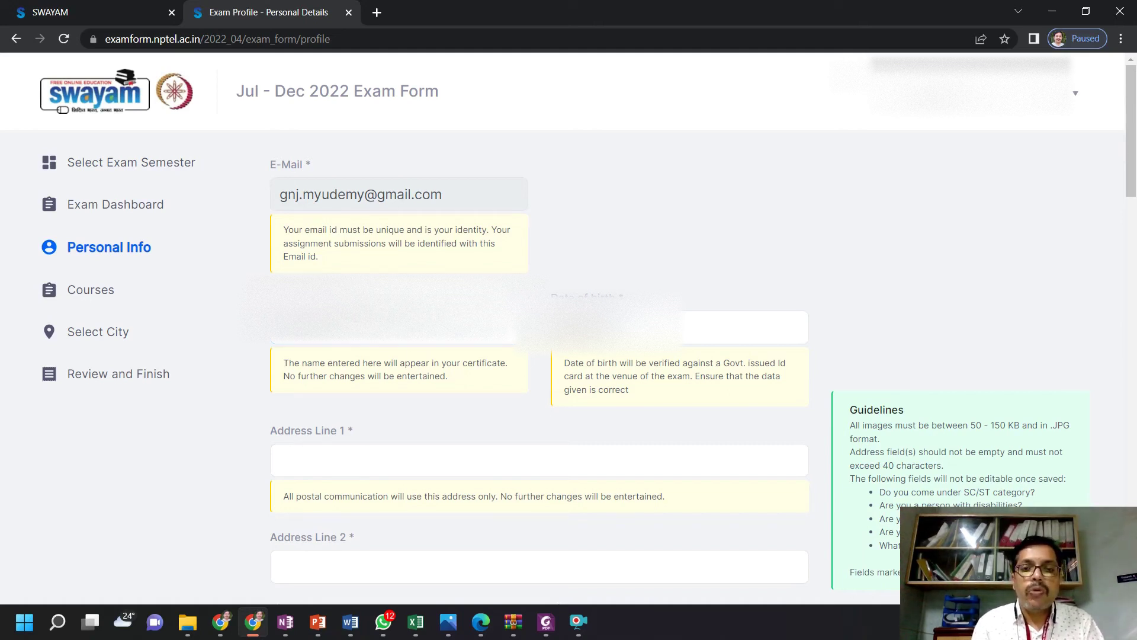
Take the date-of-birth calendar back to February 1981 via the year view
left_click(625, 327)
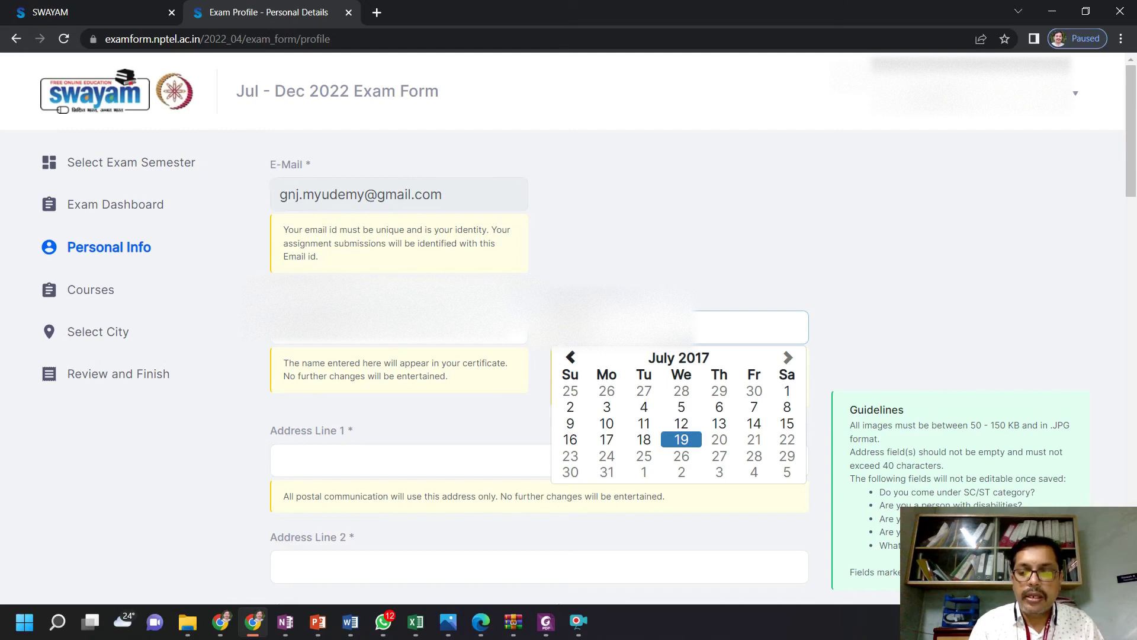
left_click(658, 363)
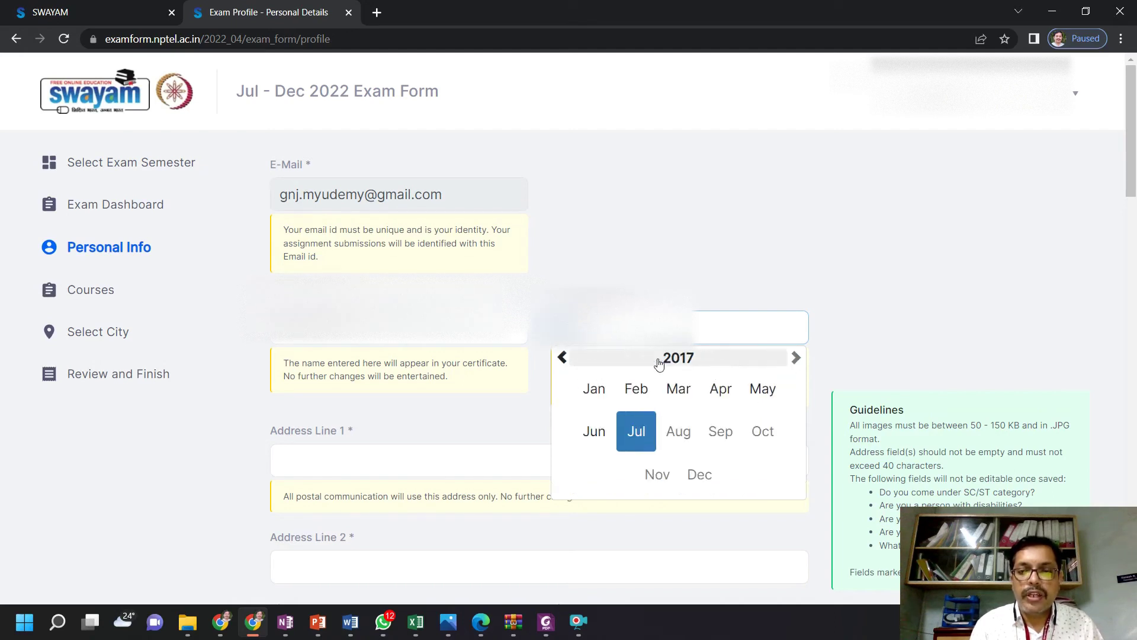
left_click(659, 363)
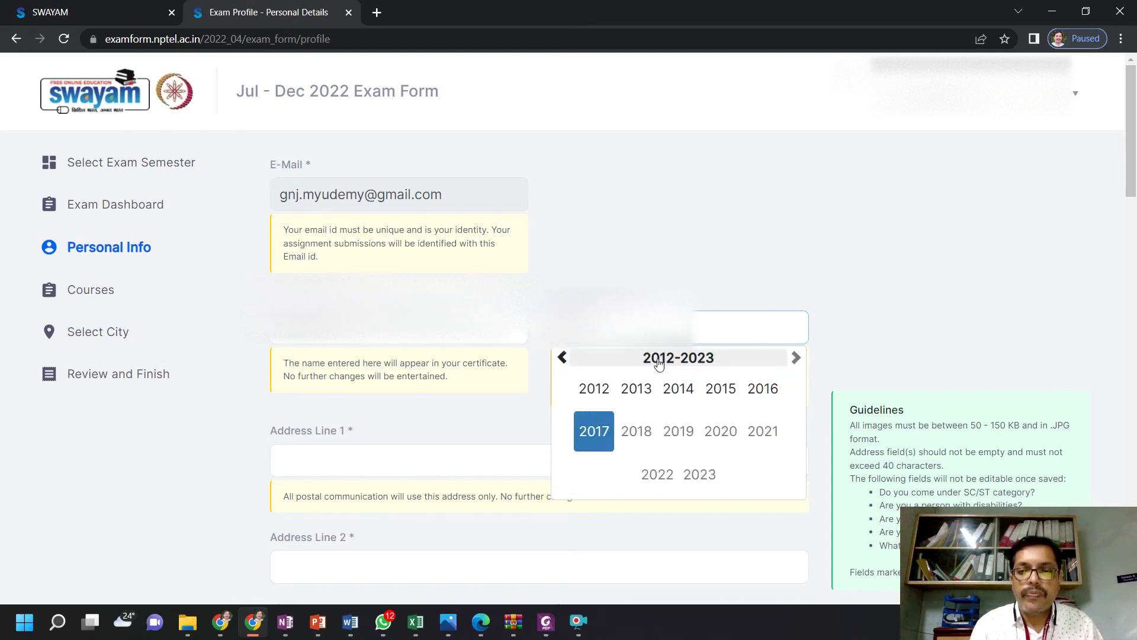
left_click(564, 359)
left_click(563, 358)
left_click(563, 359)
left_click(563, 359)
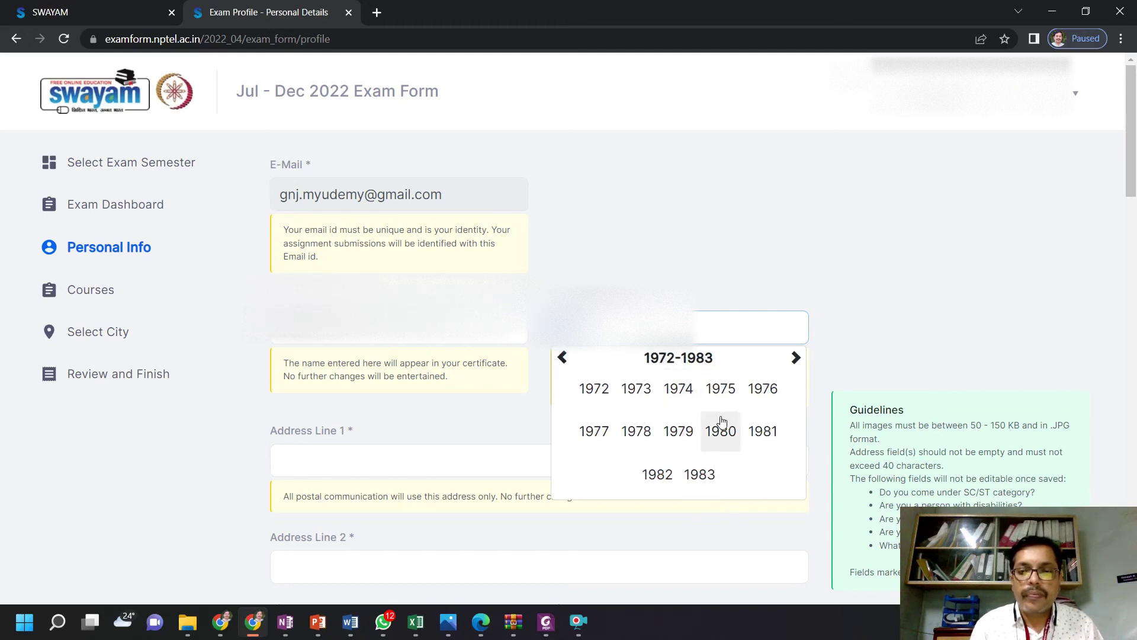
left_click(763, 431)
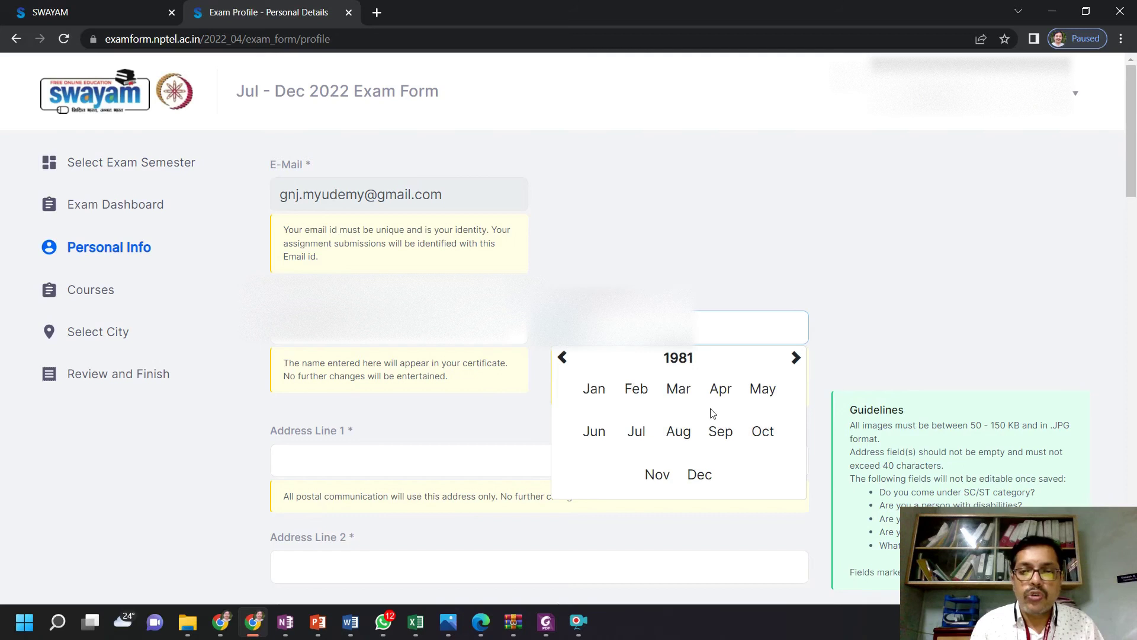
left_click(638, 389)
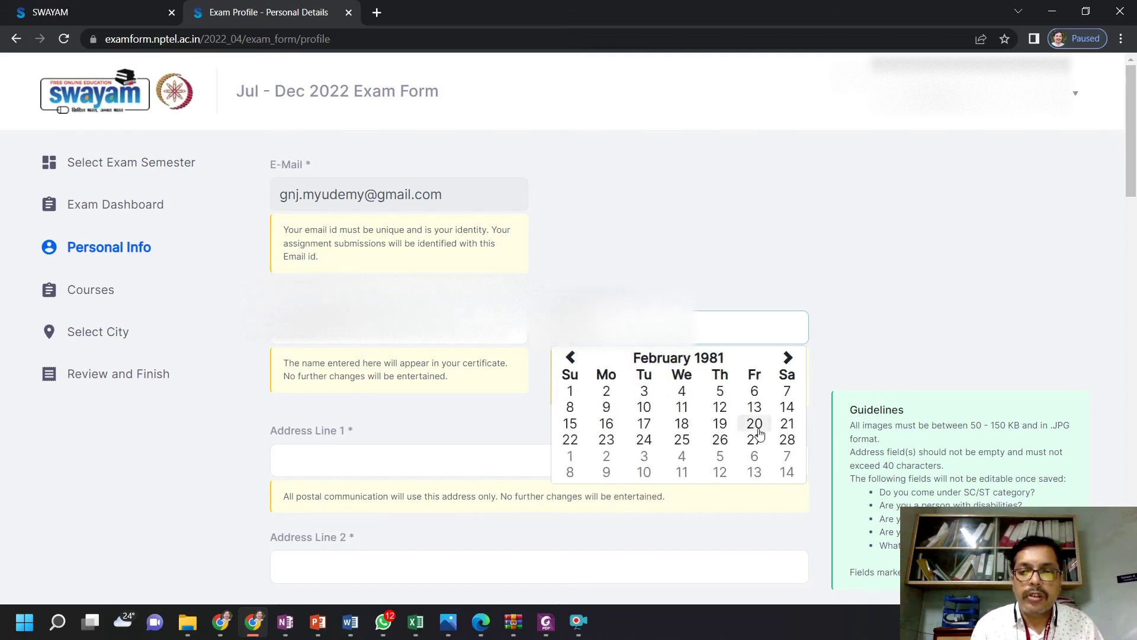
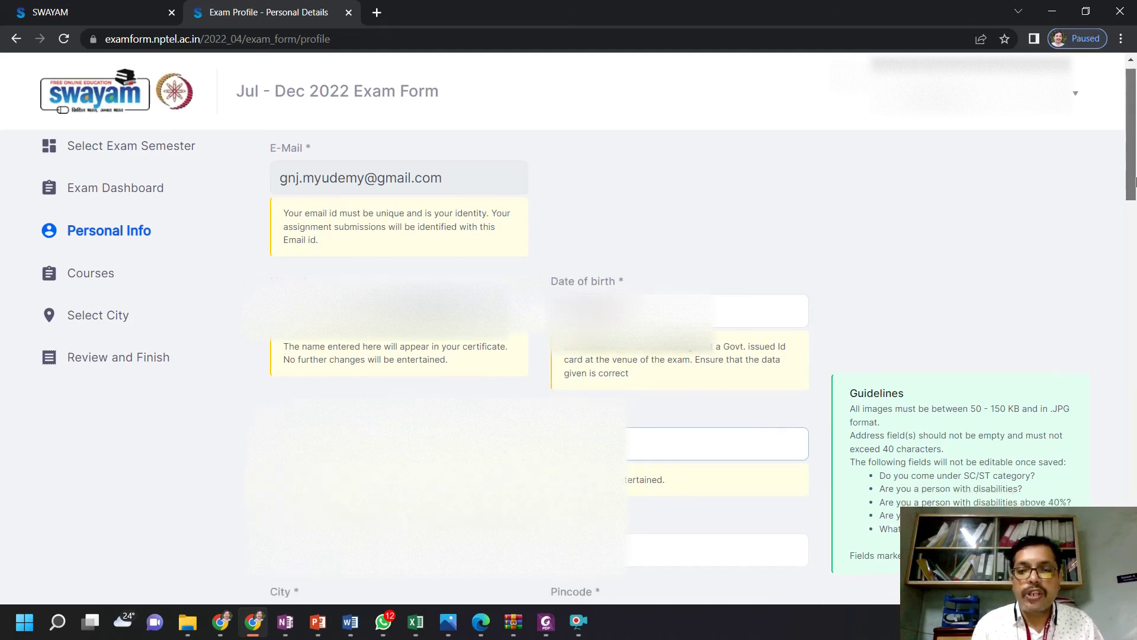
Fill in the City and Pincode fields of the postal address
left_click_drag(1136, 174, 1136, 207)
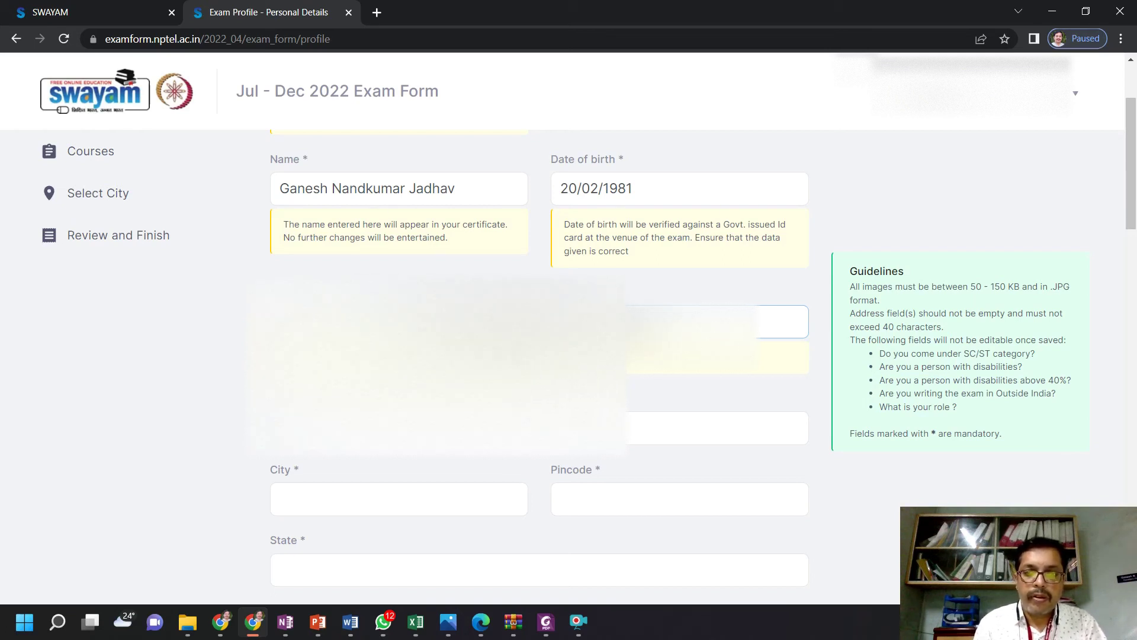
left_click(307, 429)
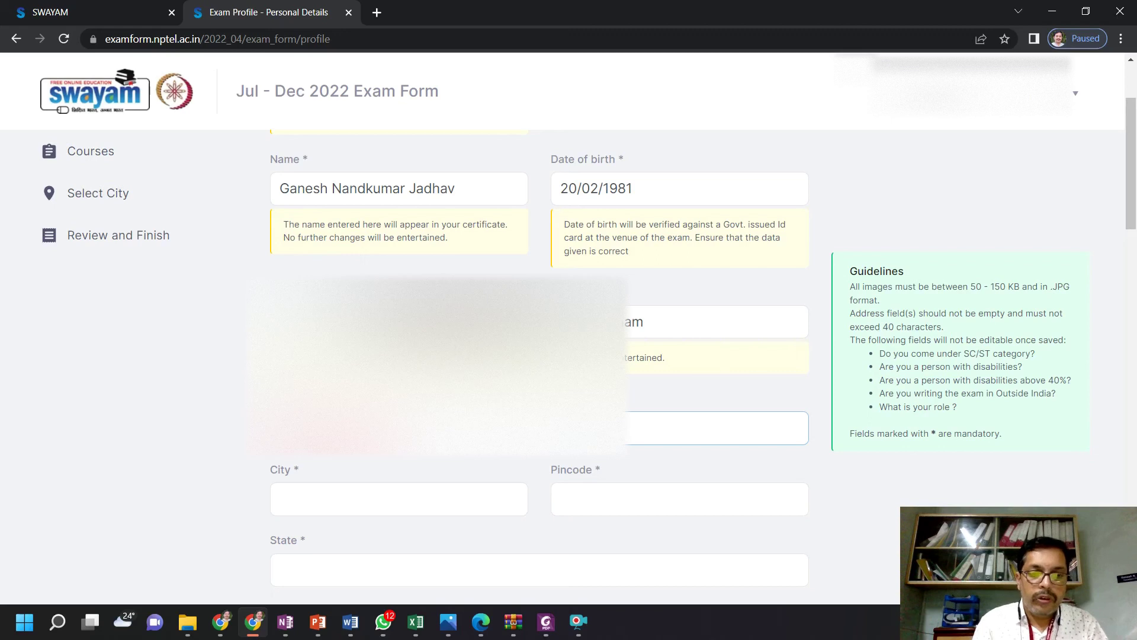
left_click(314, 504)
type("Nashik")
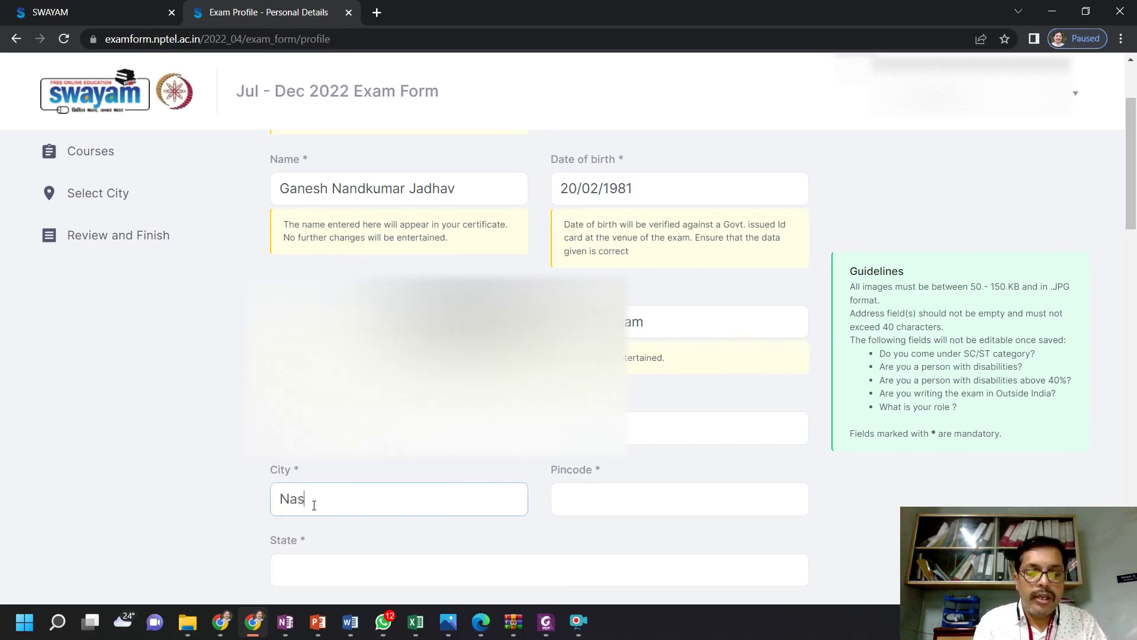
left_click(602, 486)
type("422003")
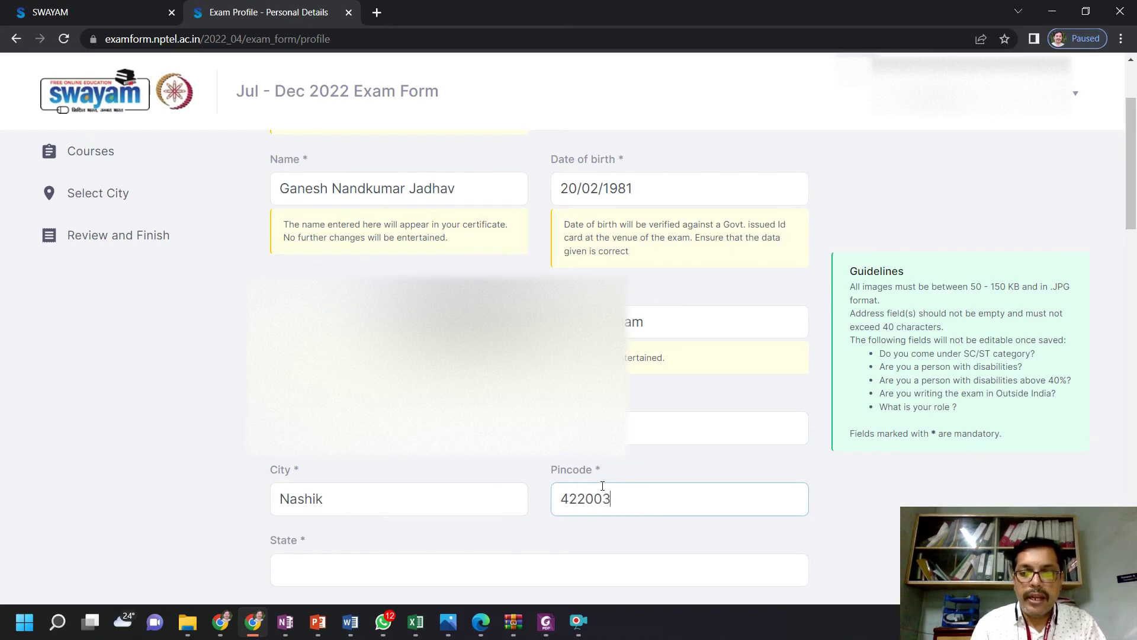
Enter Maharashtra as the state and India as the country
scroll(425, 297, "down", 3)
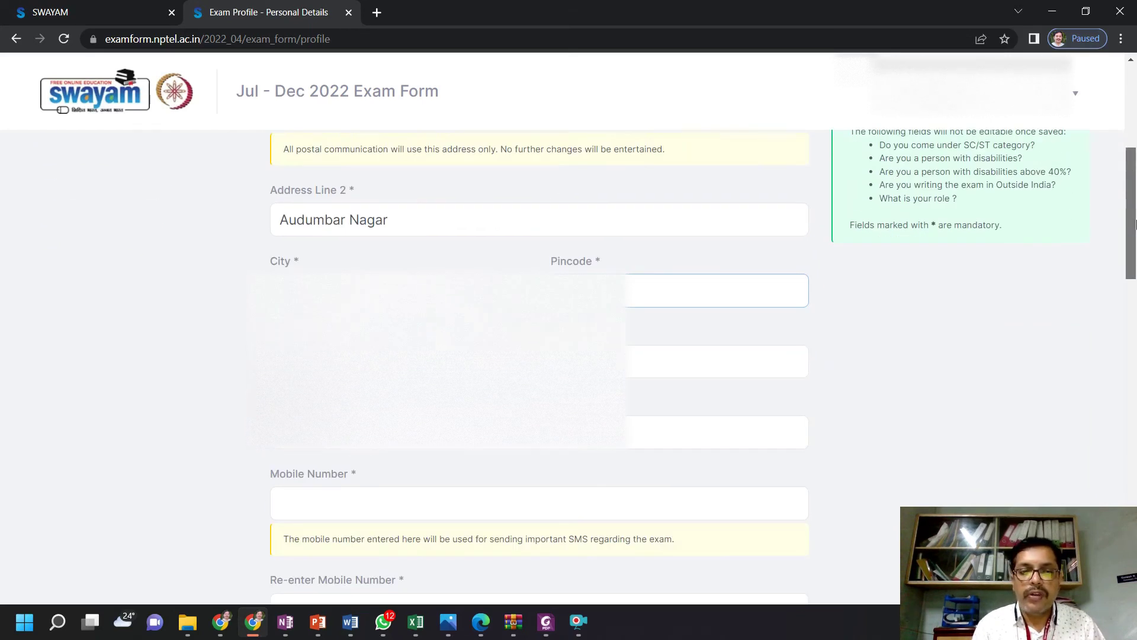
left_click(338, 371)
type("M")
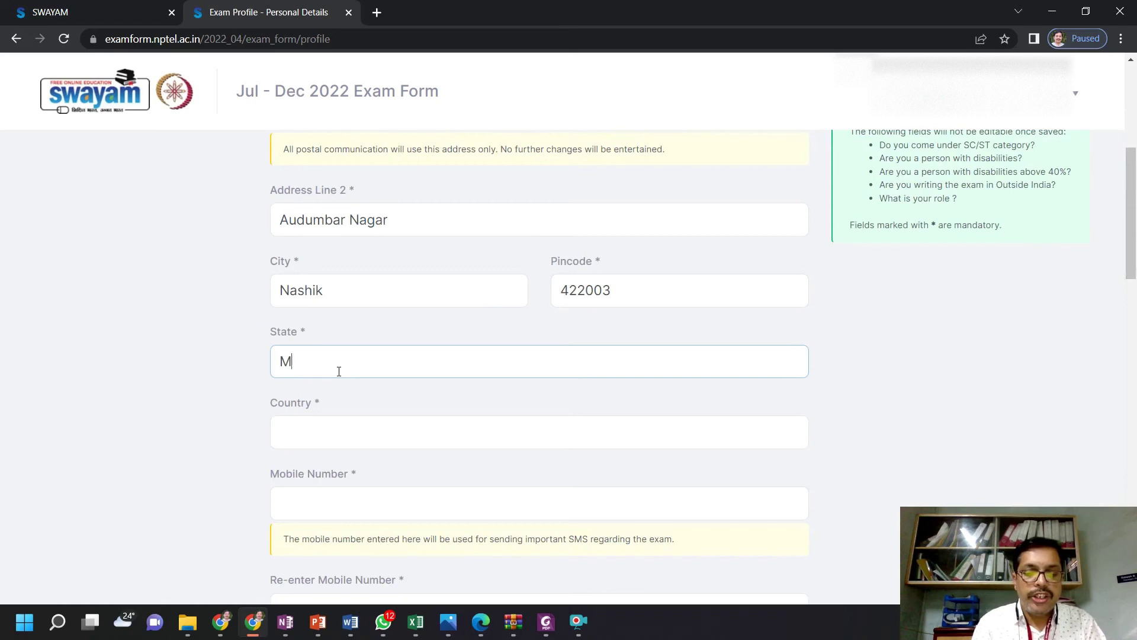
type("ahar")
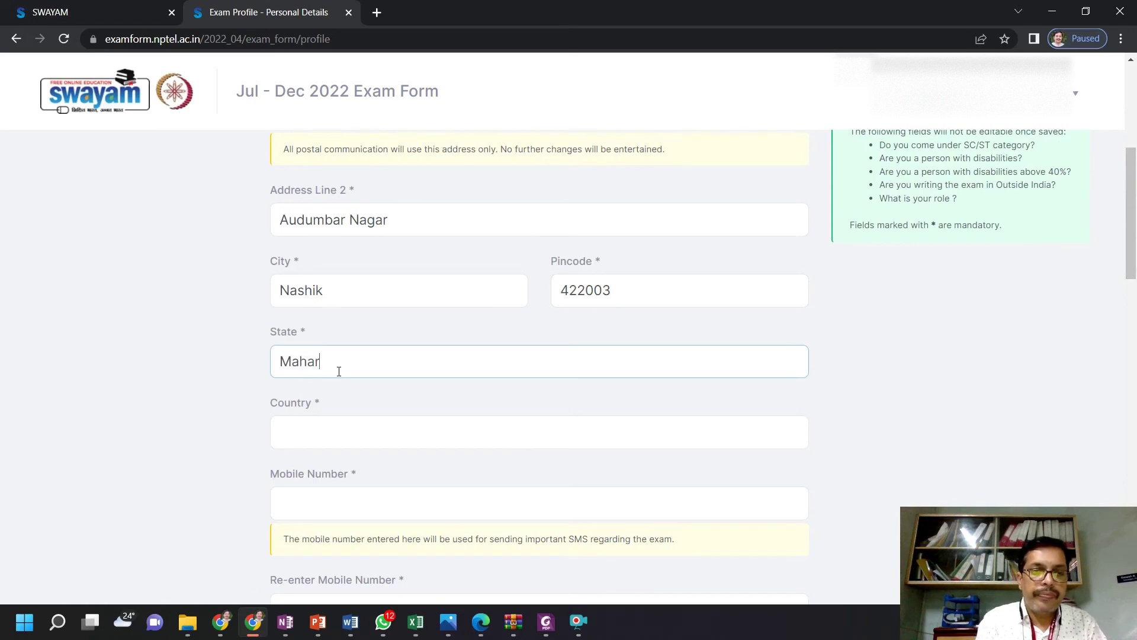
type("ash")
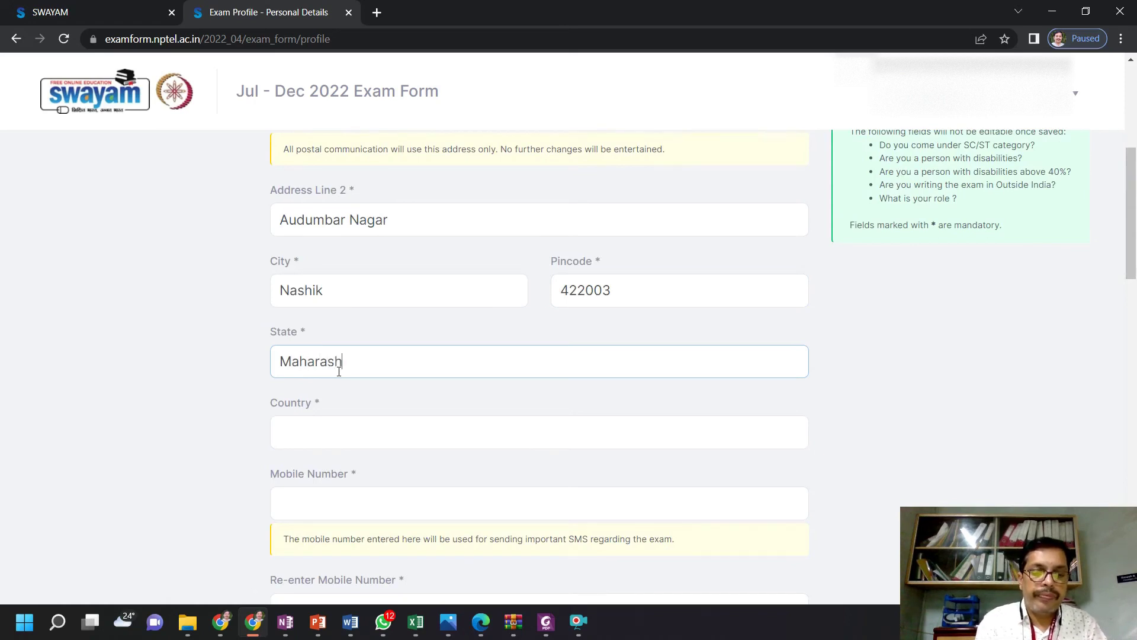
type("tra")
left_click(316, 431)
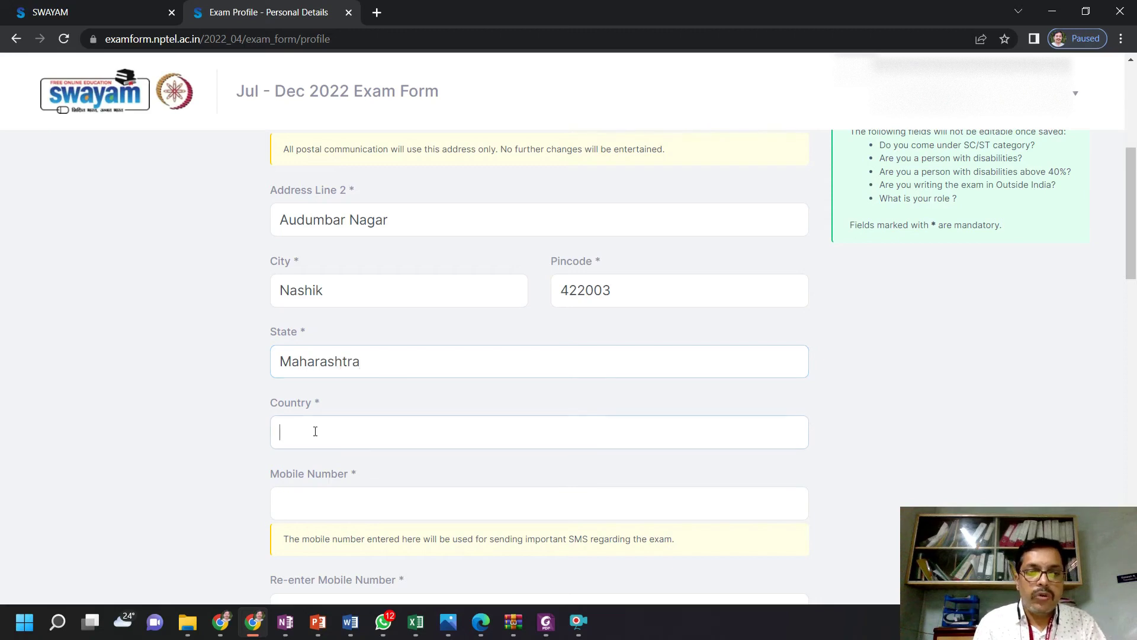
type("India")
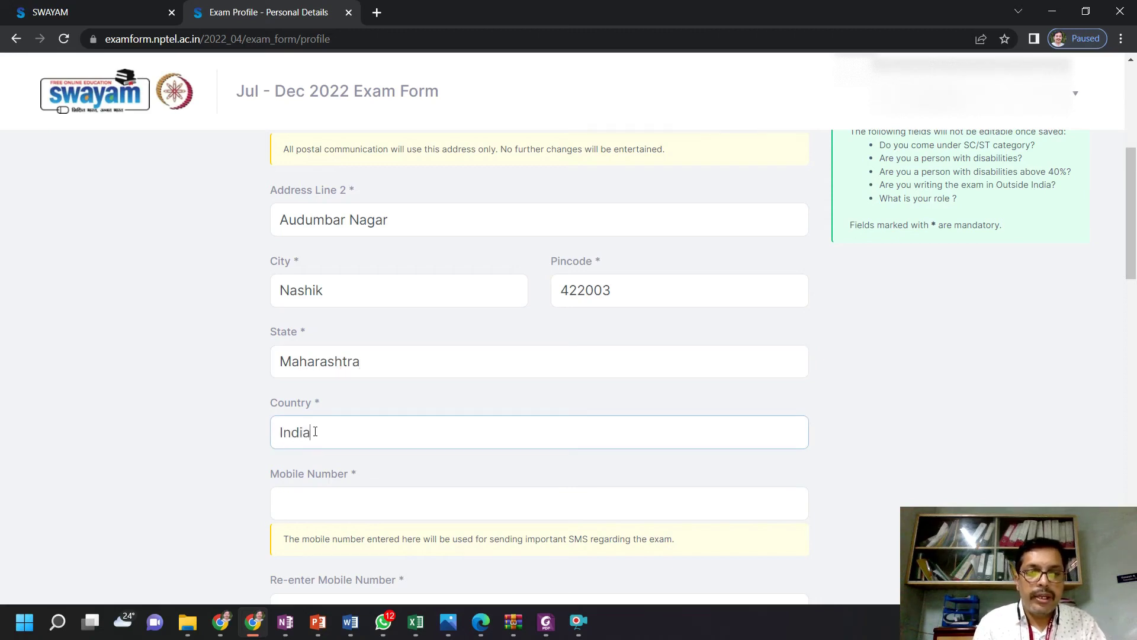
Enter the candidate's mobile number and move past the alternate mobile fields
left_click(321, 493)
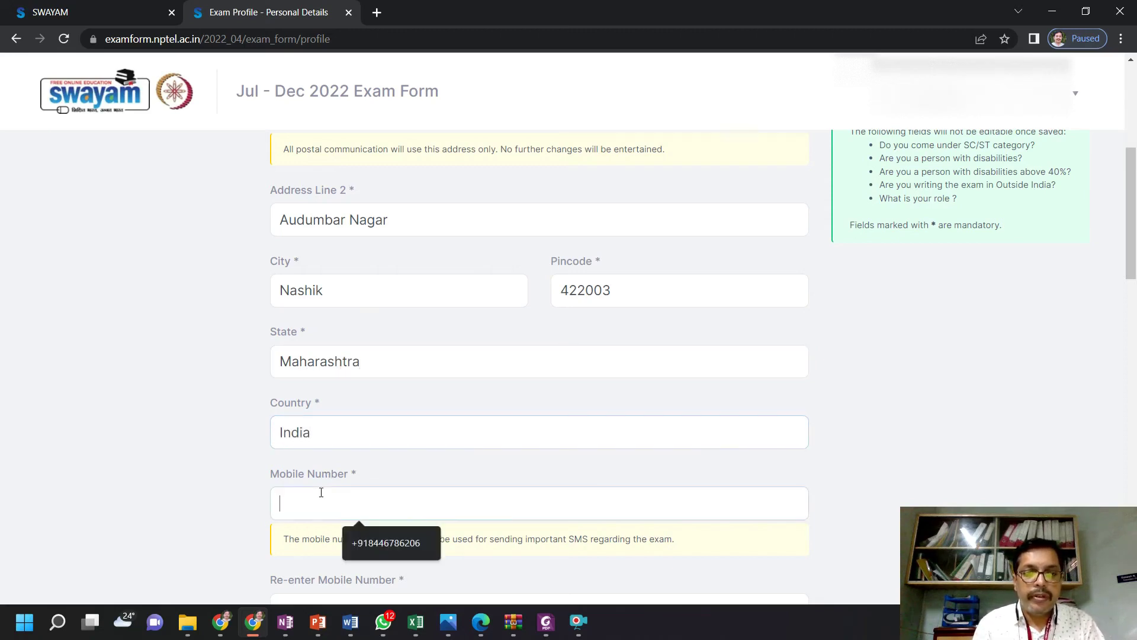
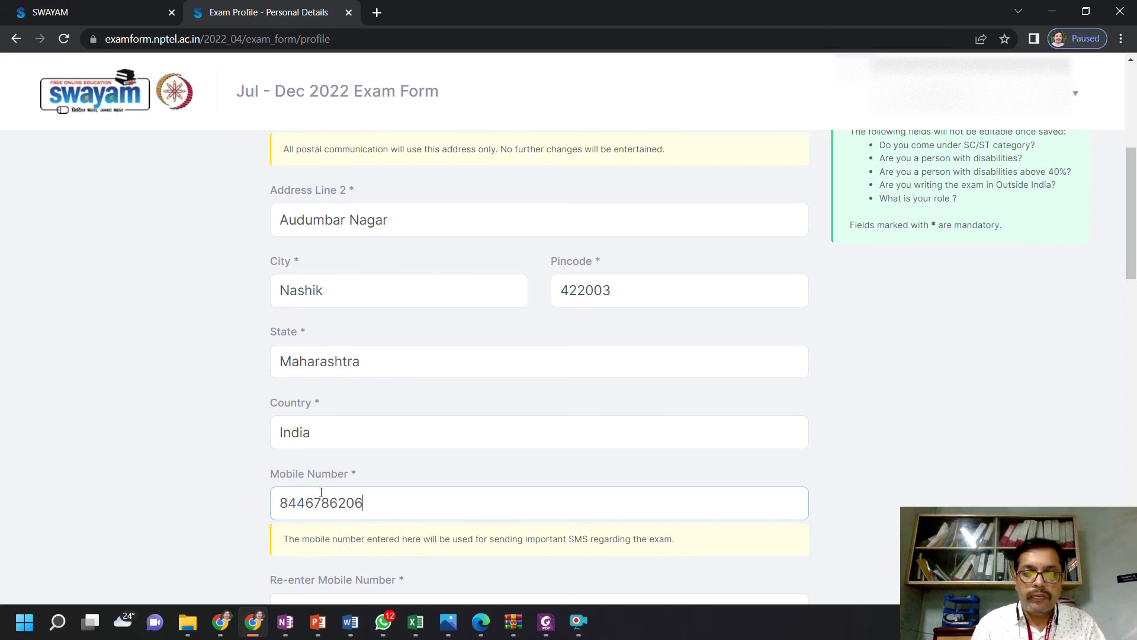
left_click_drag(1133, 213, 1136, 260)
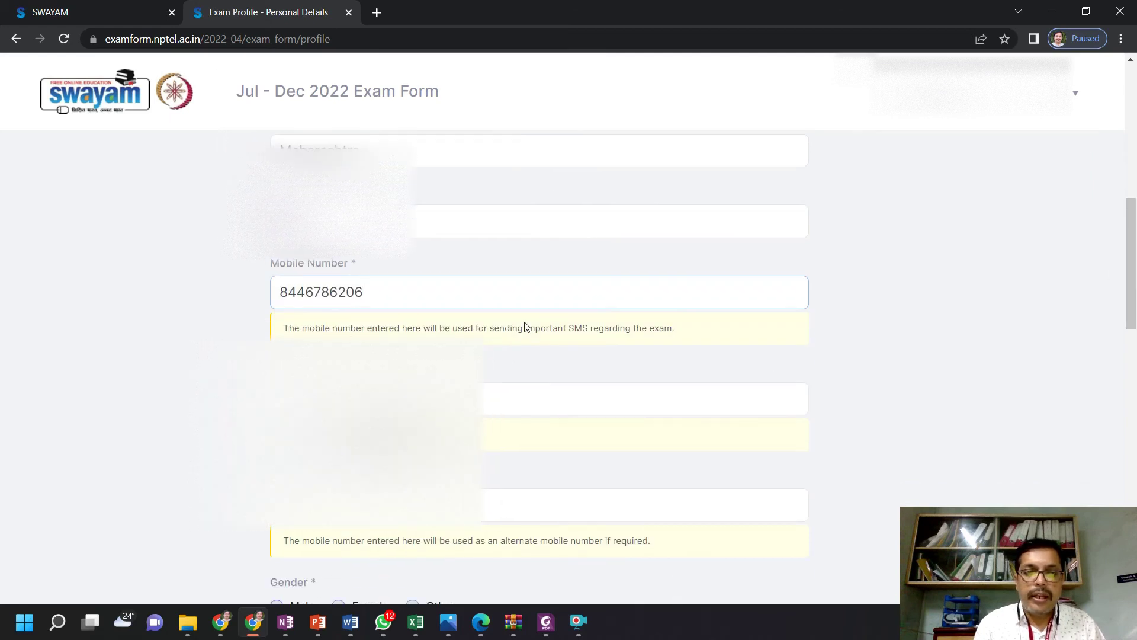
key("Tab")
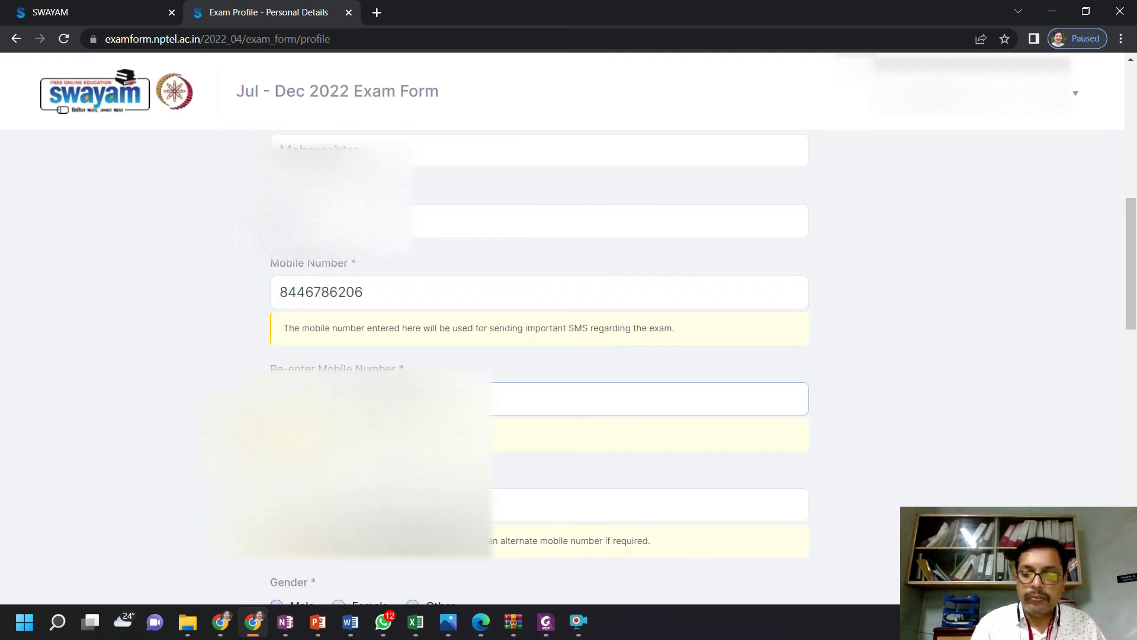
left_click(652, 504)
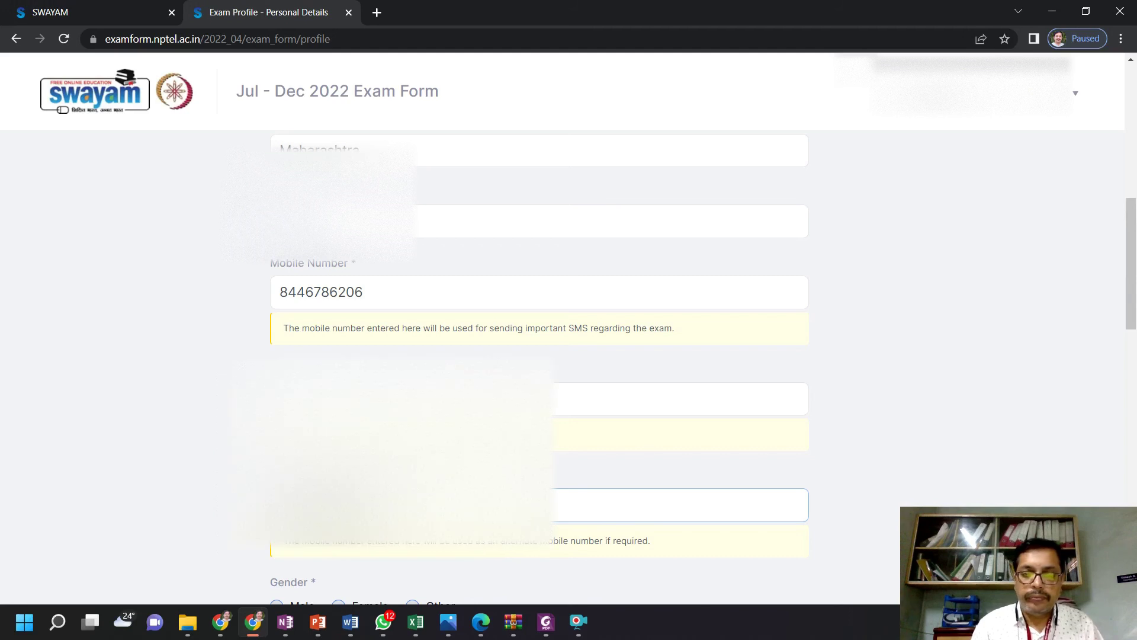
scroll(1133, 240, "down", 4)
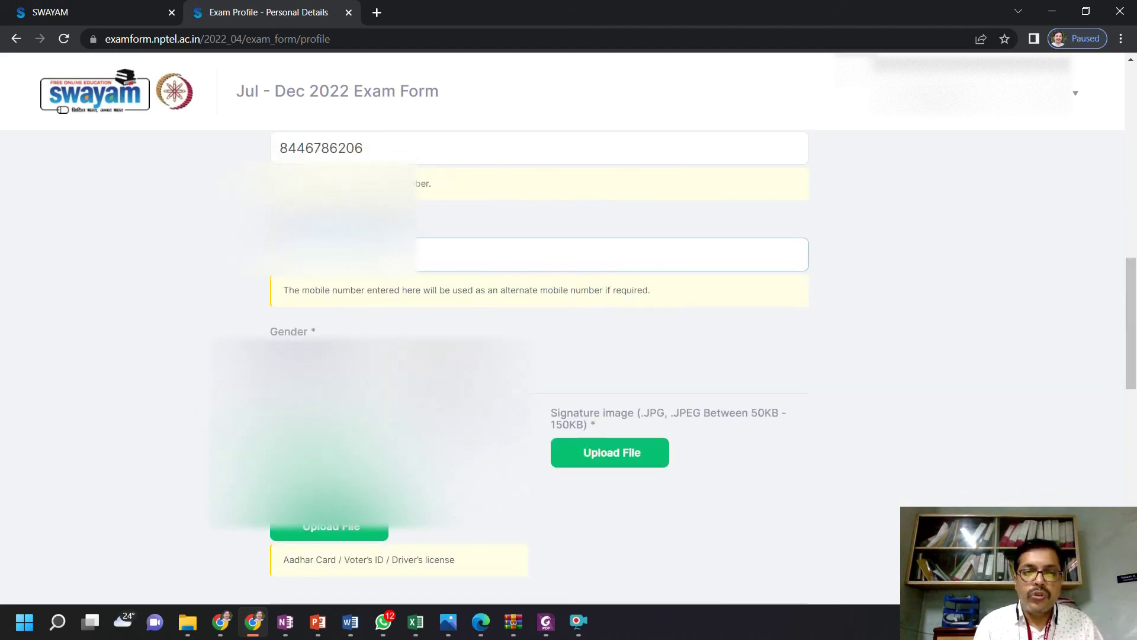
key("Tab")
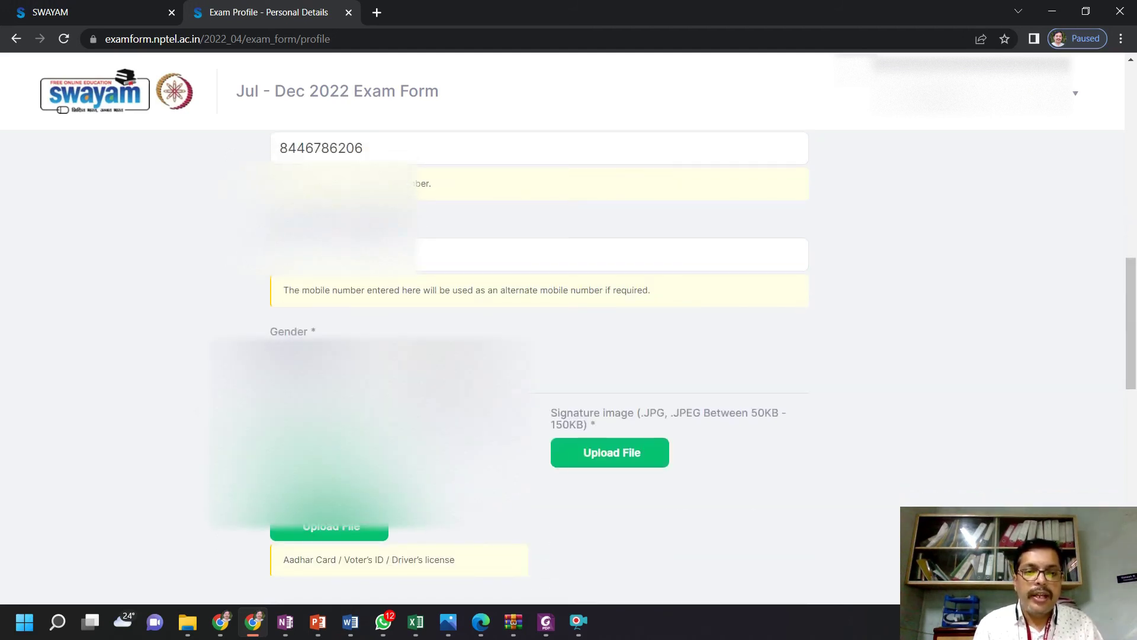
scroll(1131, 325, "down", 1)
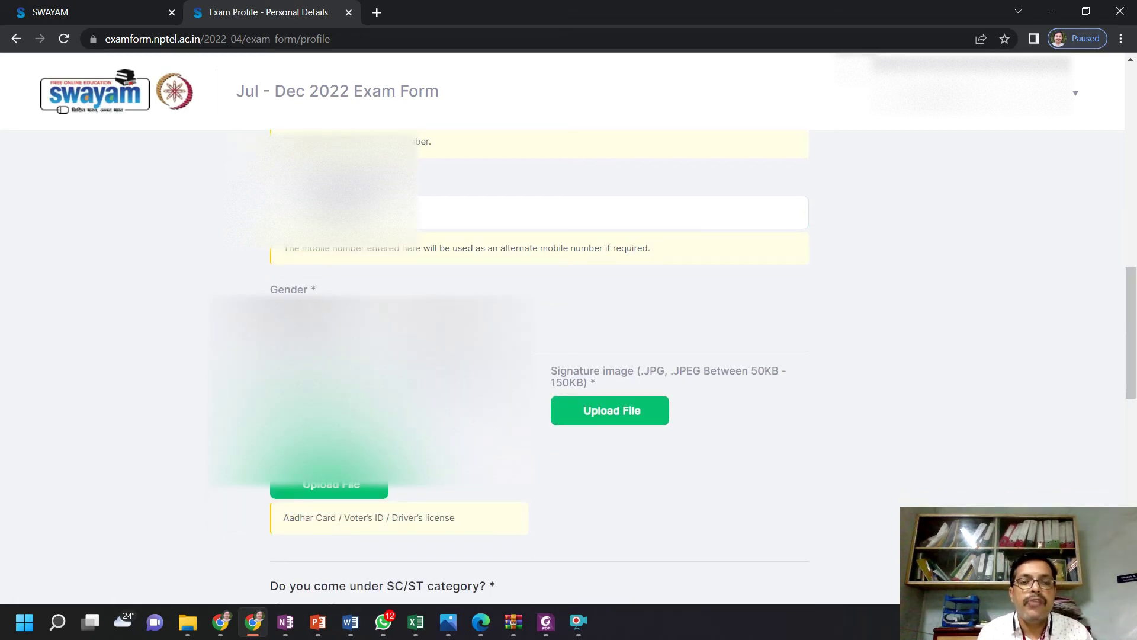
Upload Photo.jpg from the Desktop as the passport size photo
left_click(327, 409)
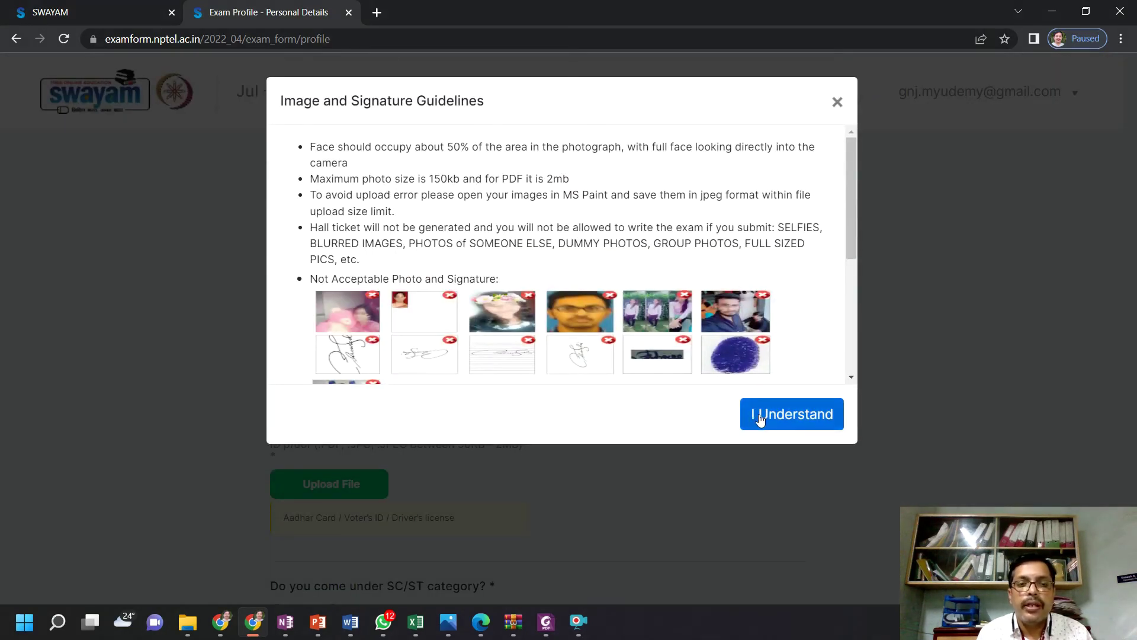
left_click_drag(851, 245, 861, 396)
left_click(805, 418)
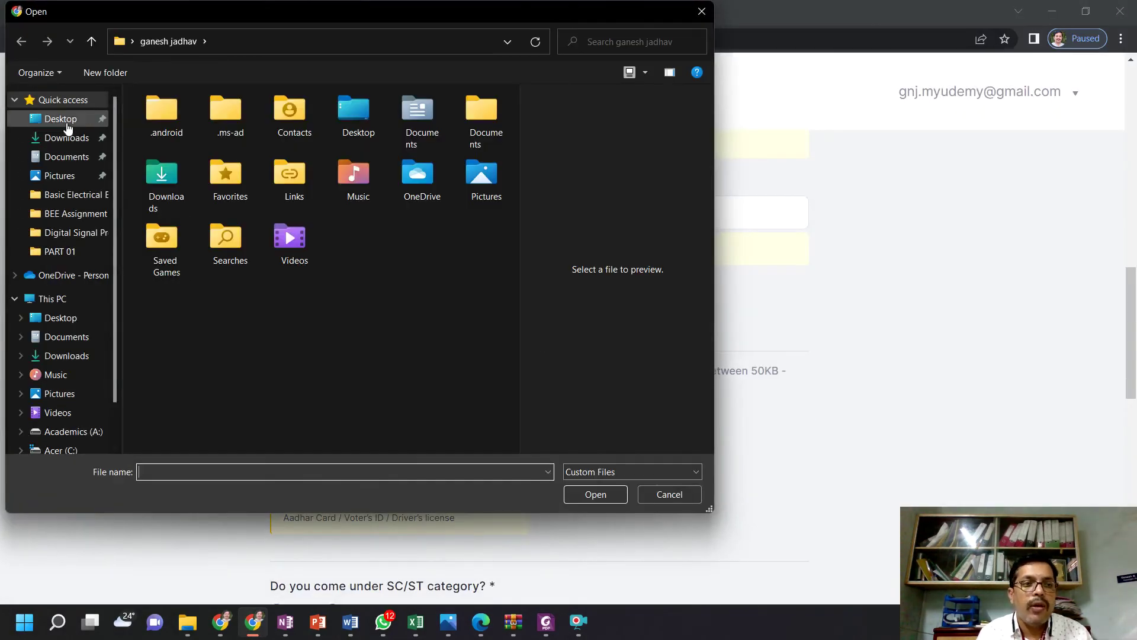
left_click(60, 119)
left_click(204, 222)
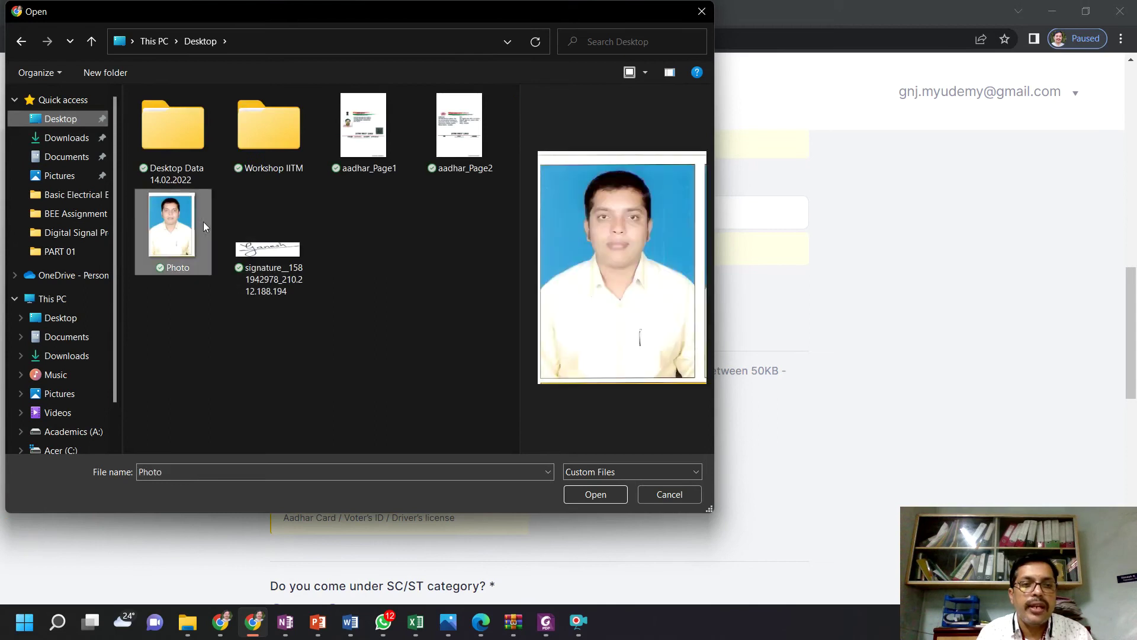
left_click(594, 494)
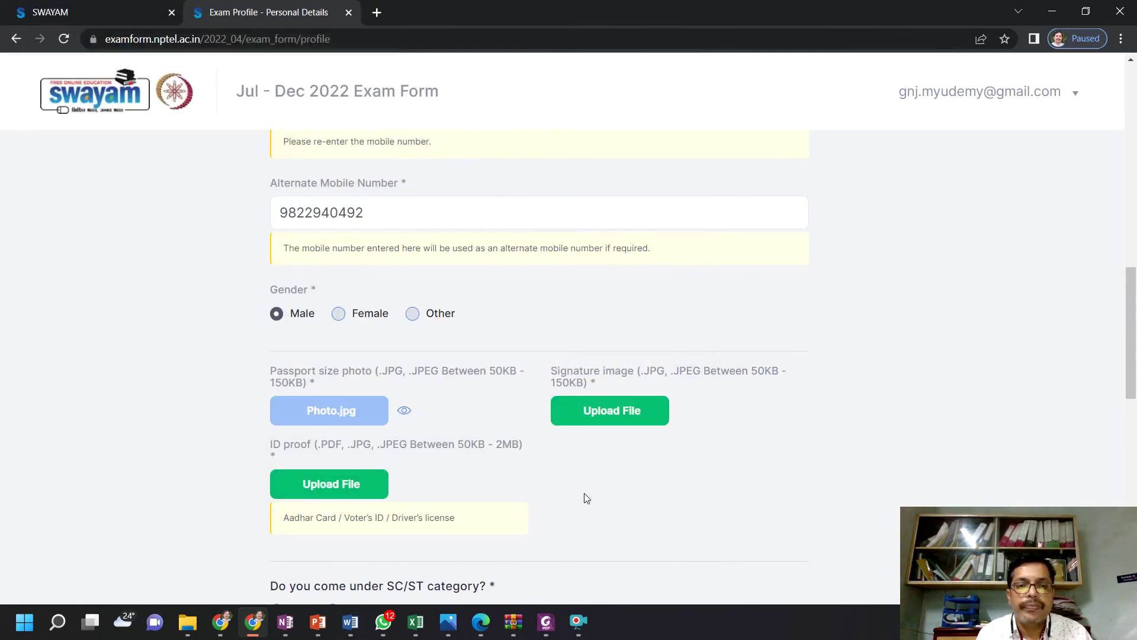
Upload the signature image and aadhar_Page1.jpg as the ID proof
left_click(621, 417)
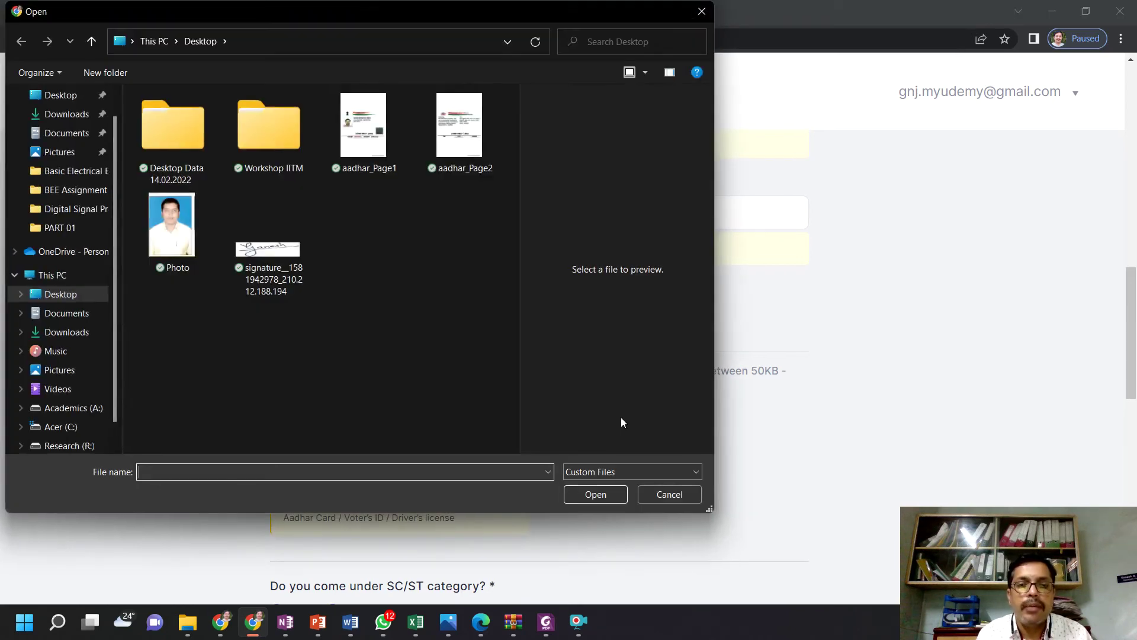
left_click(305, 257)
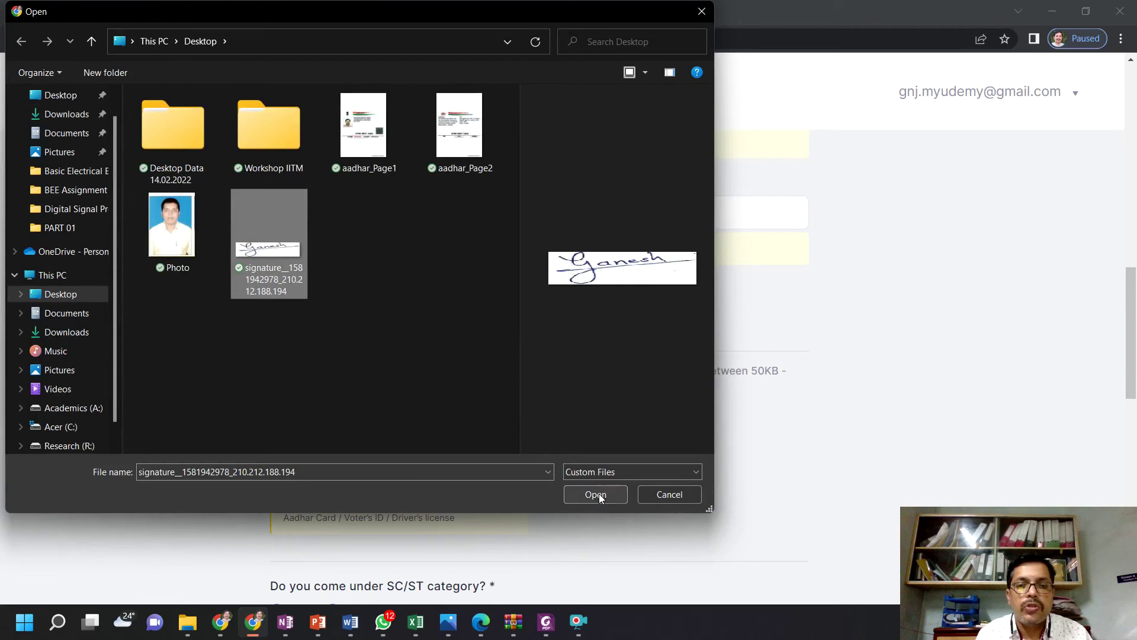
left_click(596, 494)
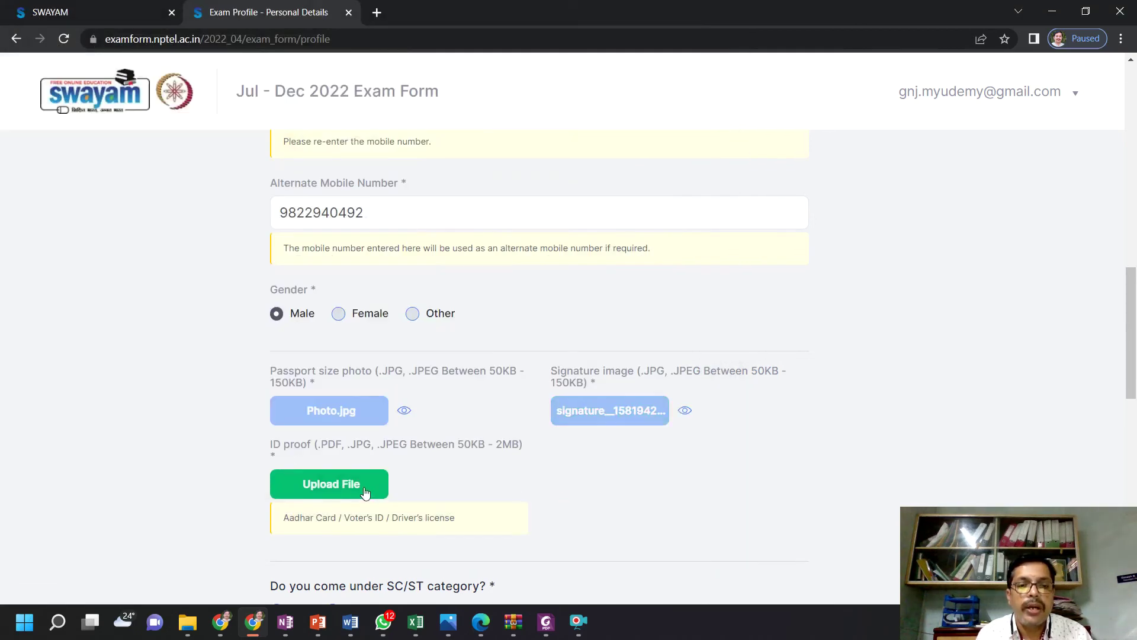
left_click(363, 487)
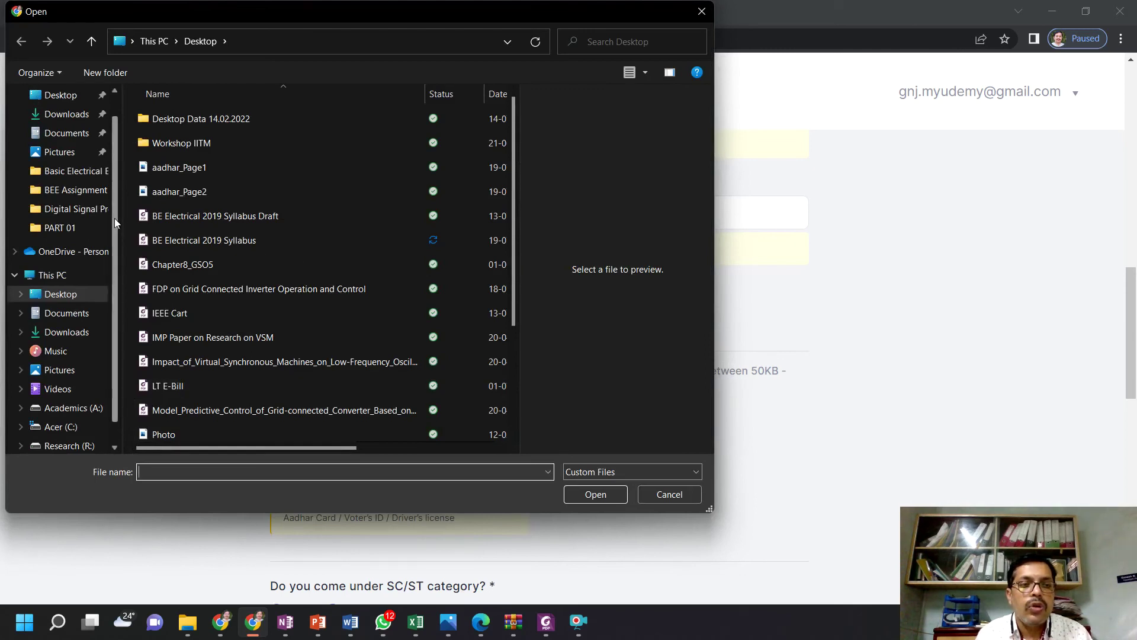
scroll(115, 218, "up", 1)
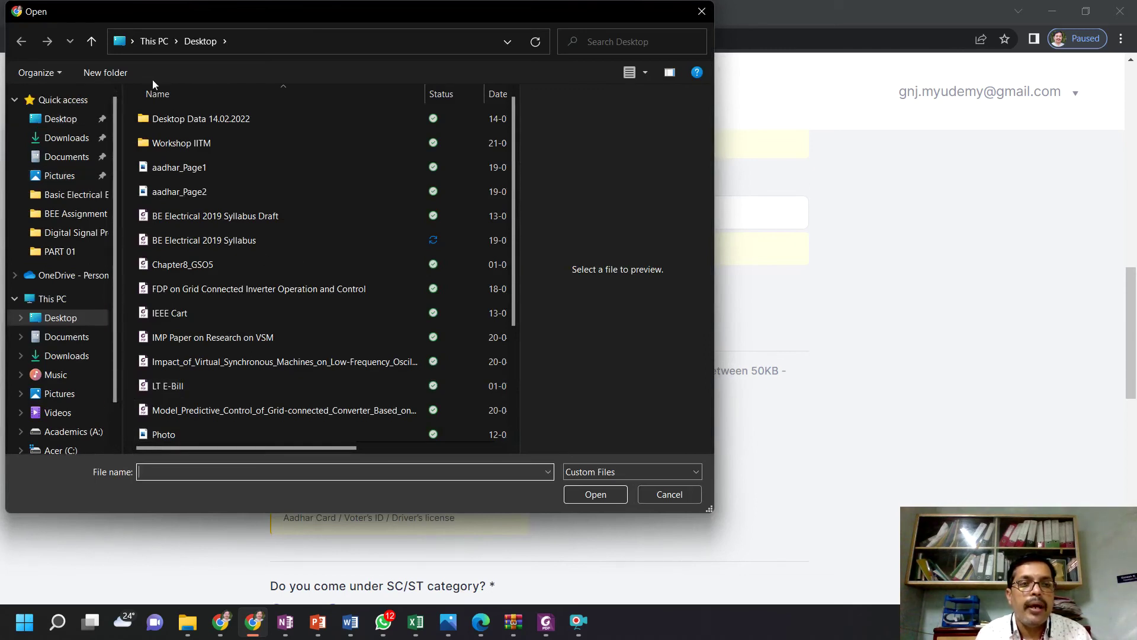
left_click(180, 176)
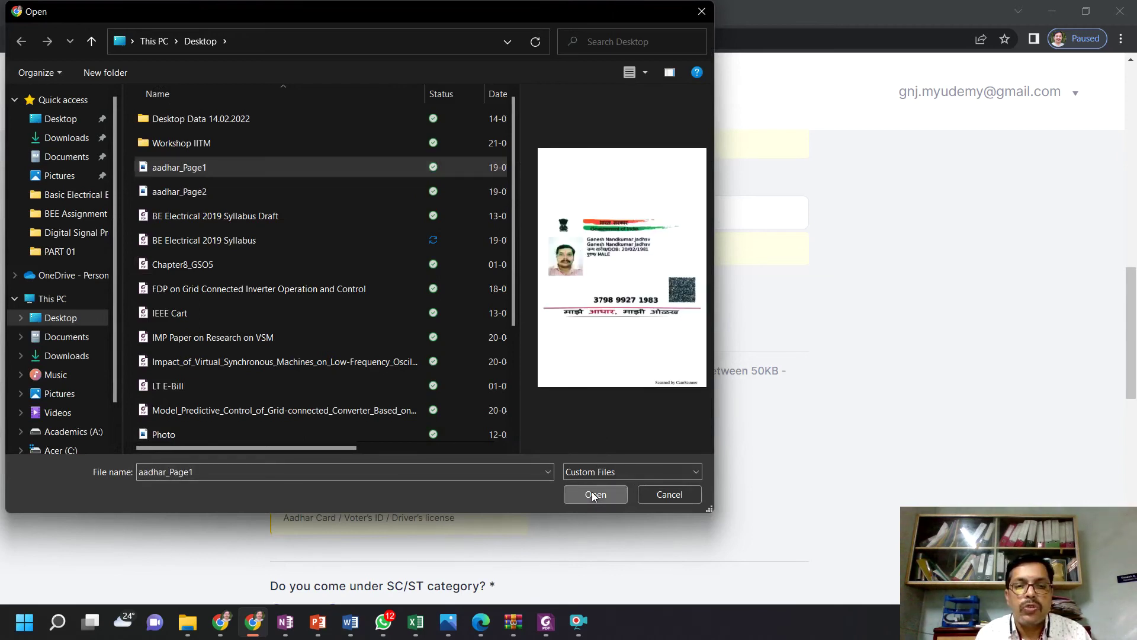
left_click(594, 495)
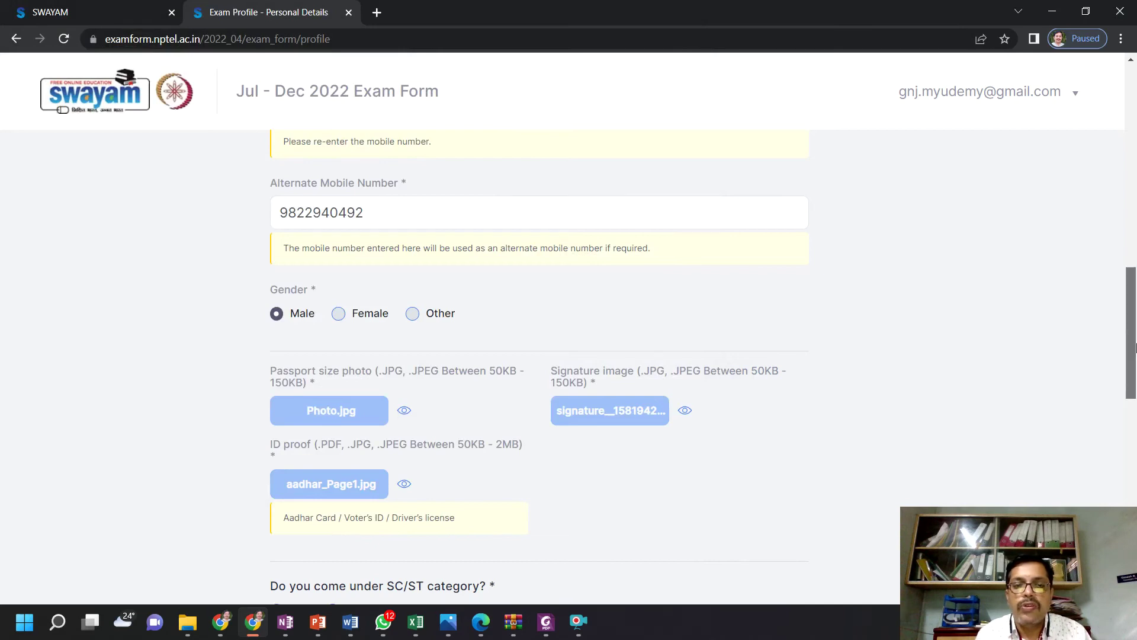
Preview the uploaded passport photo, then close the preview
scroll(1127, 337, "down", 3)
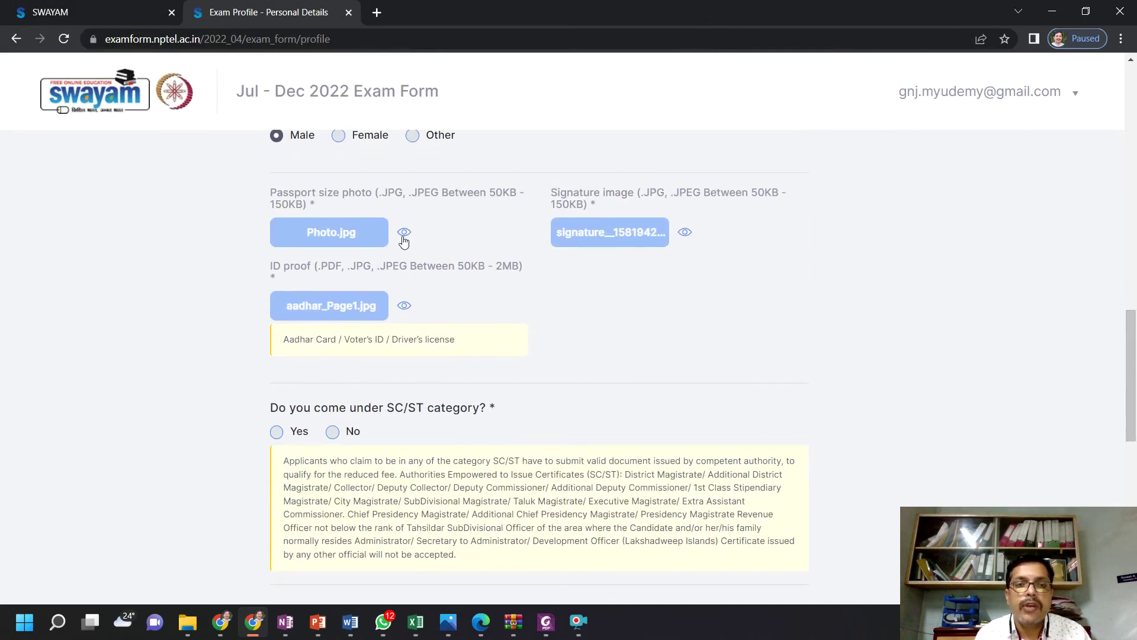
left_click(403, 234)
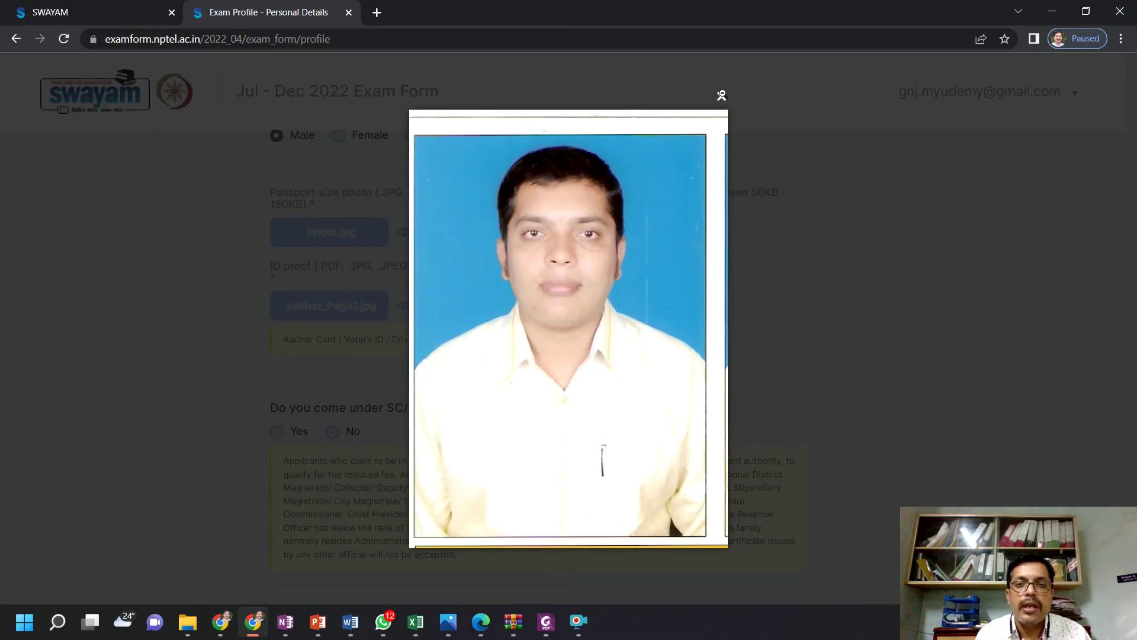
left_click(721, 93)
left_click(685, 231)
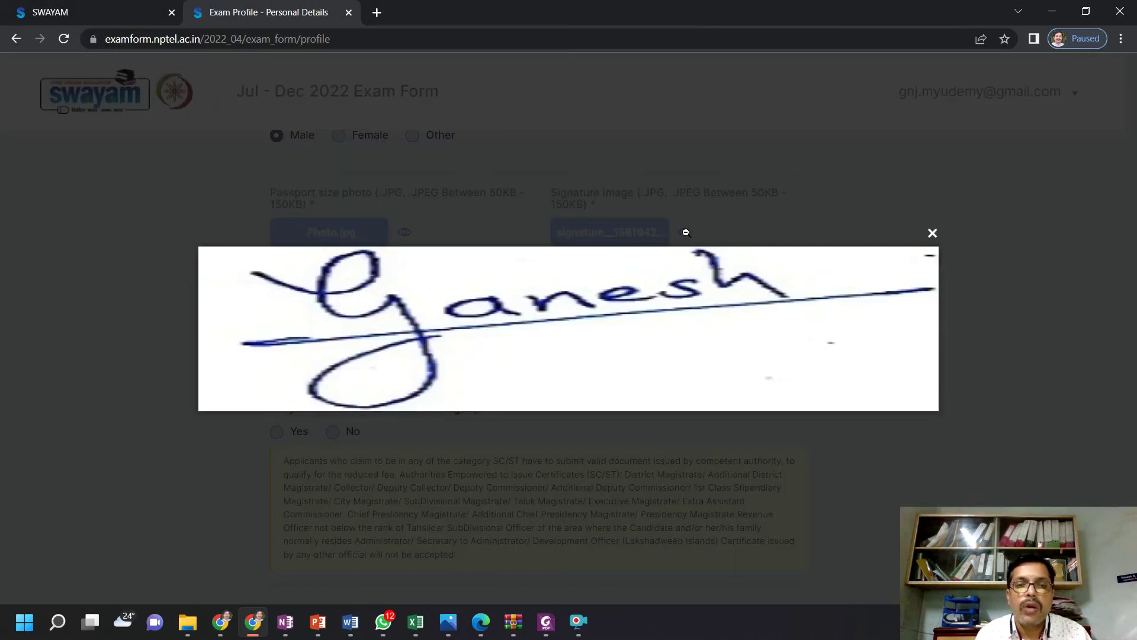
left_click(932, 233)
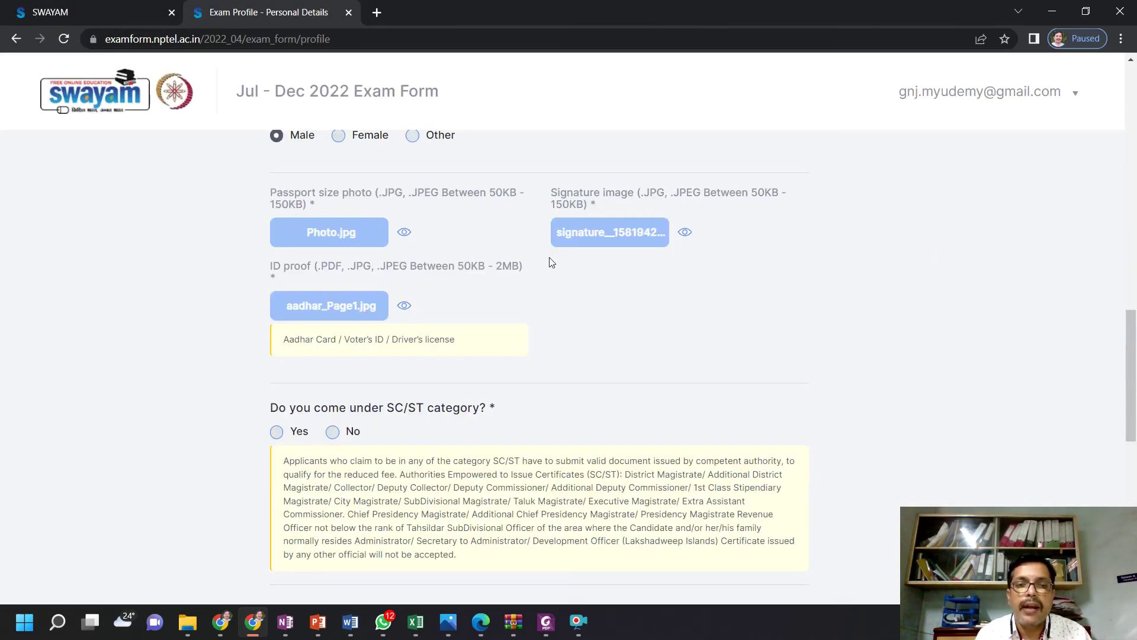
left_click(410, 308)
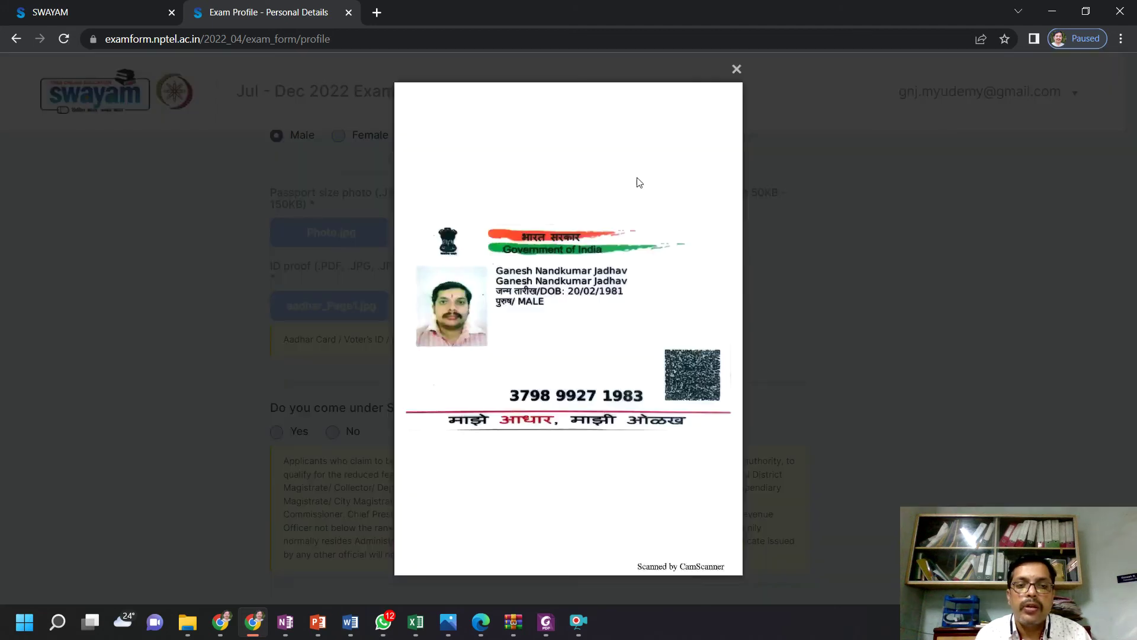
left_click(735, 70)
left_click_drag(1134, 336, 1007, 364)
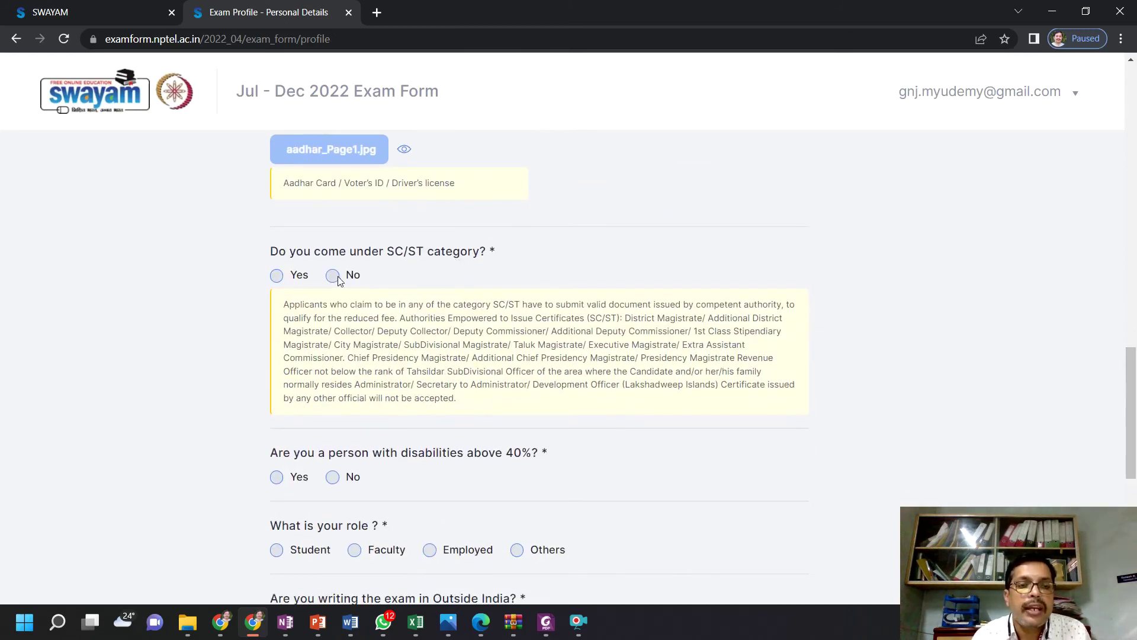
Answer No to SC/ST and disabilities above 40%, and choose Student as the role
left_click(279, 278)
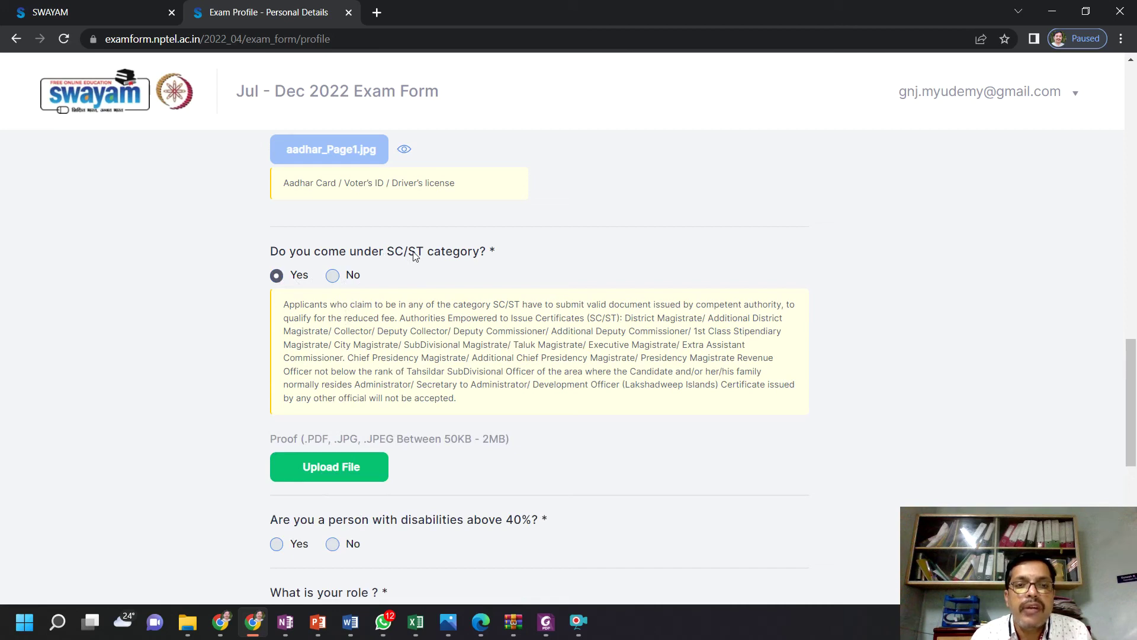
left_click(339, 281)
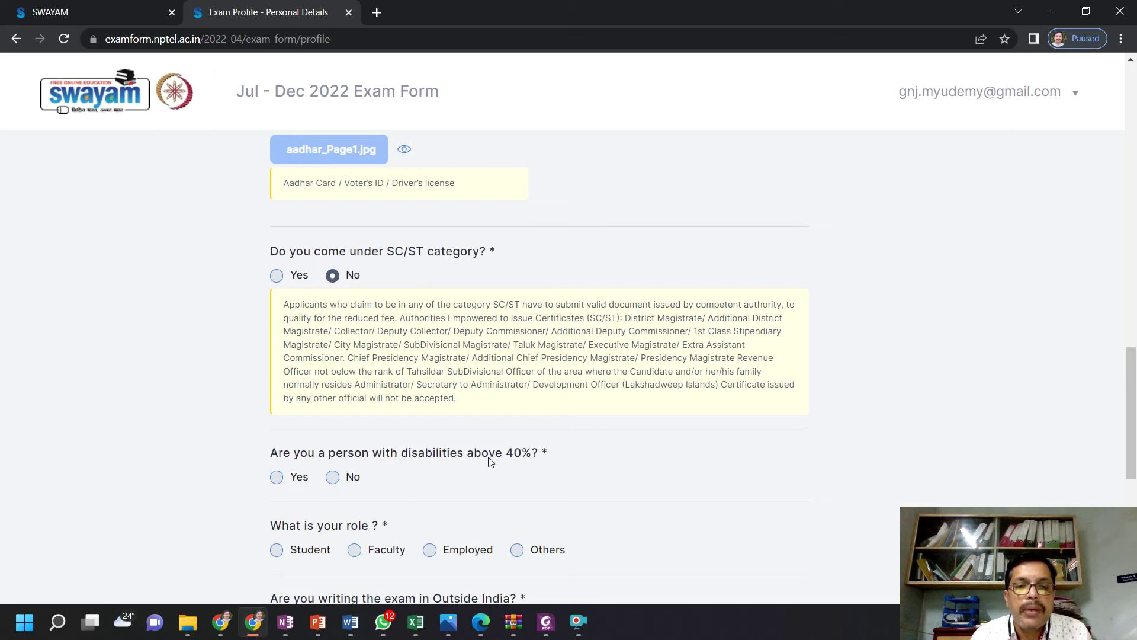
left_click(280, 480)
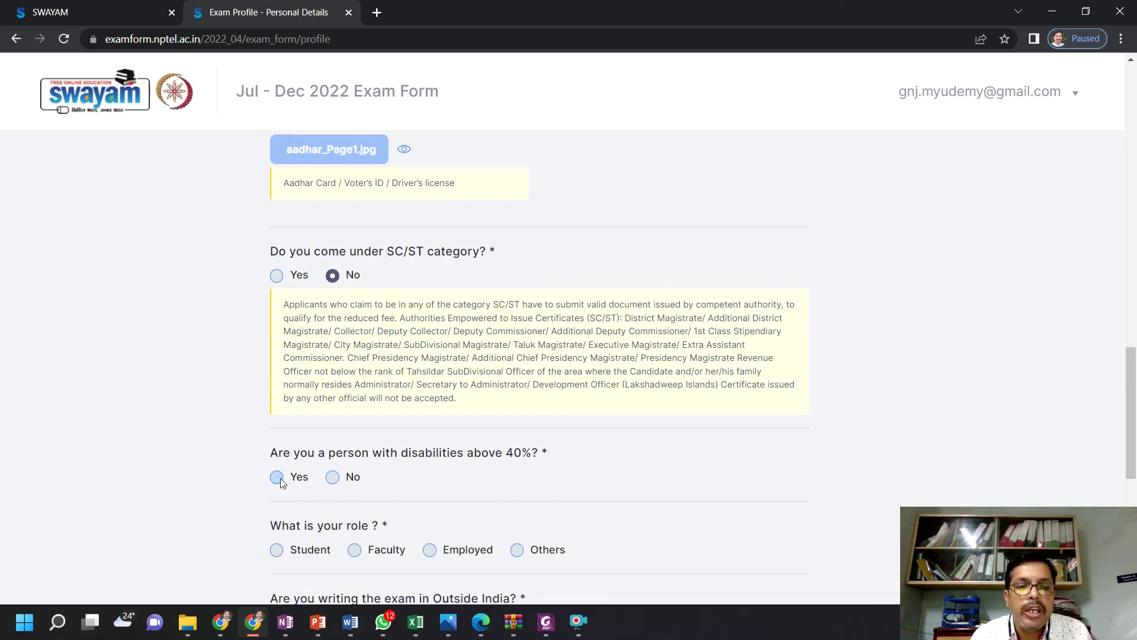
left_click(305, 544)
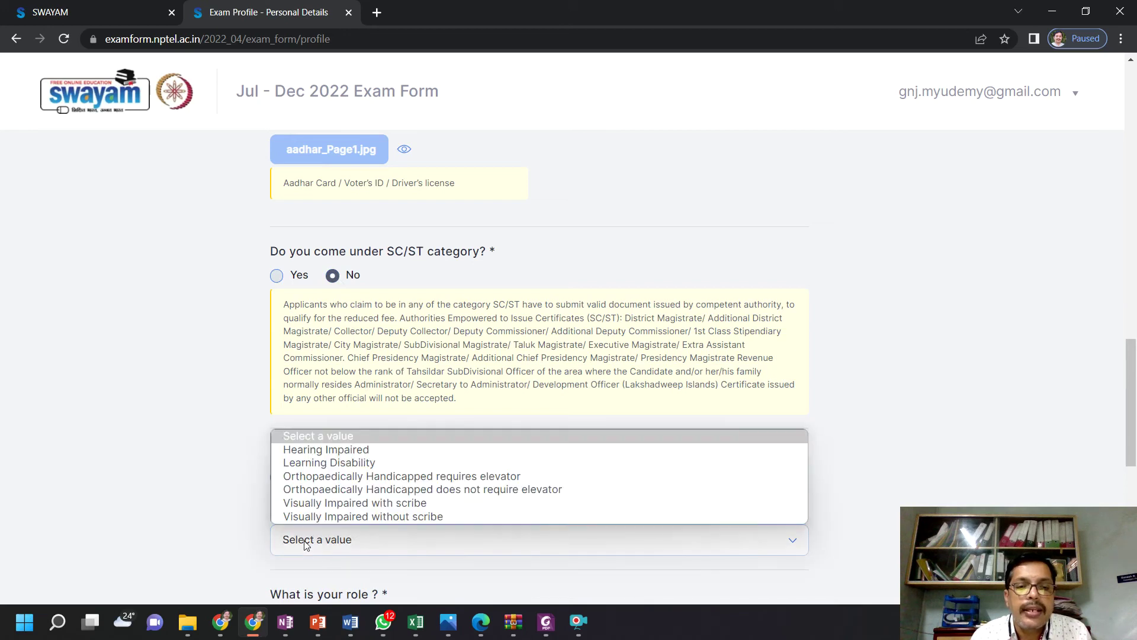
left_click(306, 545)
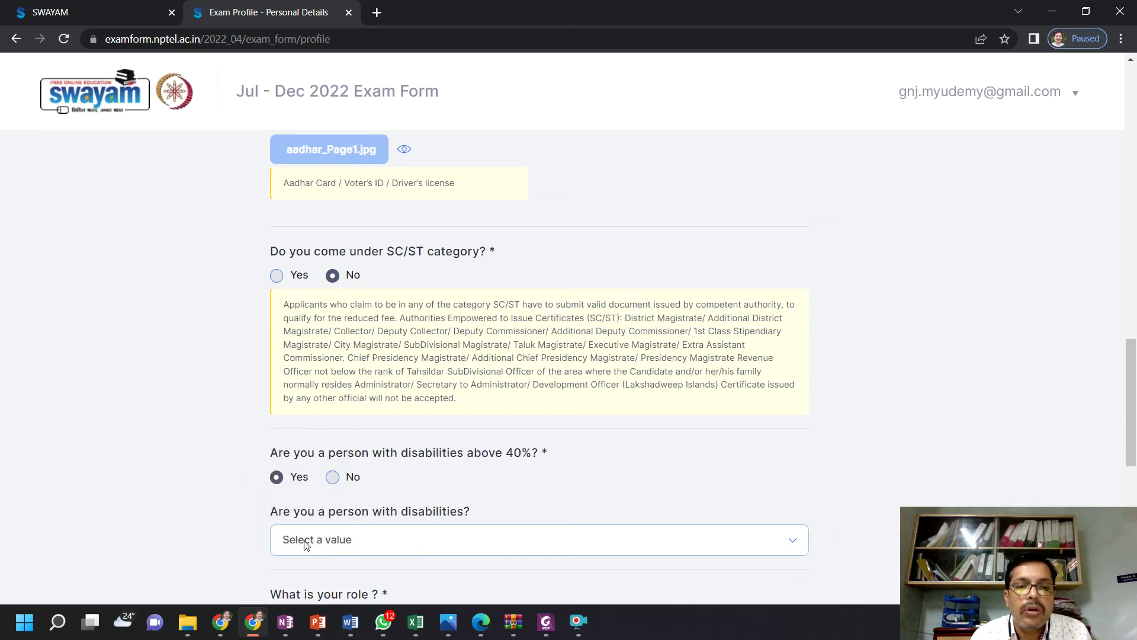
left_click(332, 478)
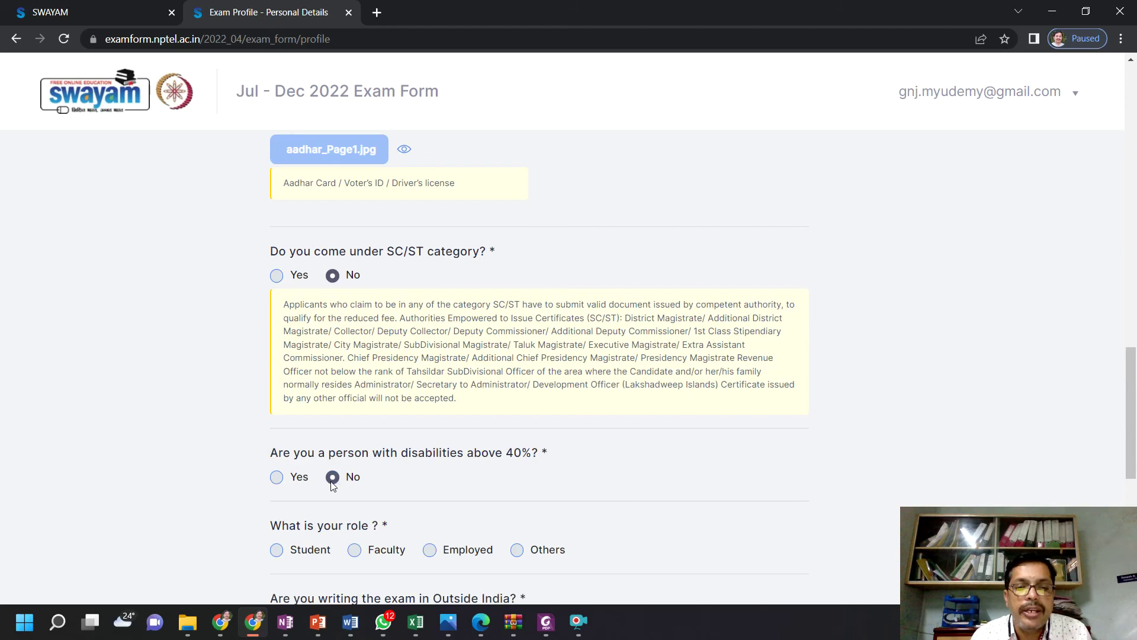
left_click(277, 551)
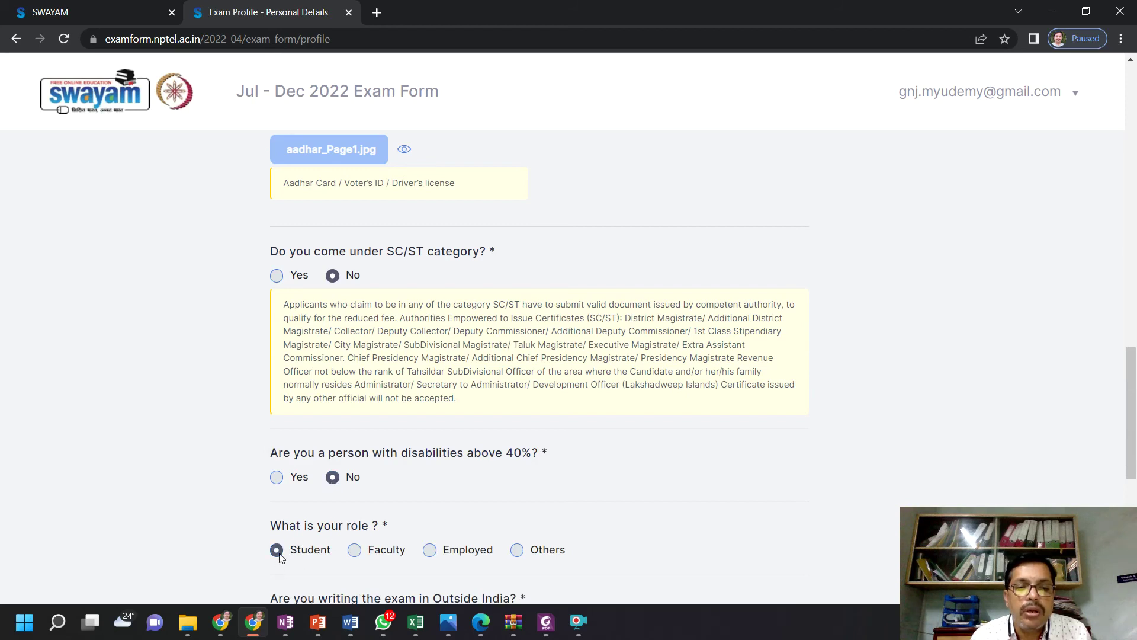
left_click_drag(1133, 432, 1134, 490)
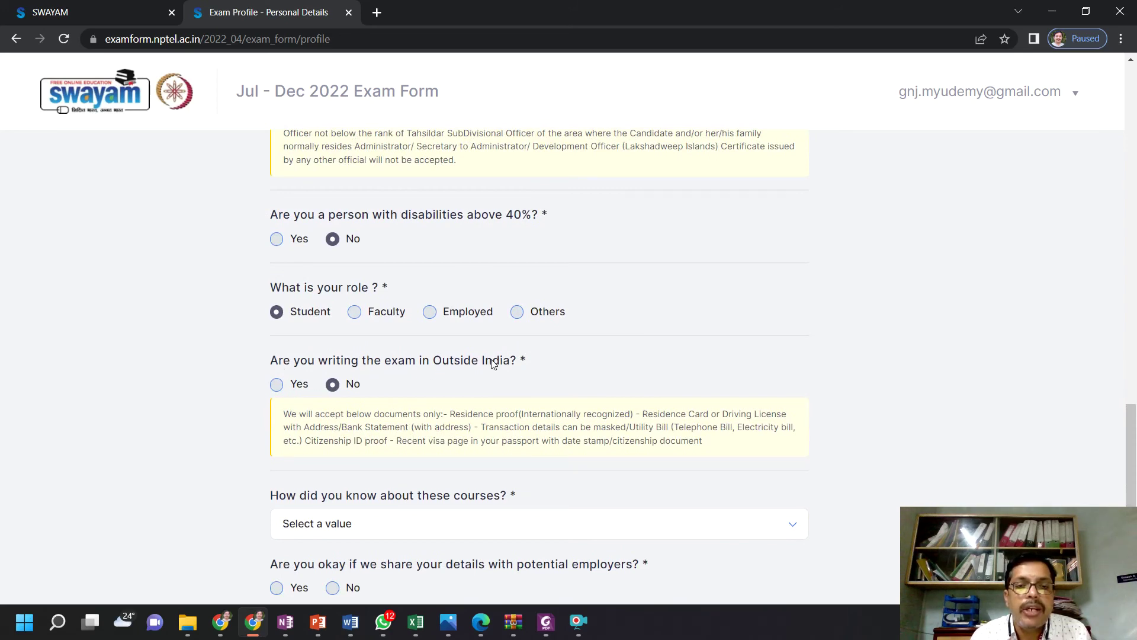
Select NPTEL Localchapter as how you learned about the courses
left_click(390, 533)
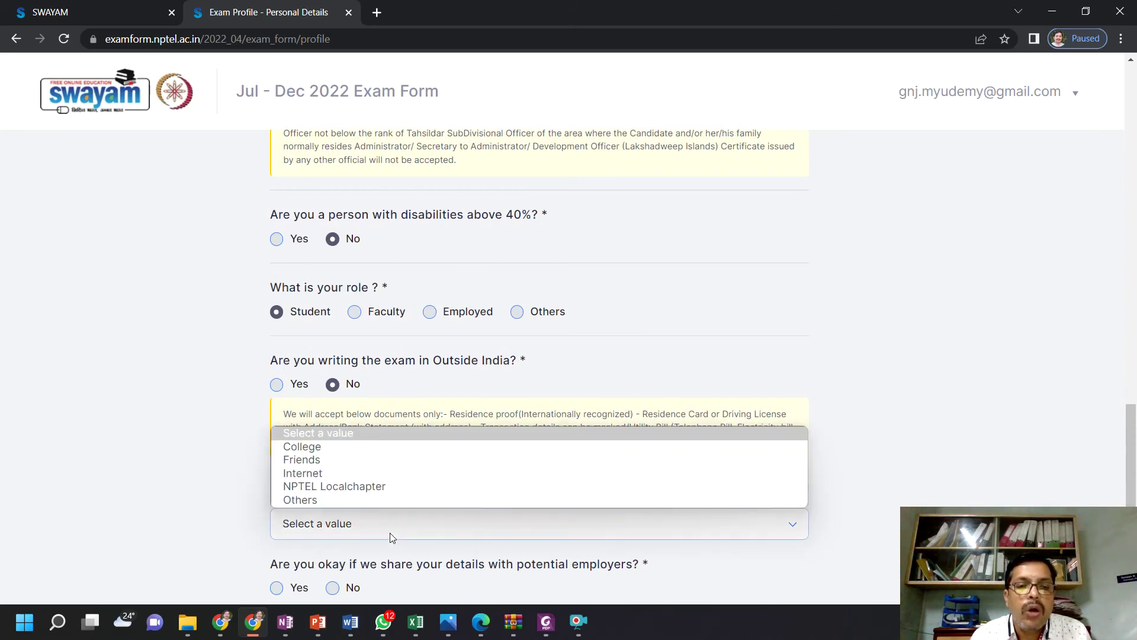
left_click(379, 488)
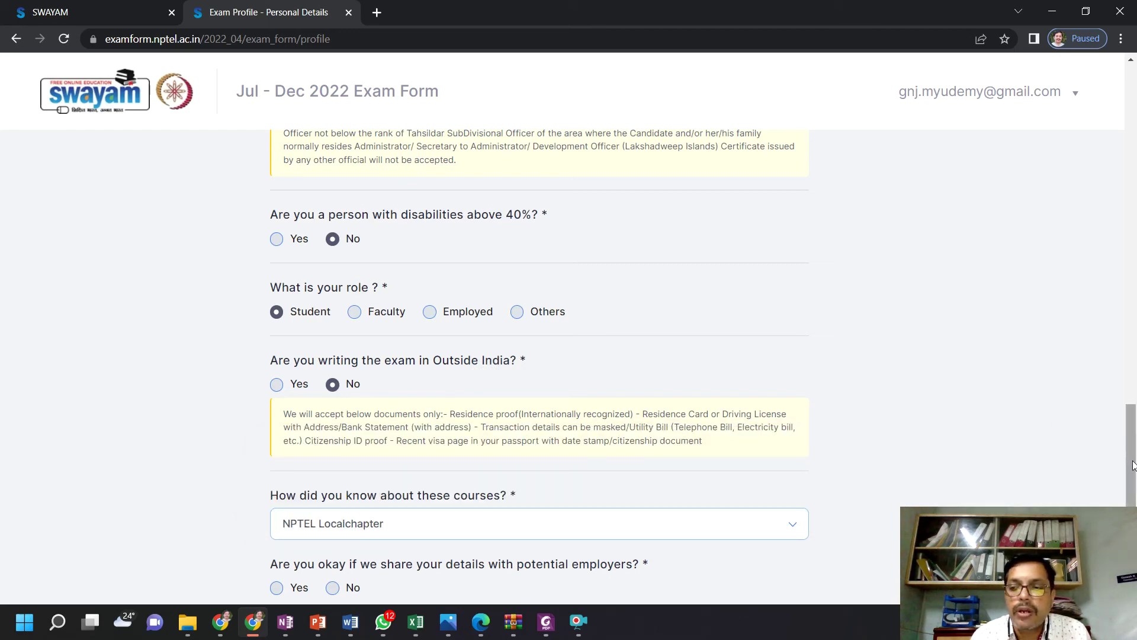
scroll(1133, 464, "down", 3)
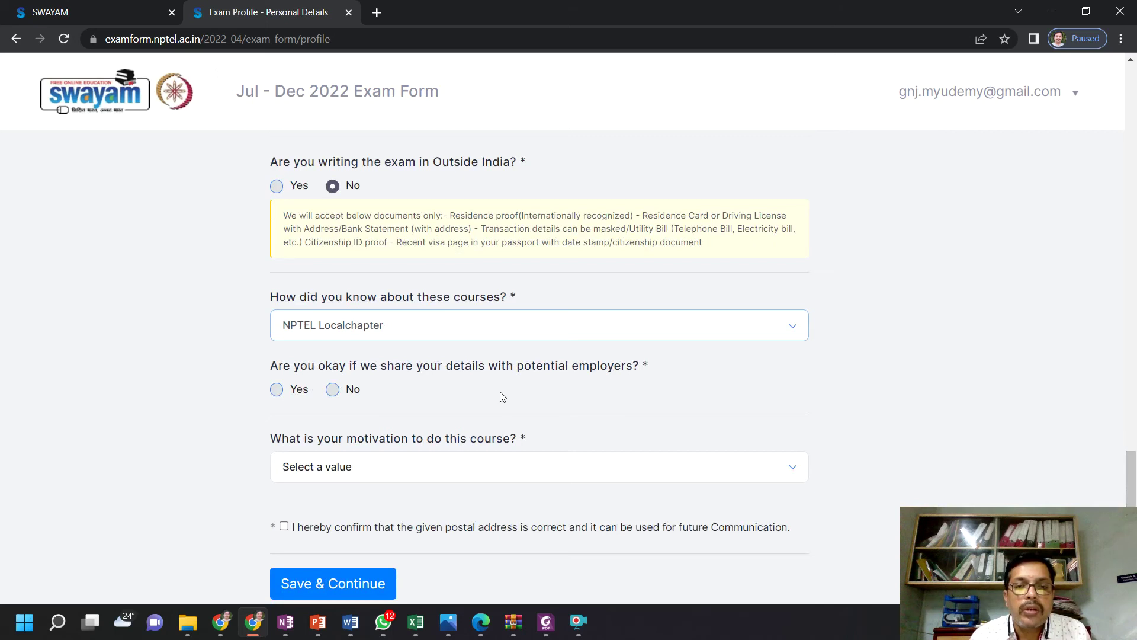
Agree to employer sharing, choose updating knowledge as motivation, confirm the address and save
left_click(277, 390)
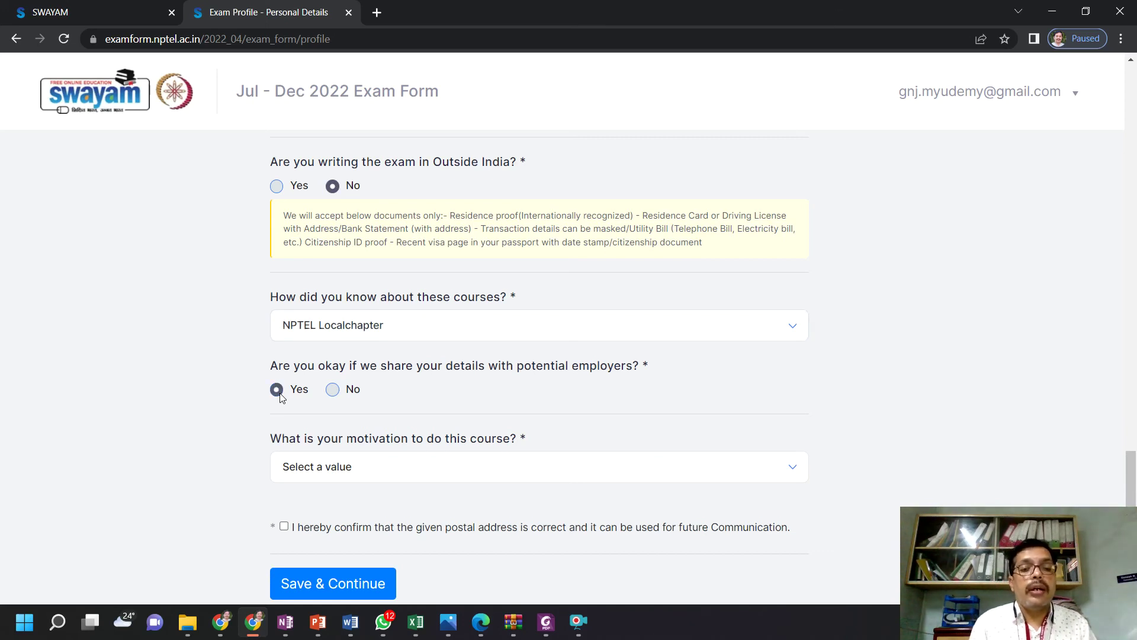
left_click(341, 469)
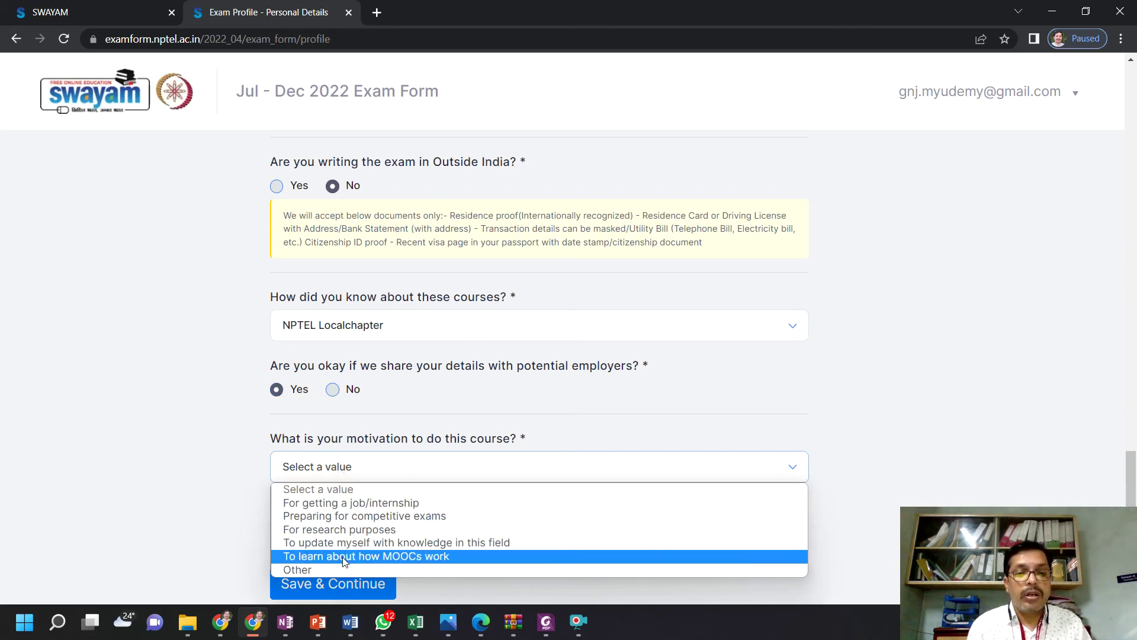
left_click(348, 543)
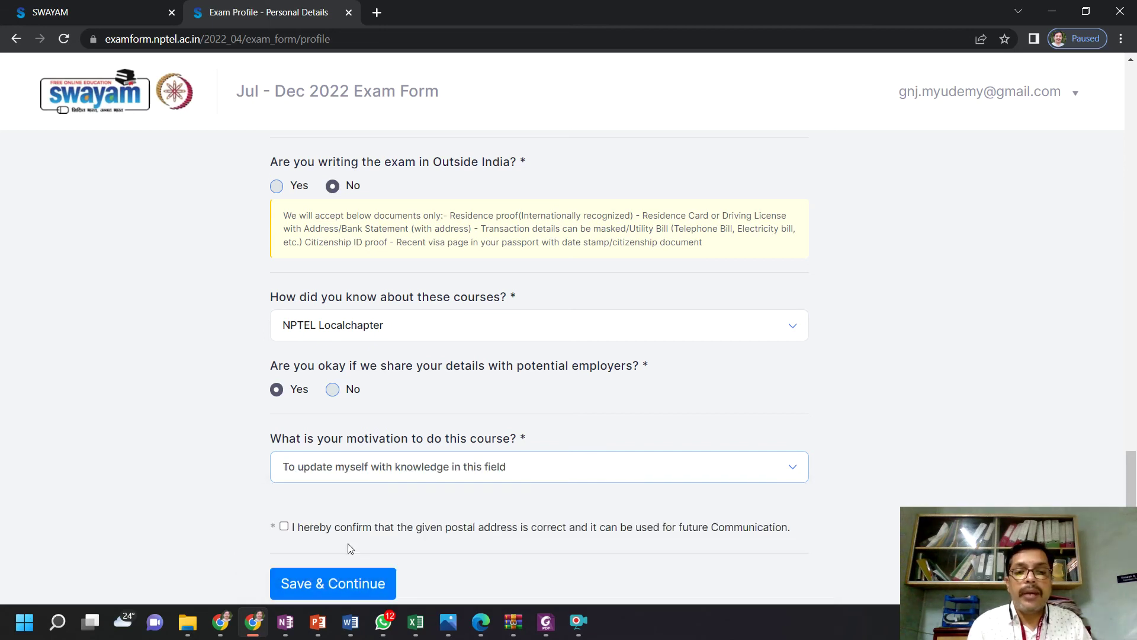
left_click(285, 527)
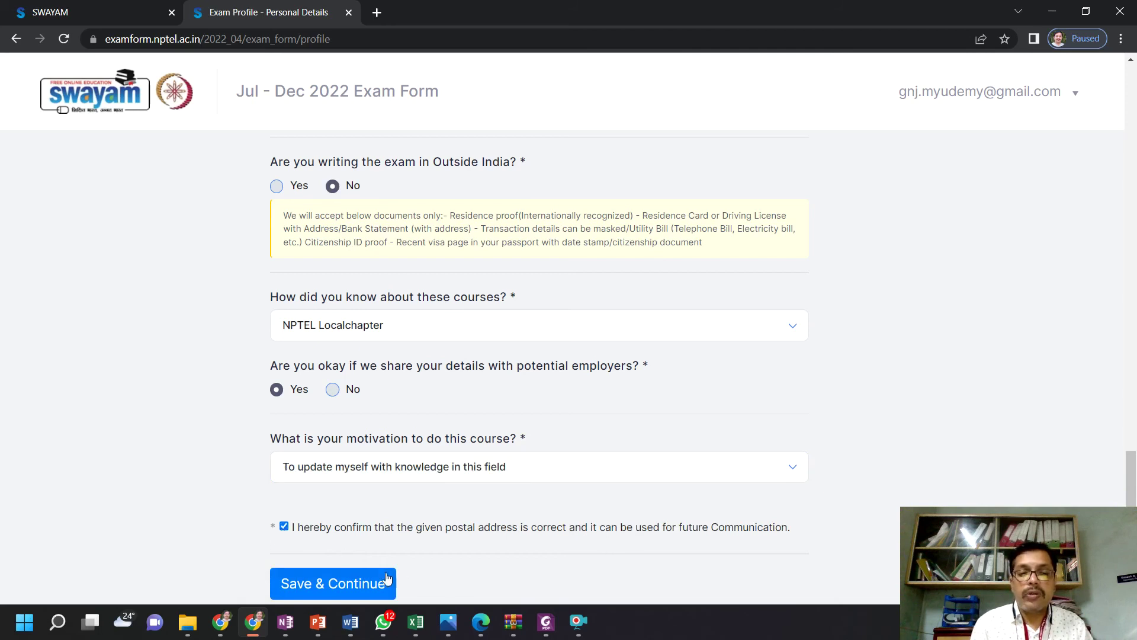
left_click(351, 584)
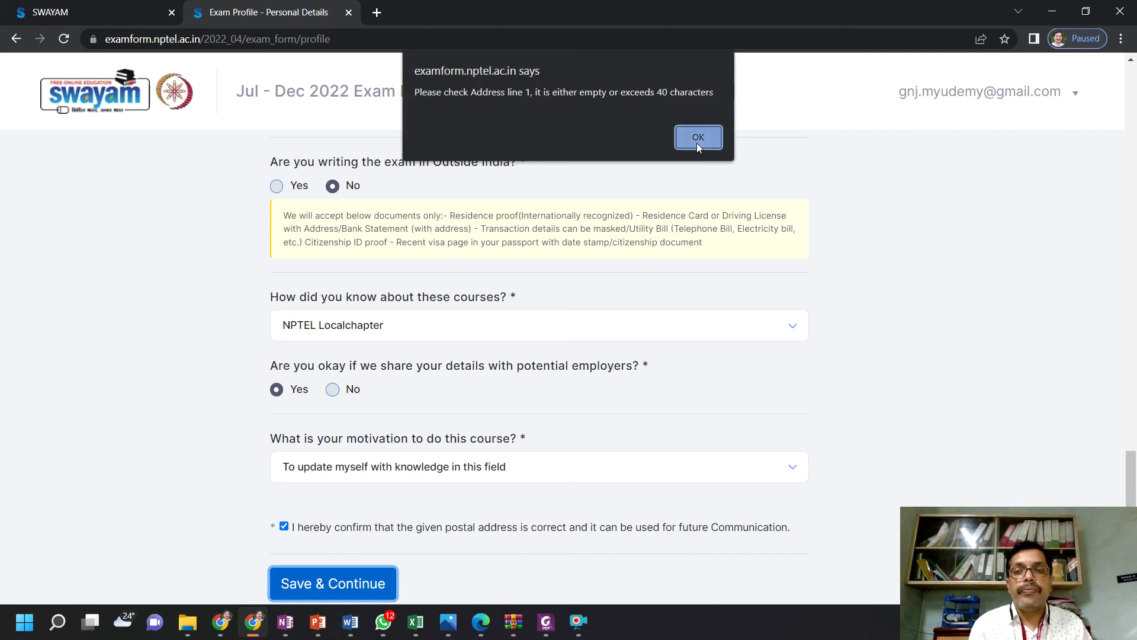
Move Address Line 1's last word into Address Line 2 with a comma, then save
left_click(698, 137)
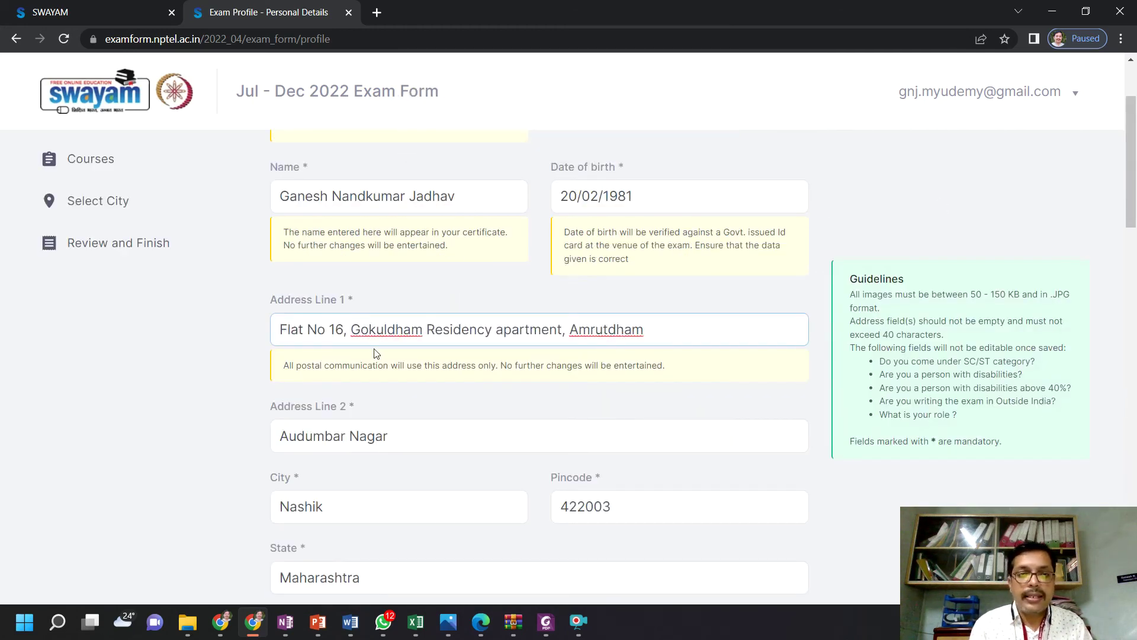
left_click_drag(566, 329, 731, 330)
key("ctrl+c")
key("BackSpace")
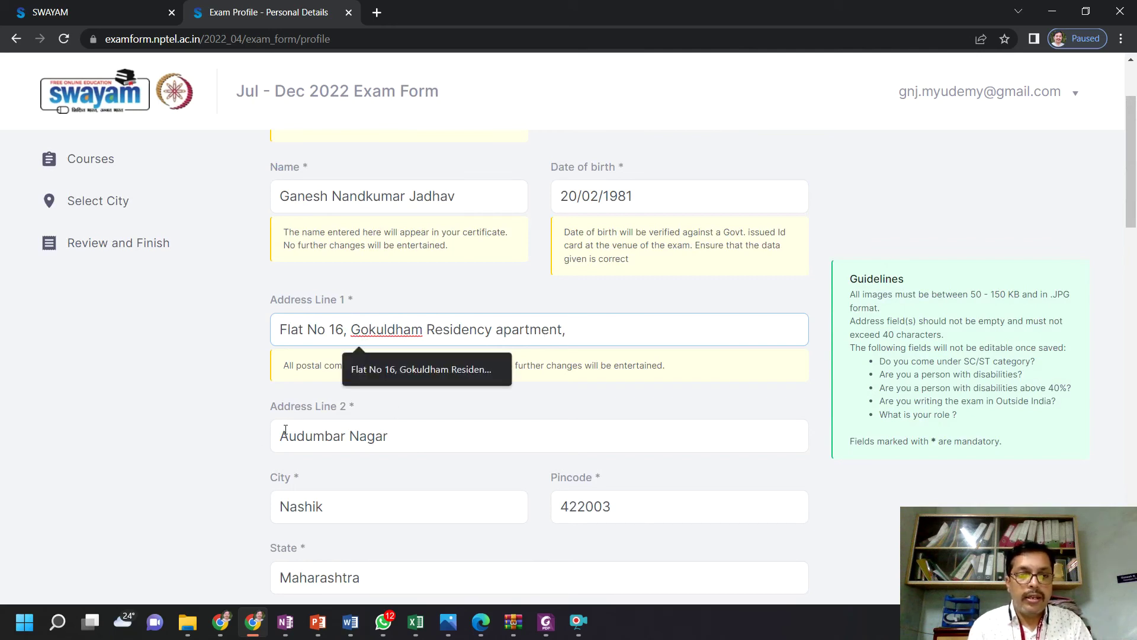
left_click(285, 430)
key("ctrl+v")
type(",")
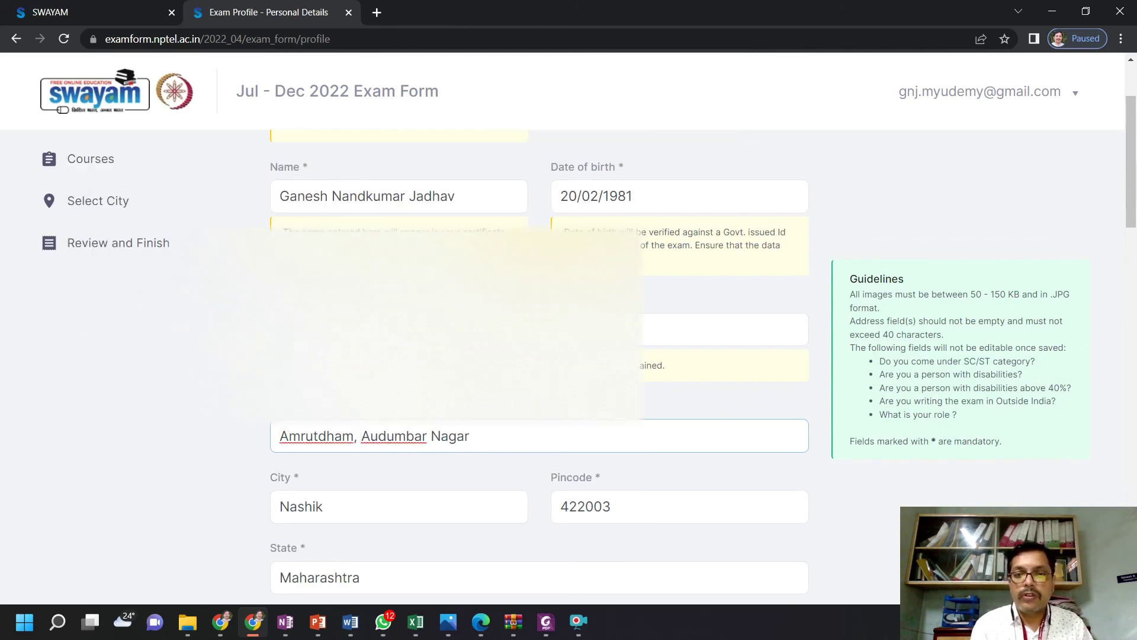
left_click(539, 329)
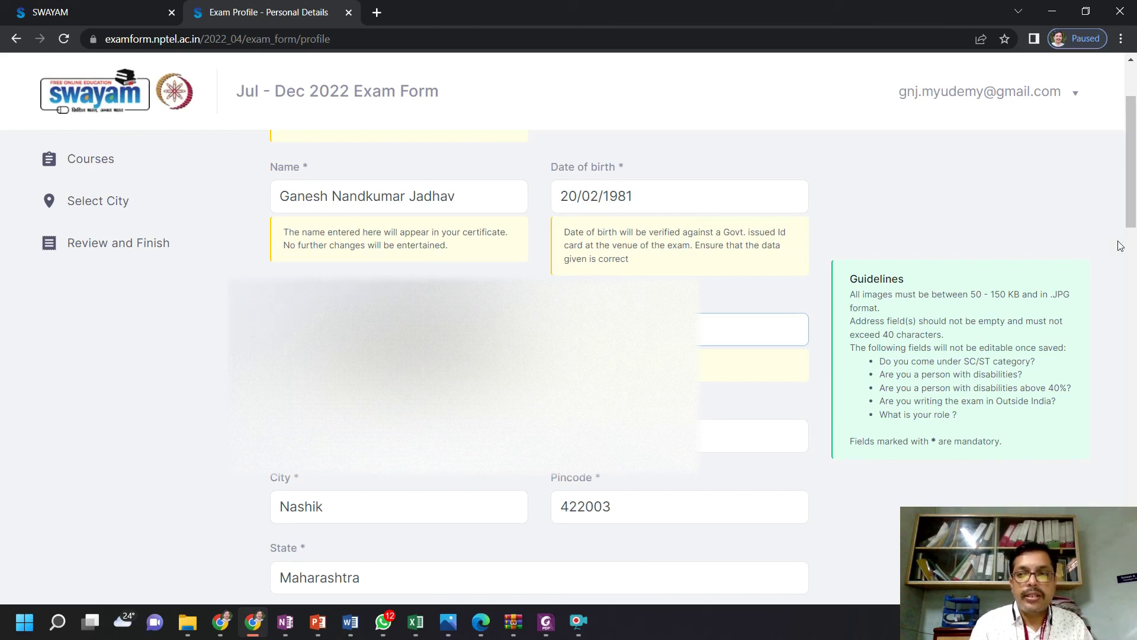
left_click_drag(1132, 195, 1134, 555)
left_click(314, 559)
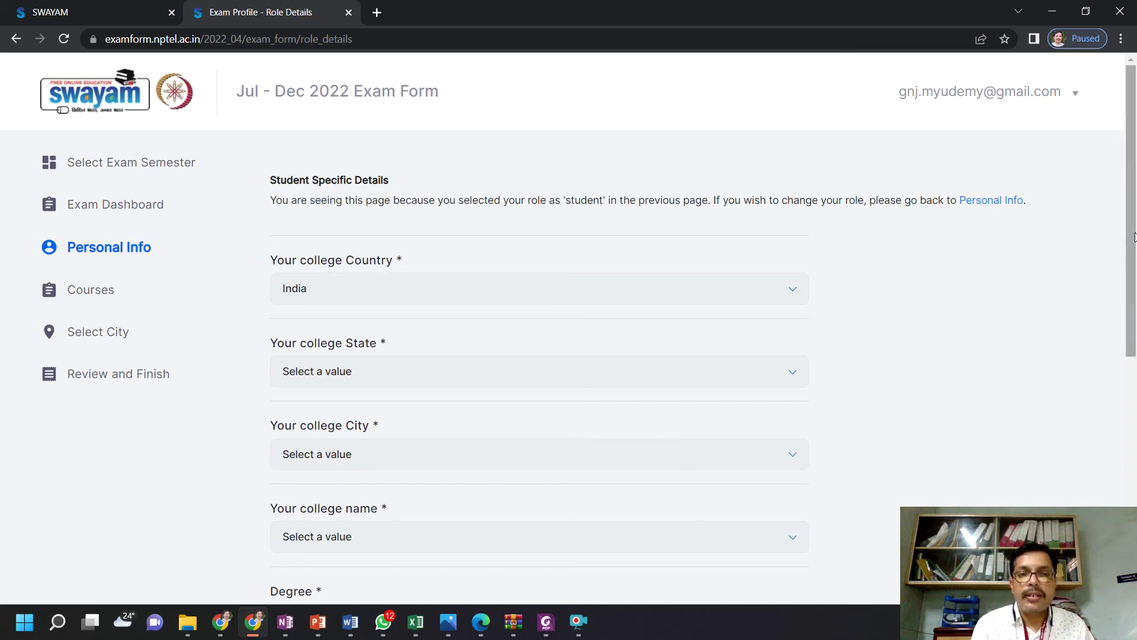
Set the college state to Maharashtra and the city to Nashik
left_click(562, 376)
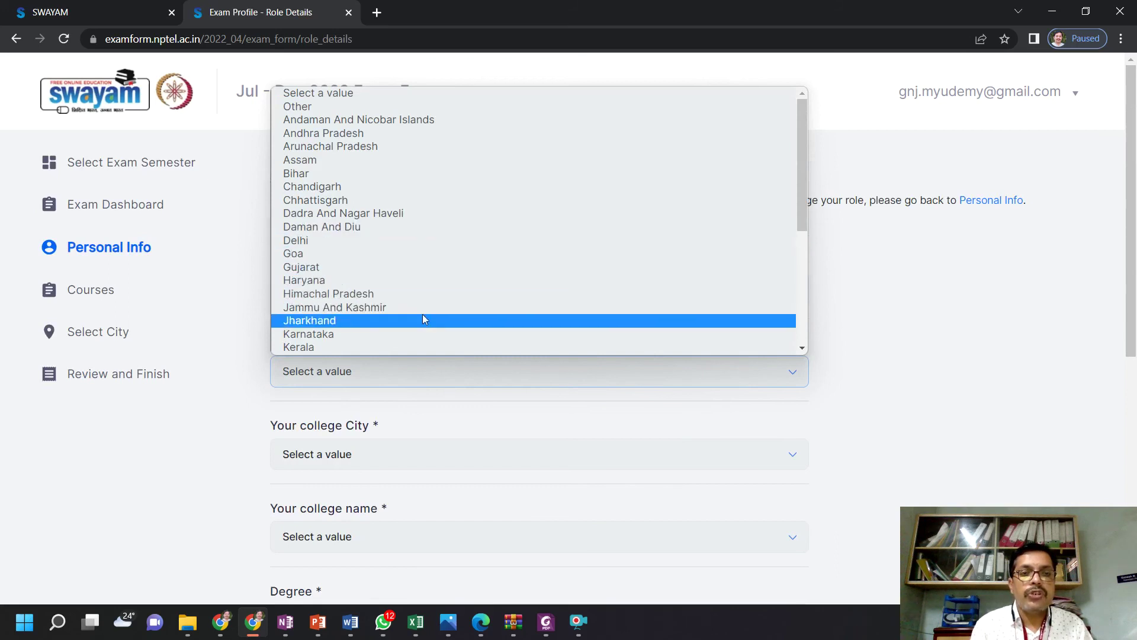
key("Down")
key("Down")
key("Down")
key("Down")
key("Down")
key("Down")
key("Down")
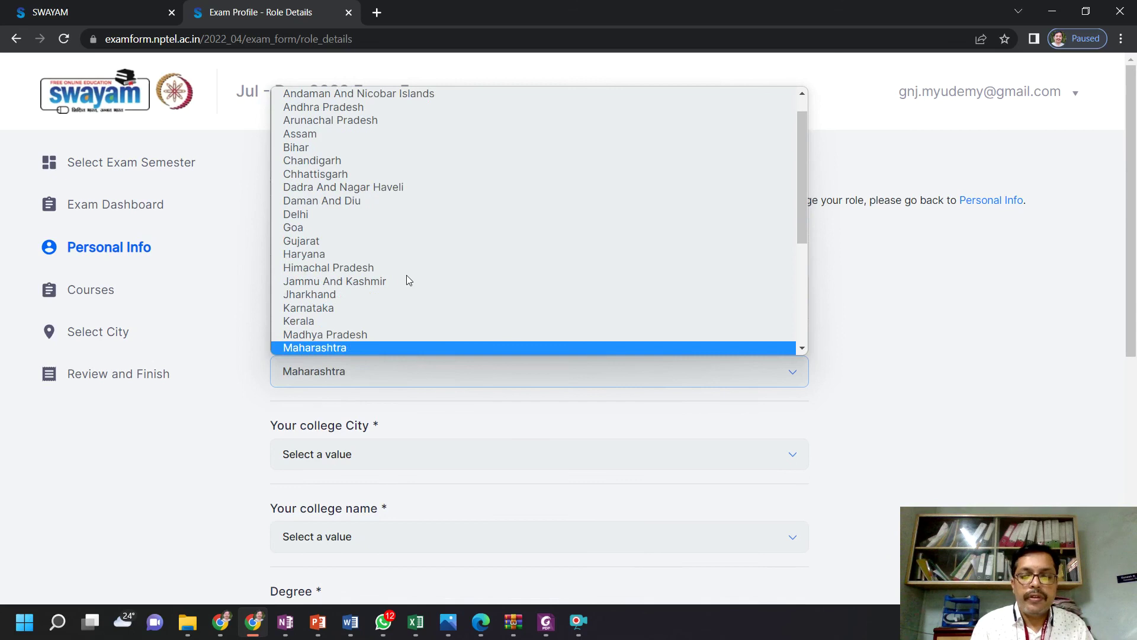
key("Return")
left_click(377, 456)
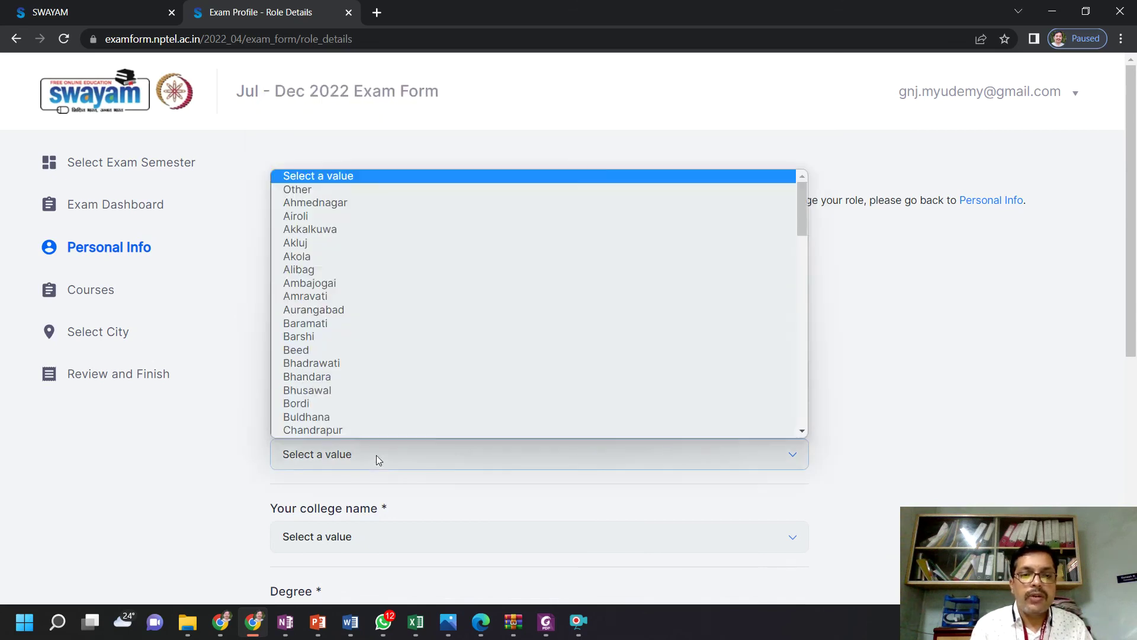
key("n")
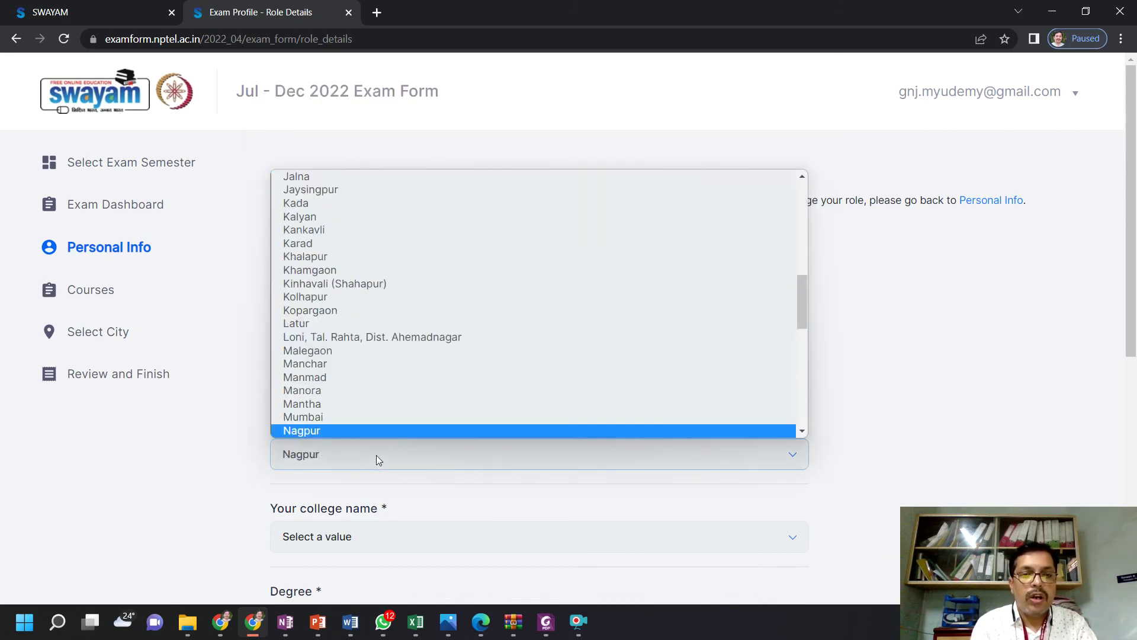
key("Down")
key("Down")
key("Down")
key("Down")
key("Down")
key("Down")
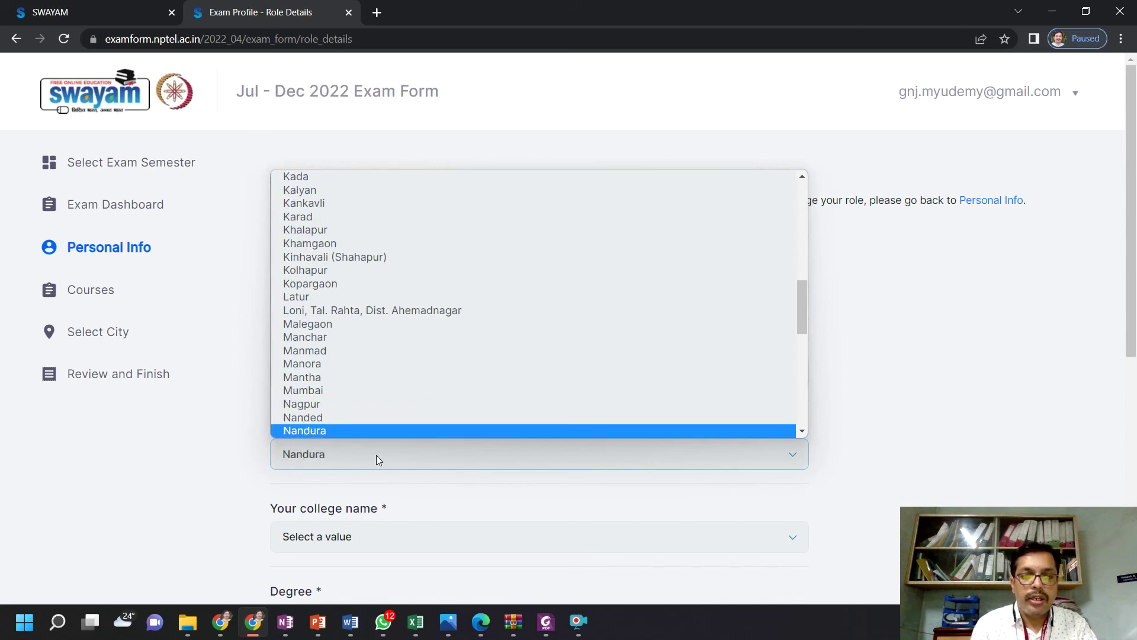
key("Up")
key("Up")
key("Return")
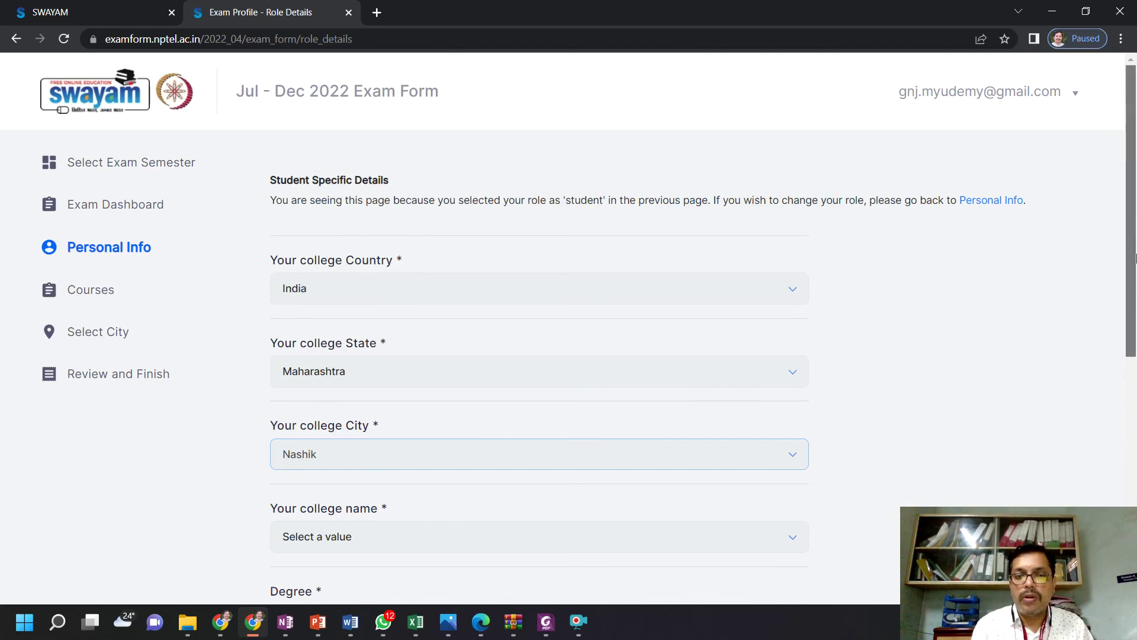
scroll(496, 374, "down", 3)
Choose K. K. Wagh college, BE degree, Electrical Engineering department and 4th Year
left_click(452, 326)
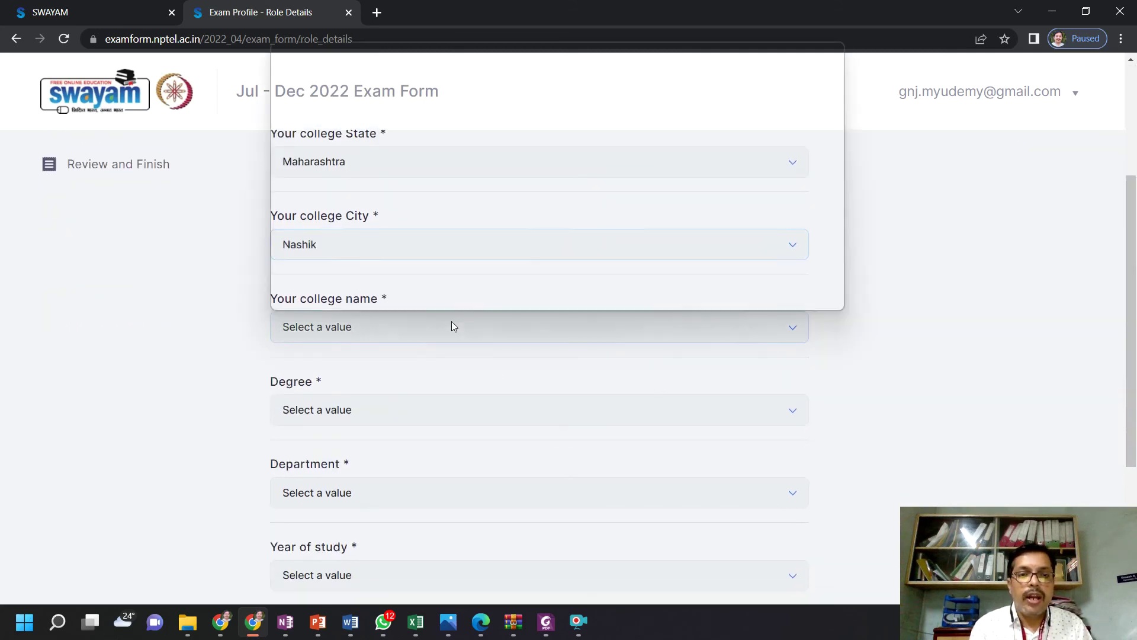
scroll(517, 193, "down", 1)
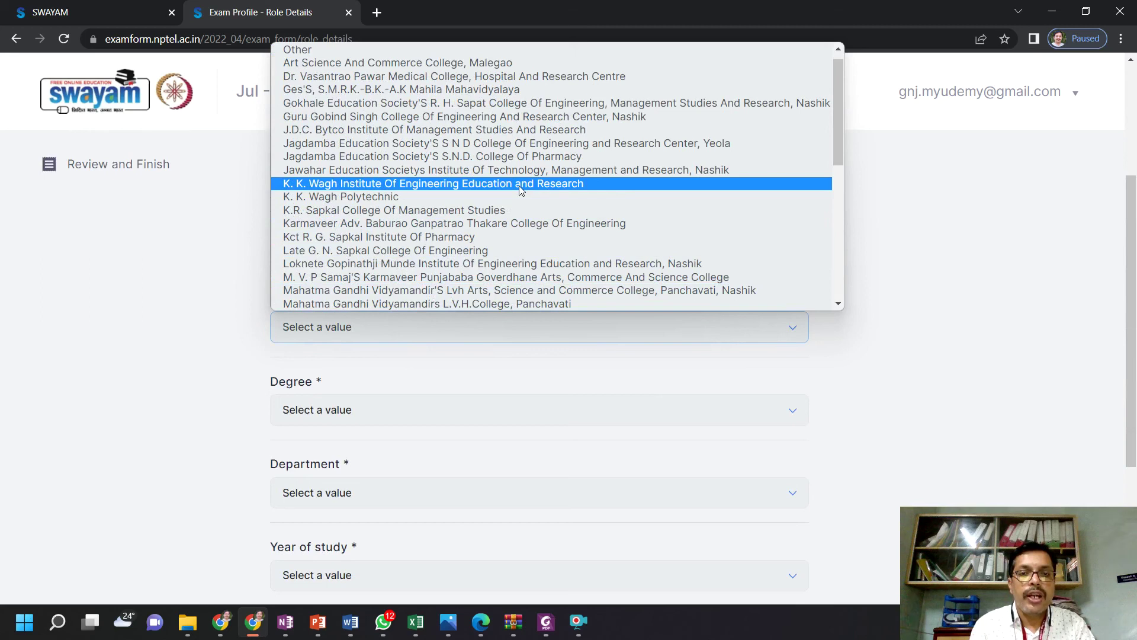
left_click(518, 186)
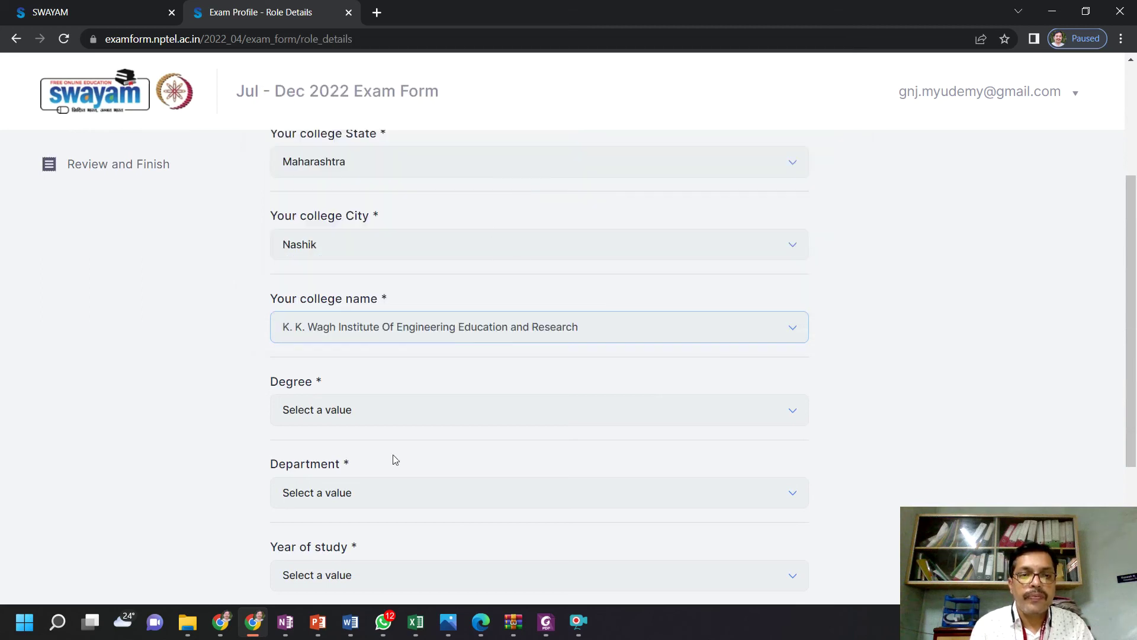
left_click(392, 405)
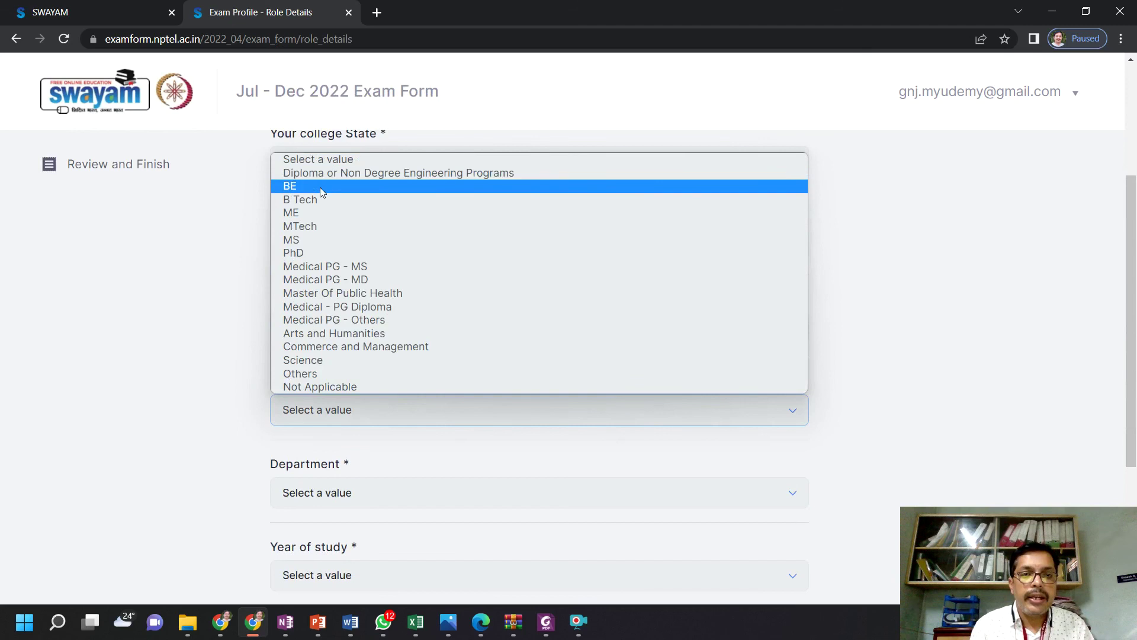
left_click(319, 187)
left_click(323, 493)
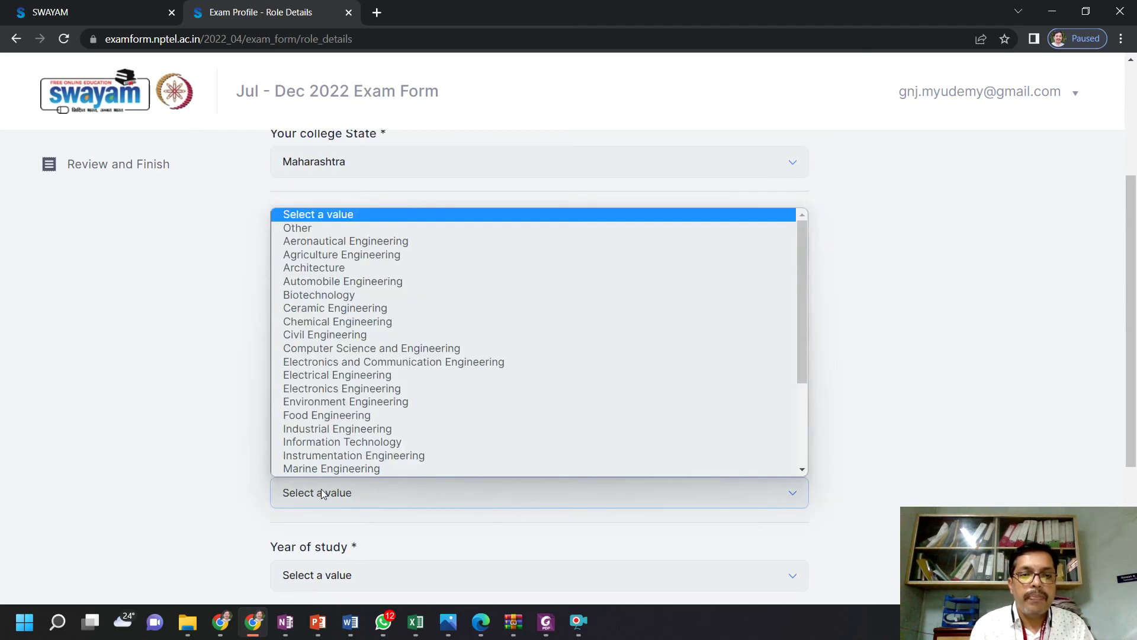
scroll(339, 346, "down", 1)
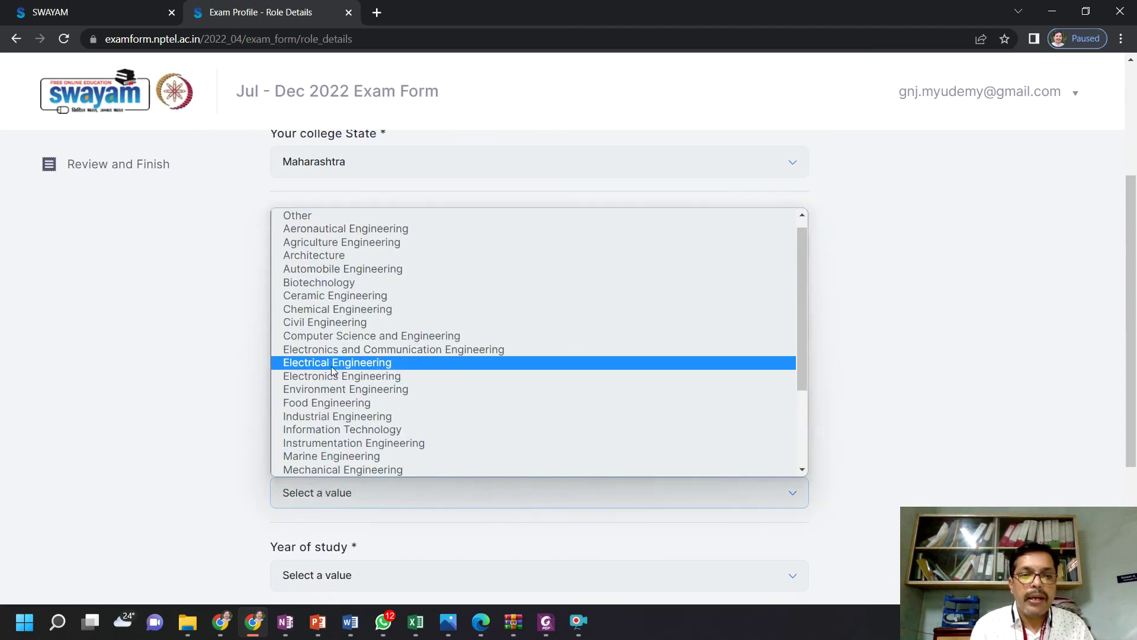
left_click(332, 364)
left_click_drag(1133, 269, 1134, 374)
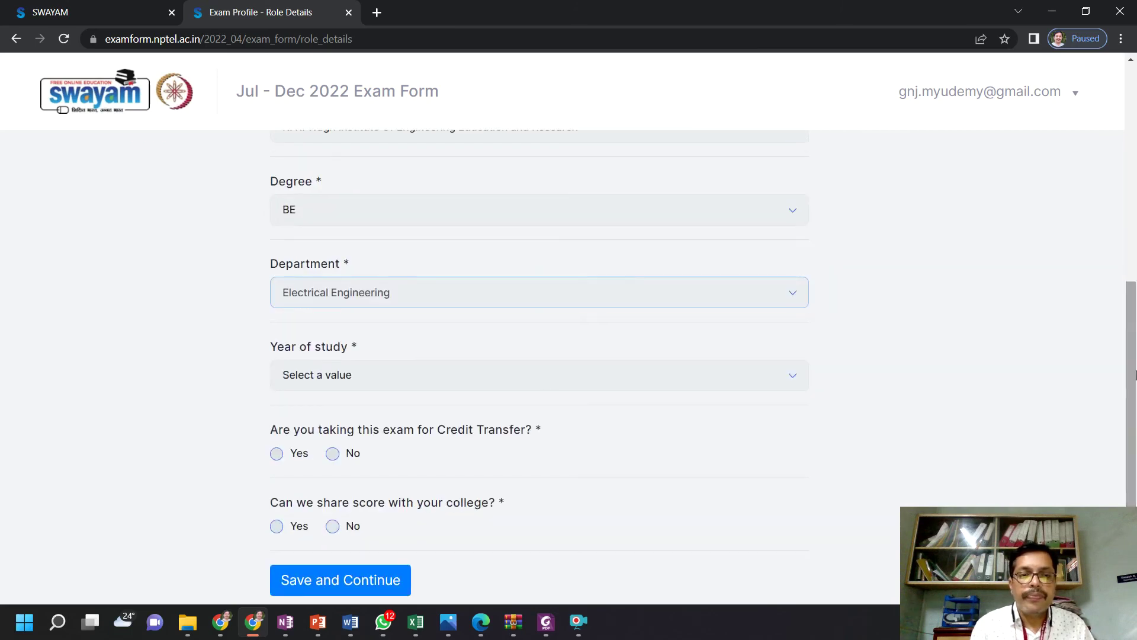
left_click(447, 370)
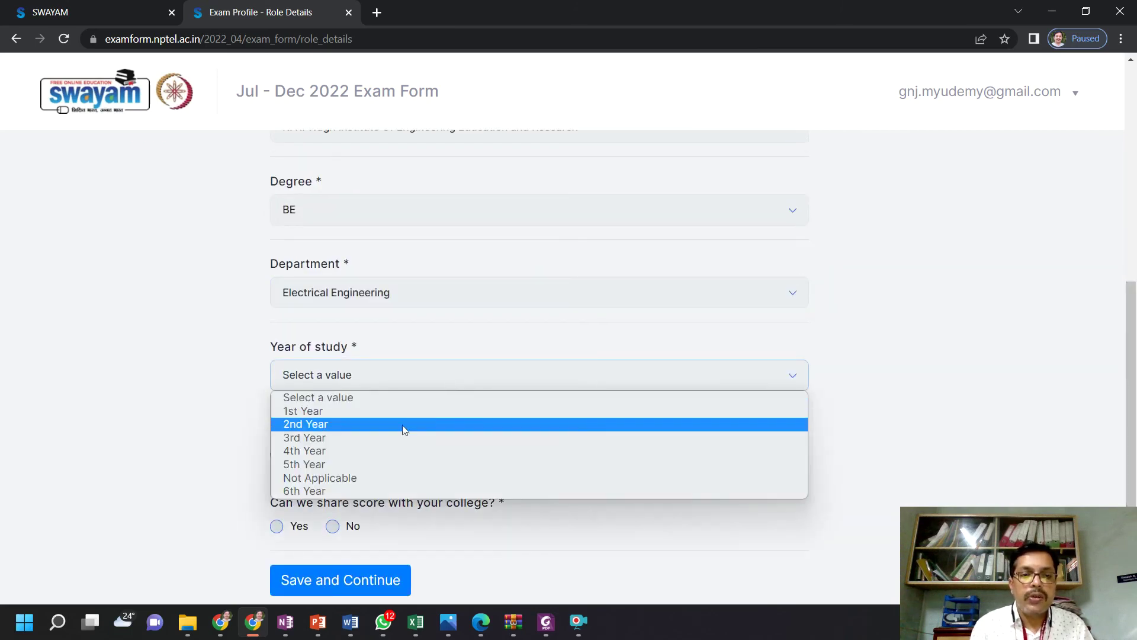
left_click(394, 452)
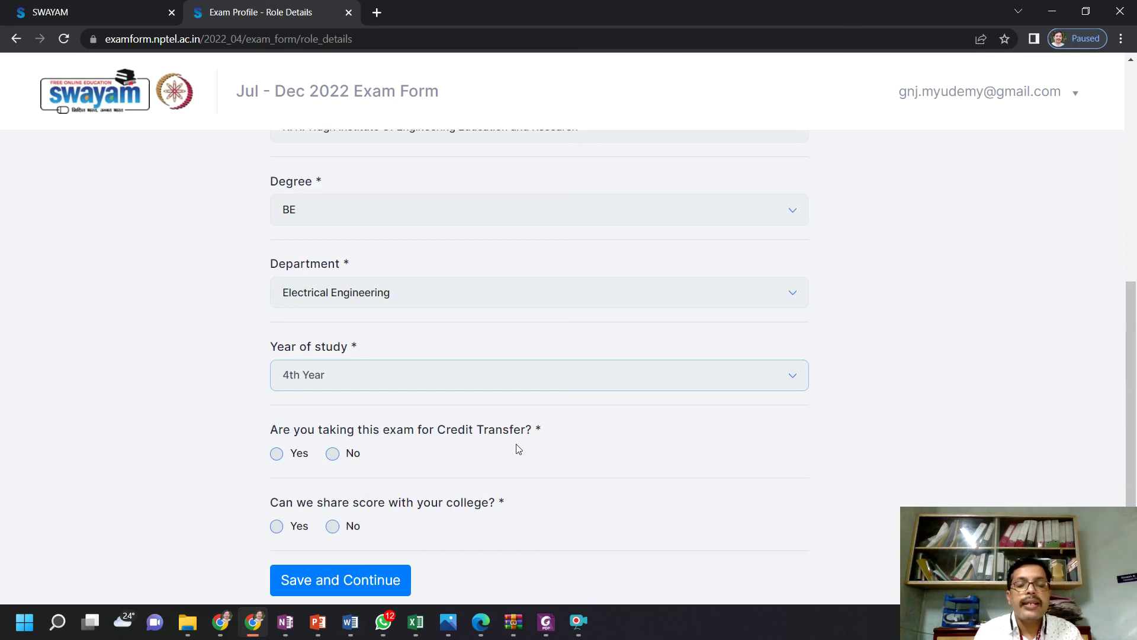
Answer Yes to credit transfer, agree to share details with the SPOC, and save
left_click(277, 454)
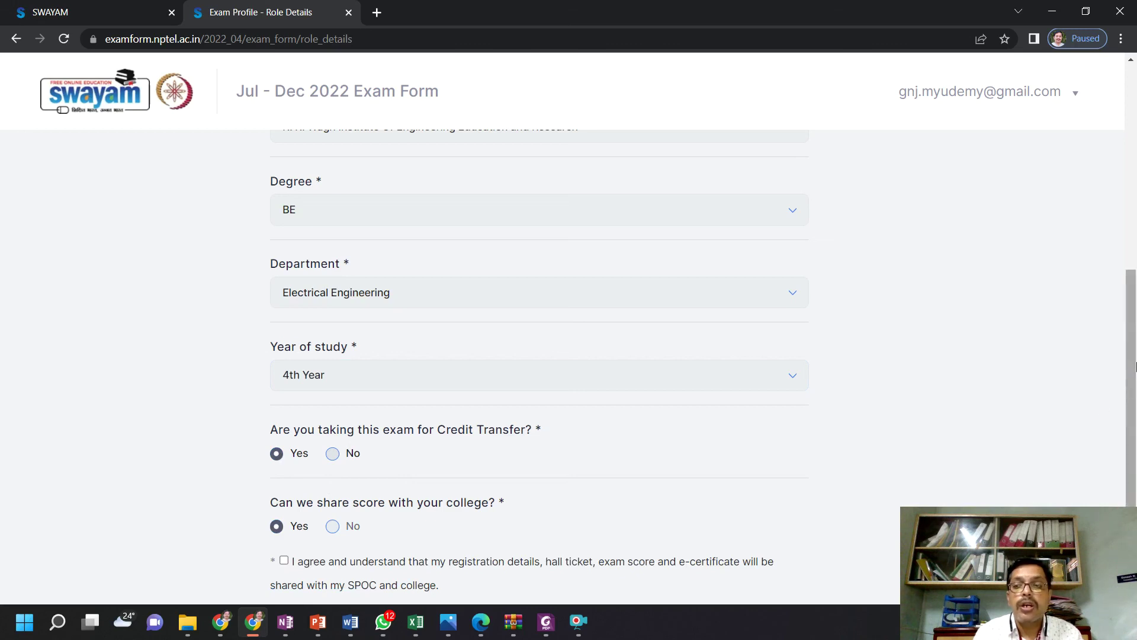
scroll(1113, 431, "down", 2)
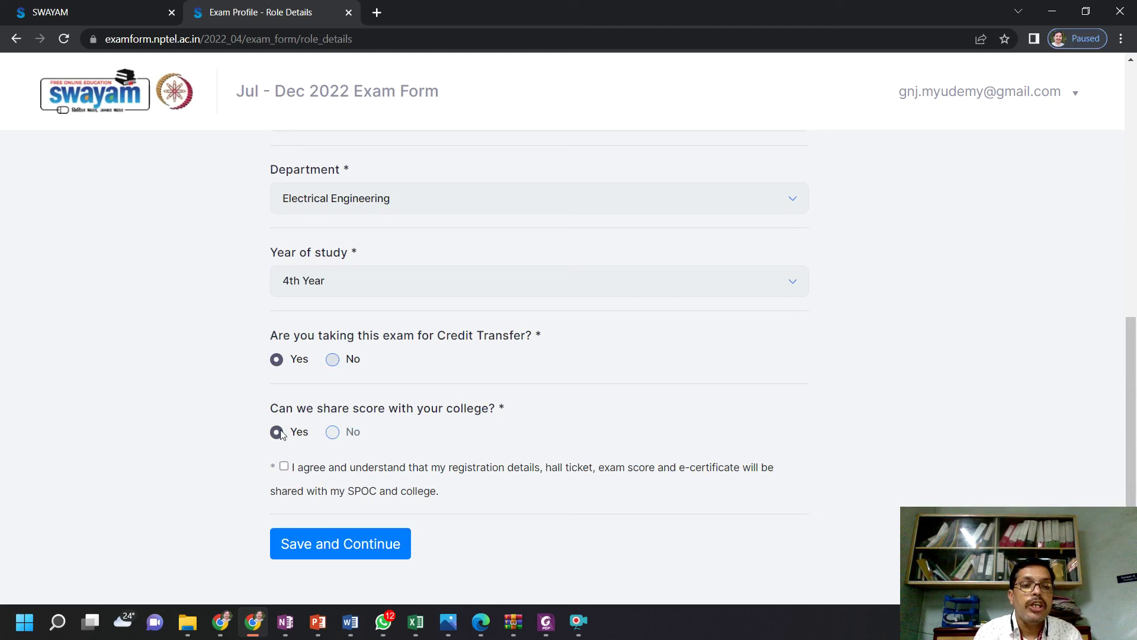
left_click(284, 466)
left_click(298, 556)
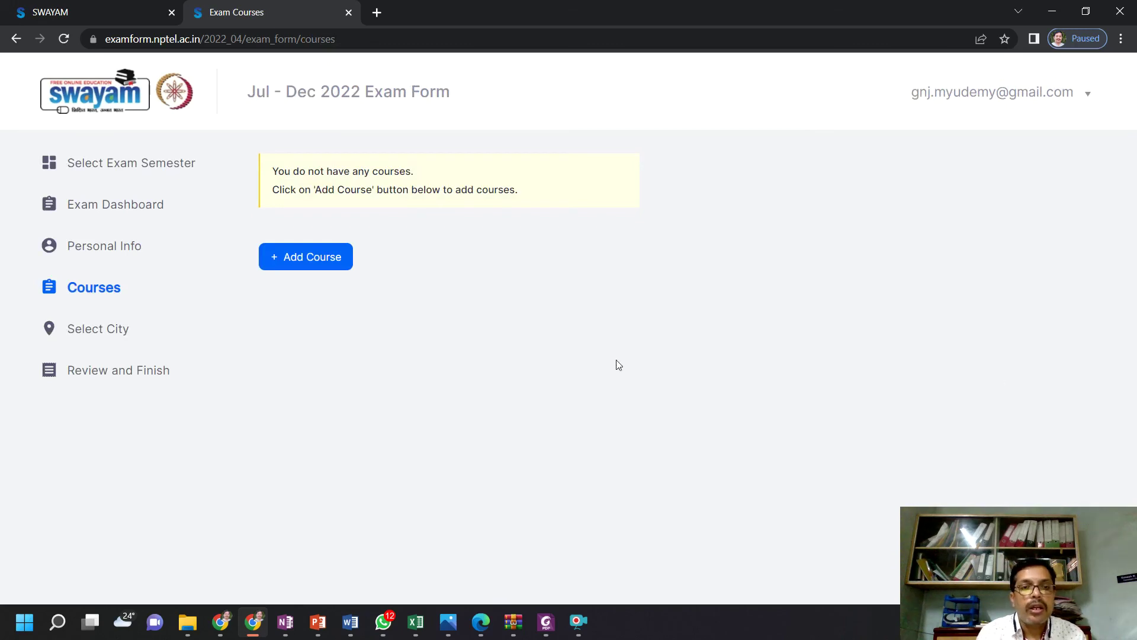
Add Control systems with exam day 2022-10-29, then go to Select Exam Cities
left_click(330, 260)
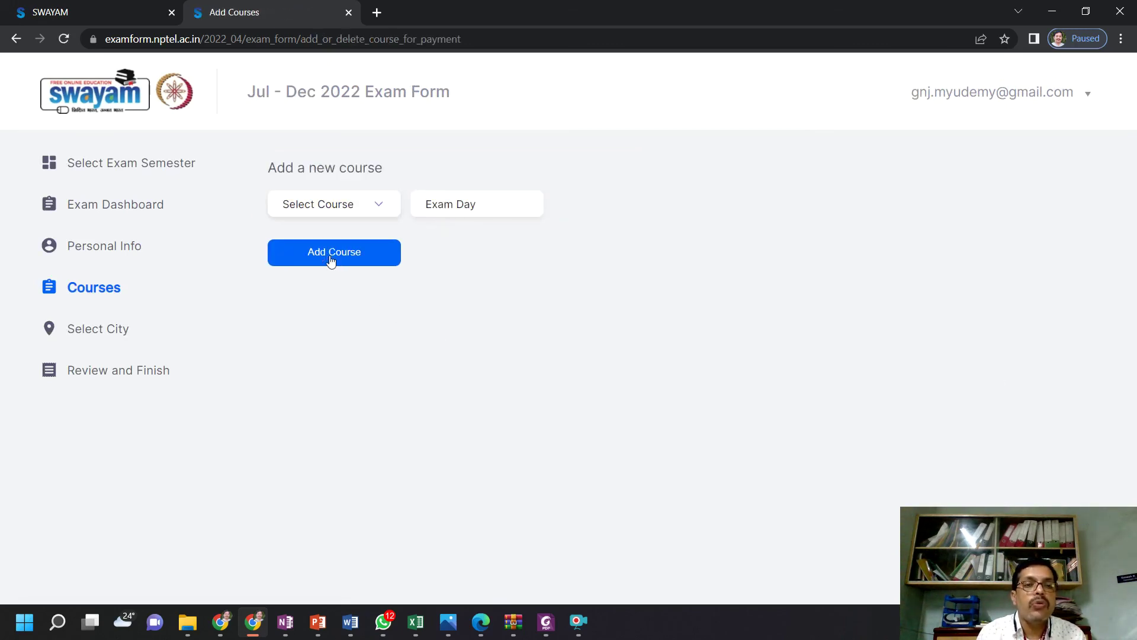
left_click(349, 213)
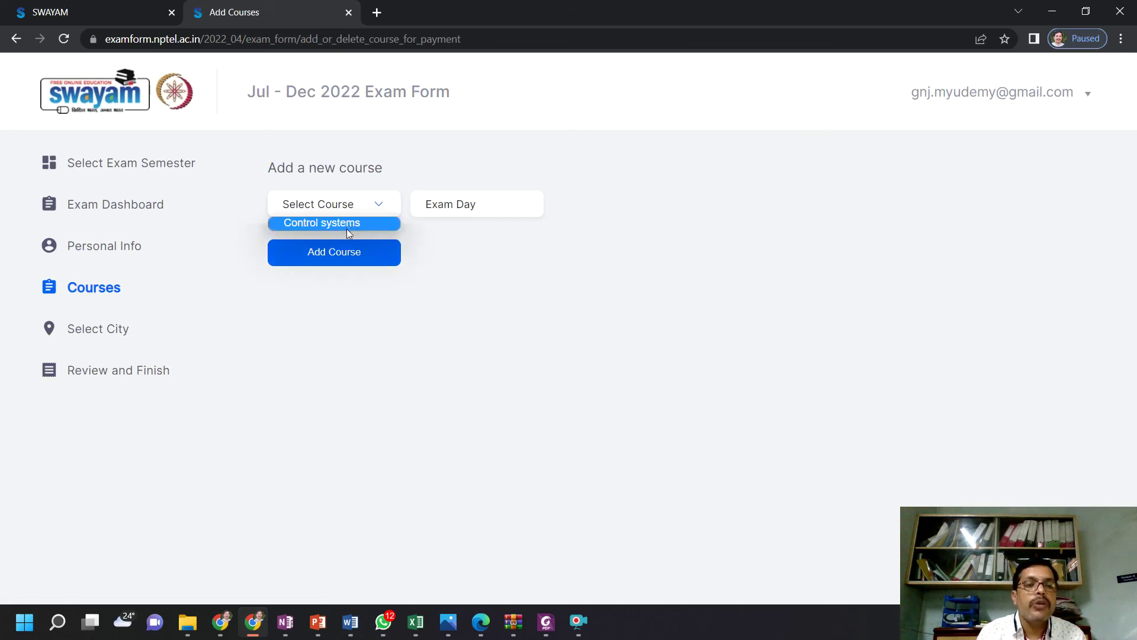
left_click(348, 223)
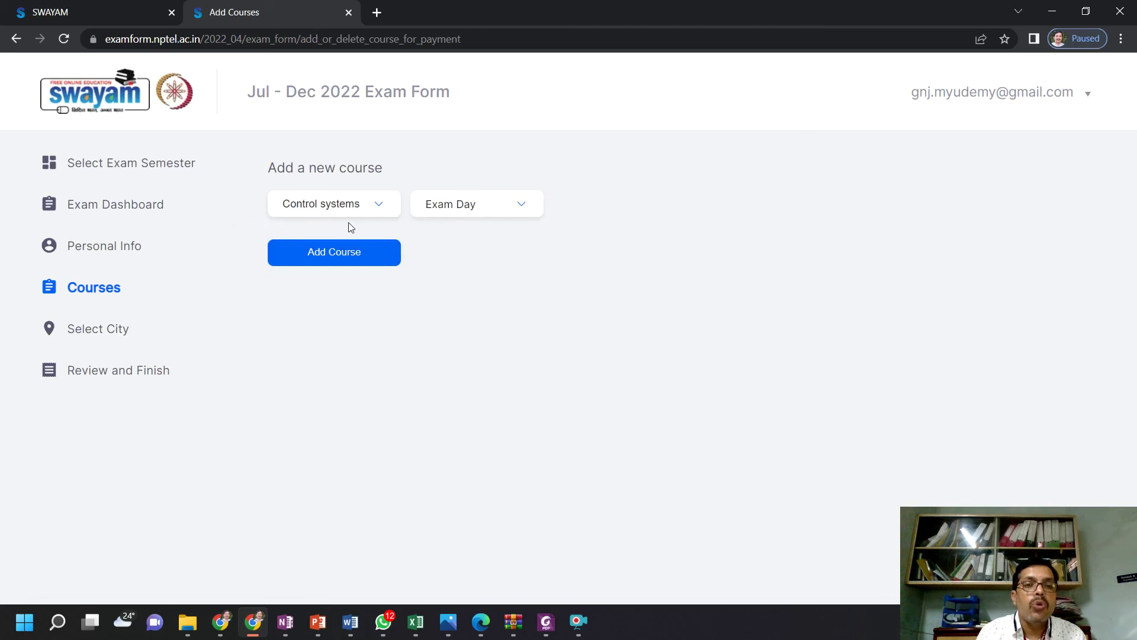
left_click(463, 205)
left_click(463, 225)
left_click(368, 257)
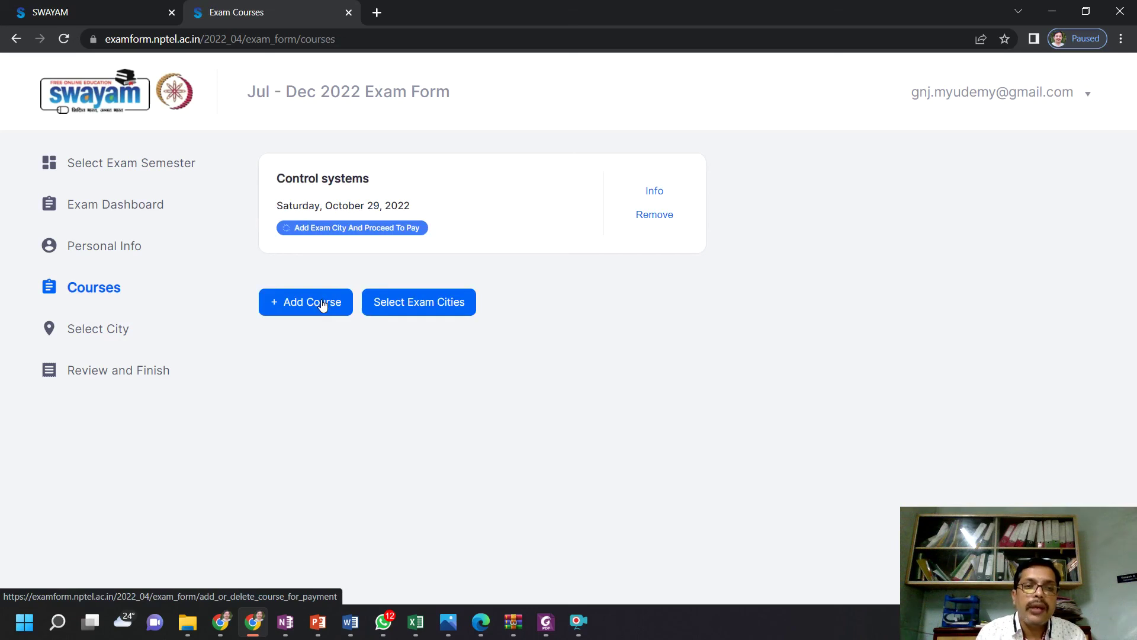
left_click(400, 305)
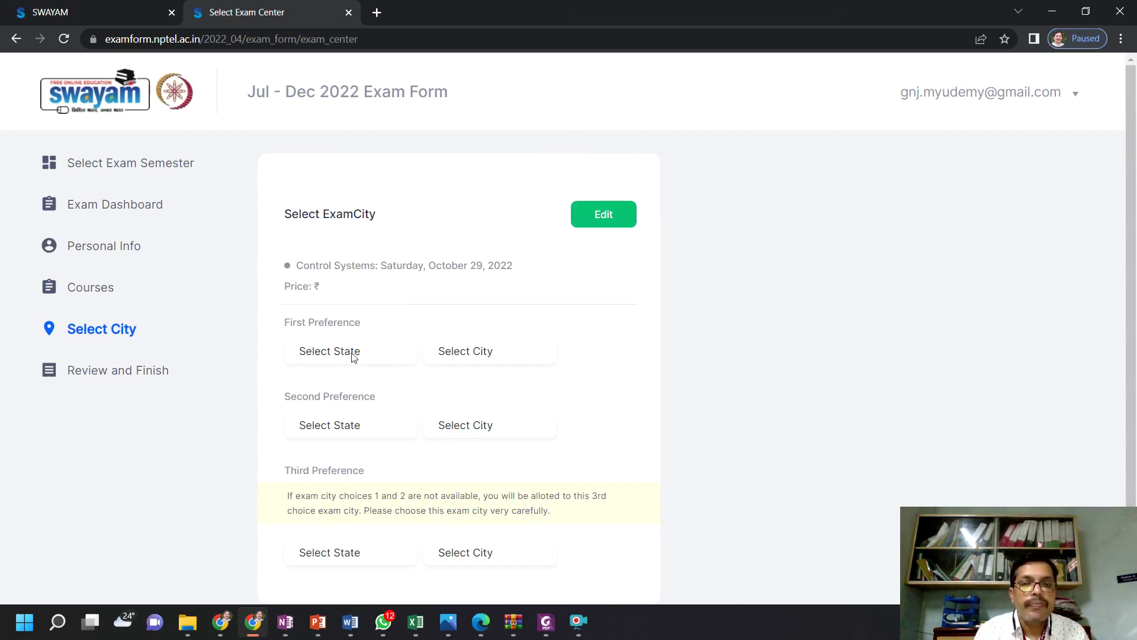
Set the first exam city preference to Maharashtra / Nashik
left_click(604, 217)
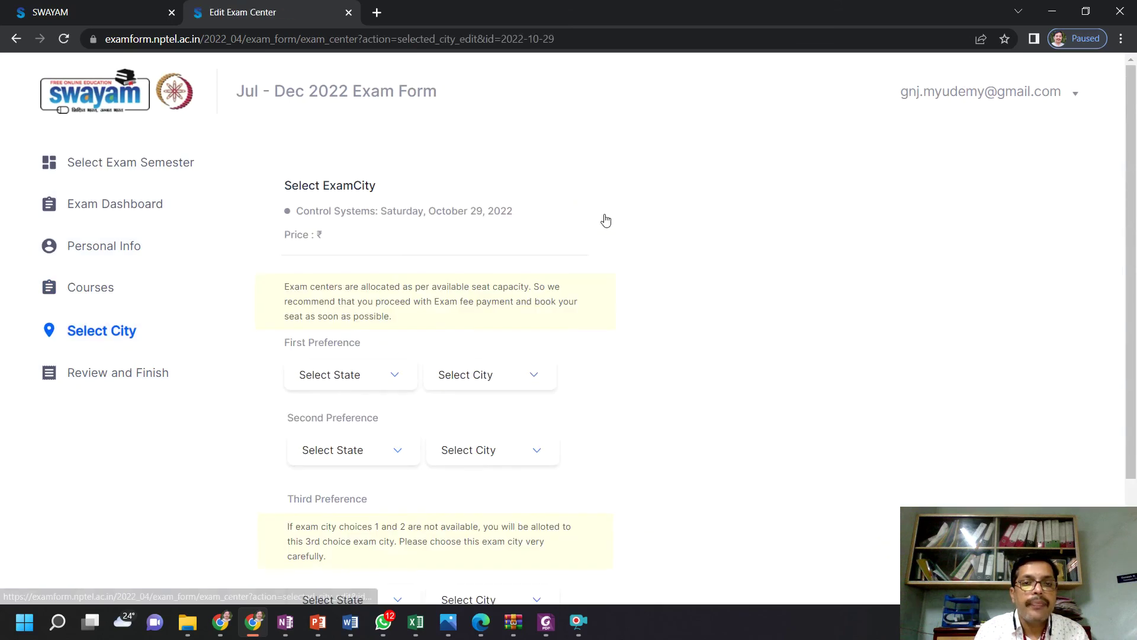
left_click(372, 380)
key("n")
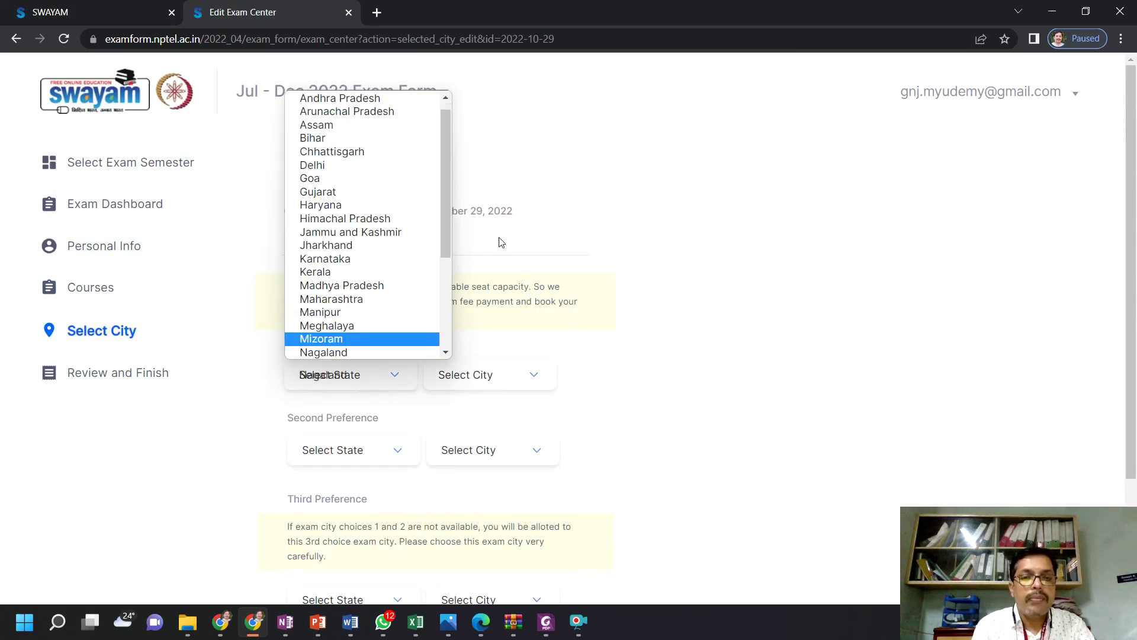
left_click(416, 300)
left_click(457, 379)
key("n")
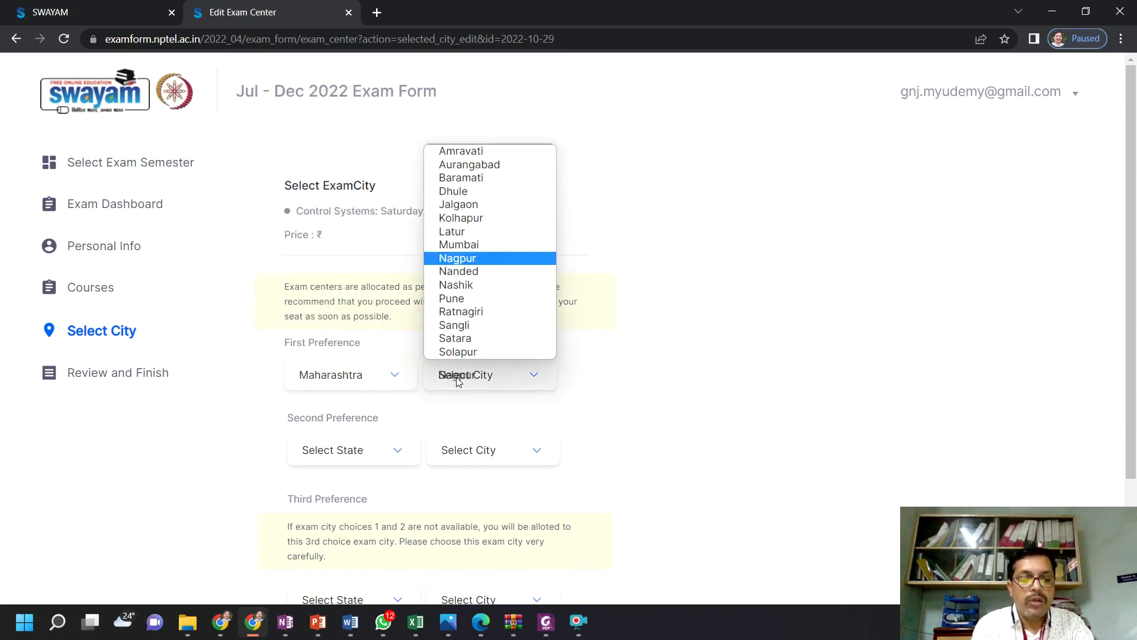
key("a")
key("s")
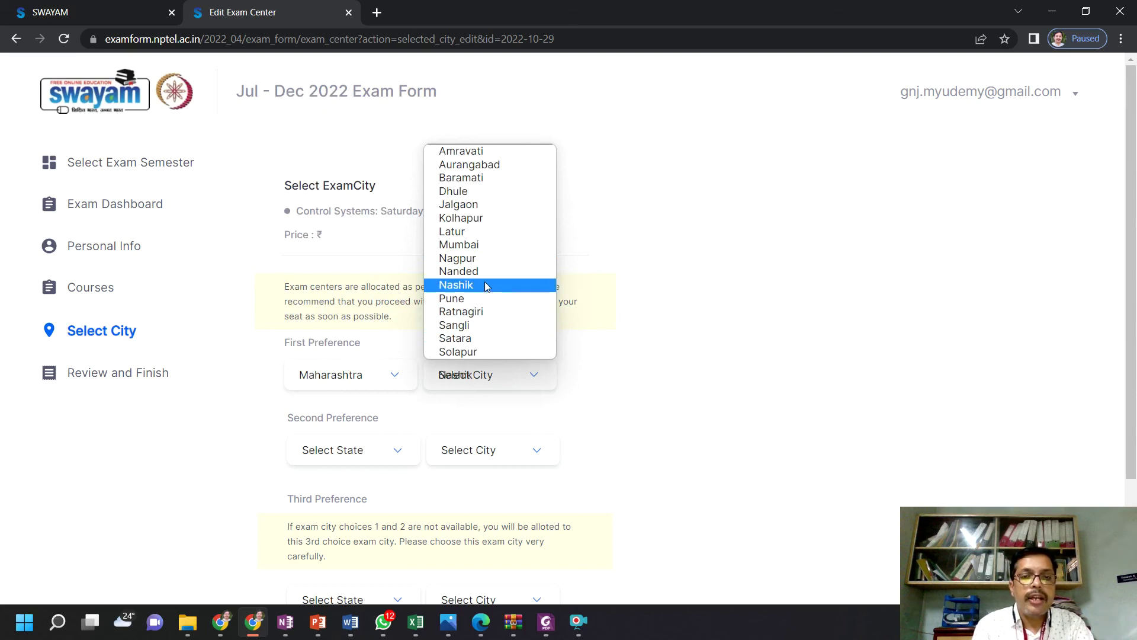
left_click(486, 286)
Set Maharashtra / Pune second and Maharashtra / Aurangabad third, then save the preferences
left_click(380, 461)
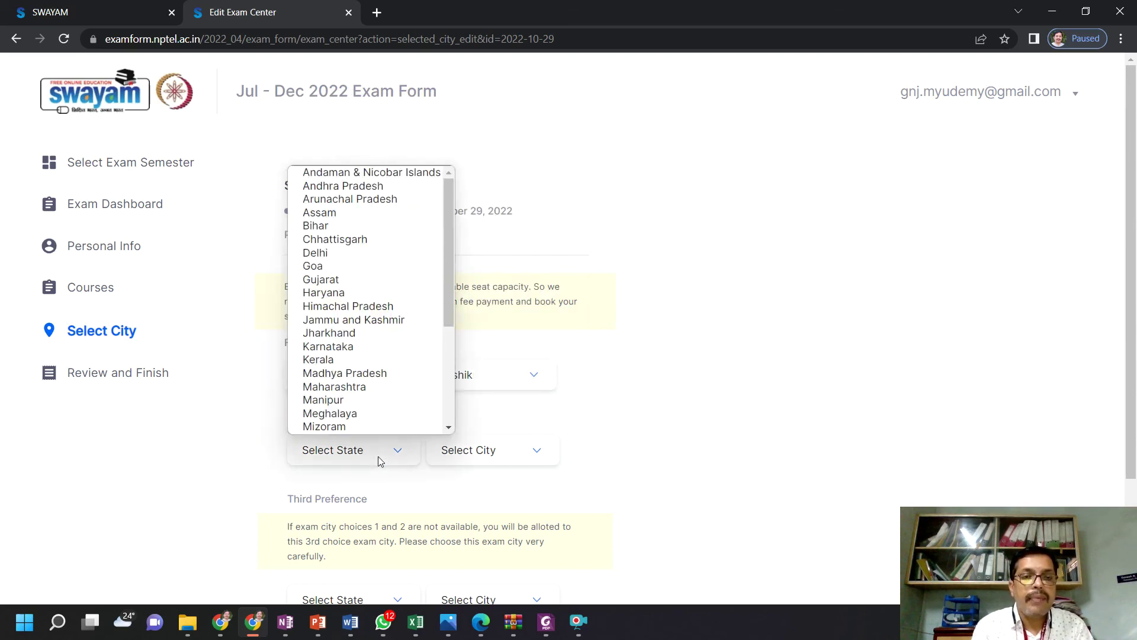
key("p")
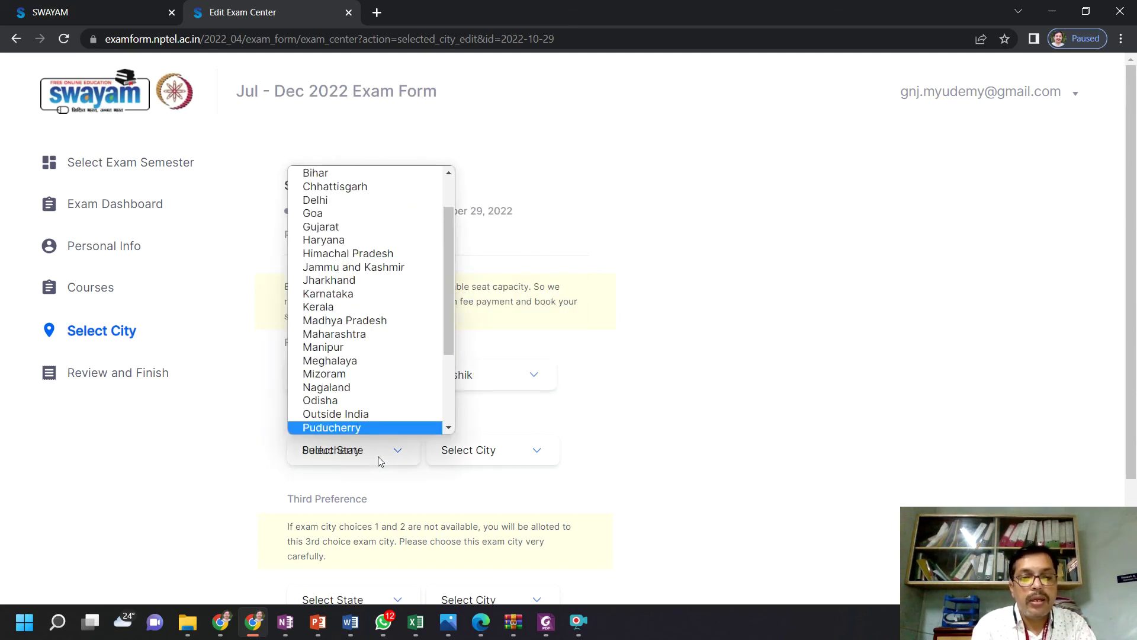
left_click(379, 335)
left_click(485, 443)
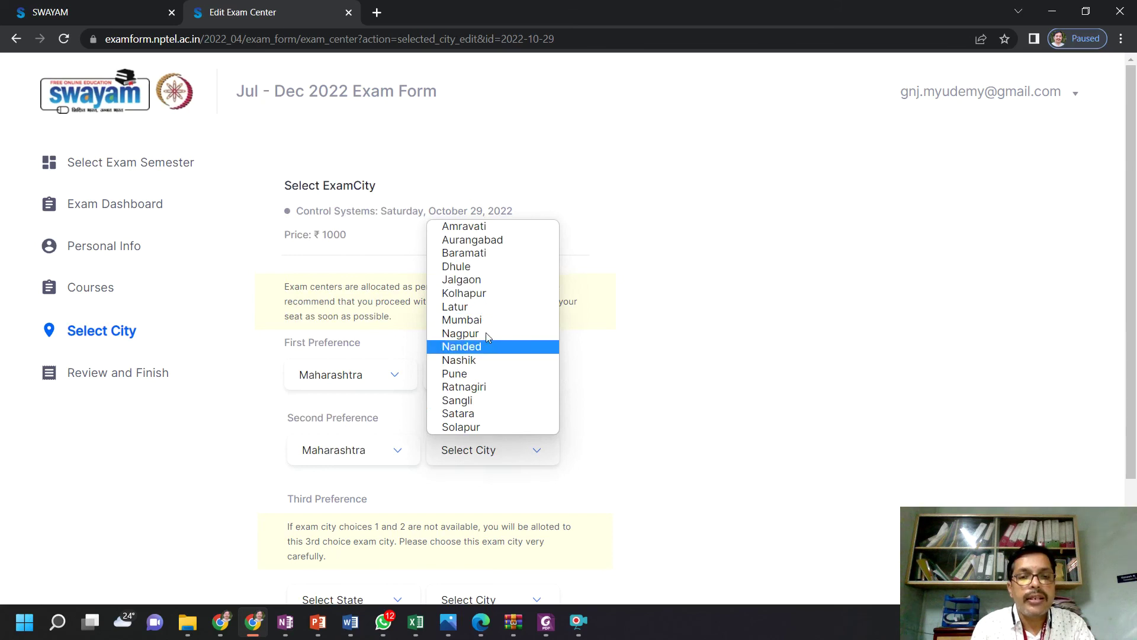
left_click(495, 374)
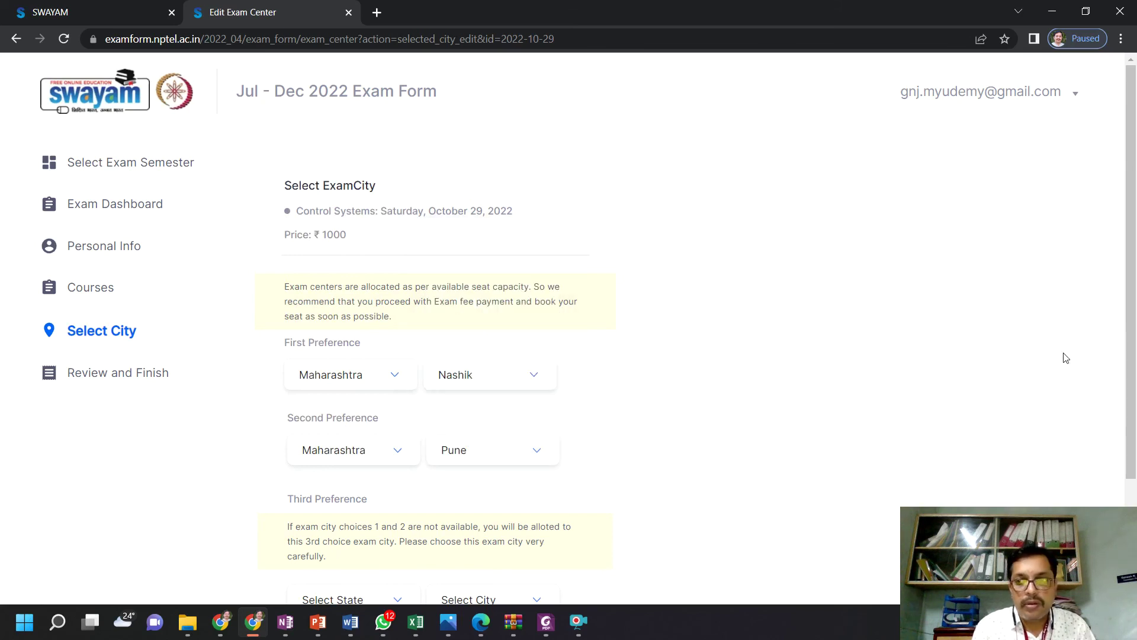
left_click_drag(1133, 319, 1133, 422)
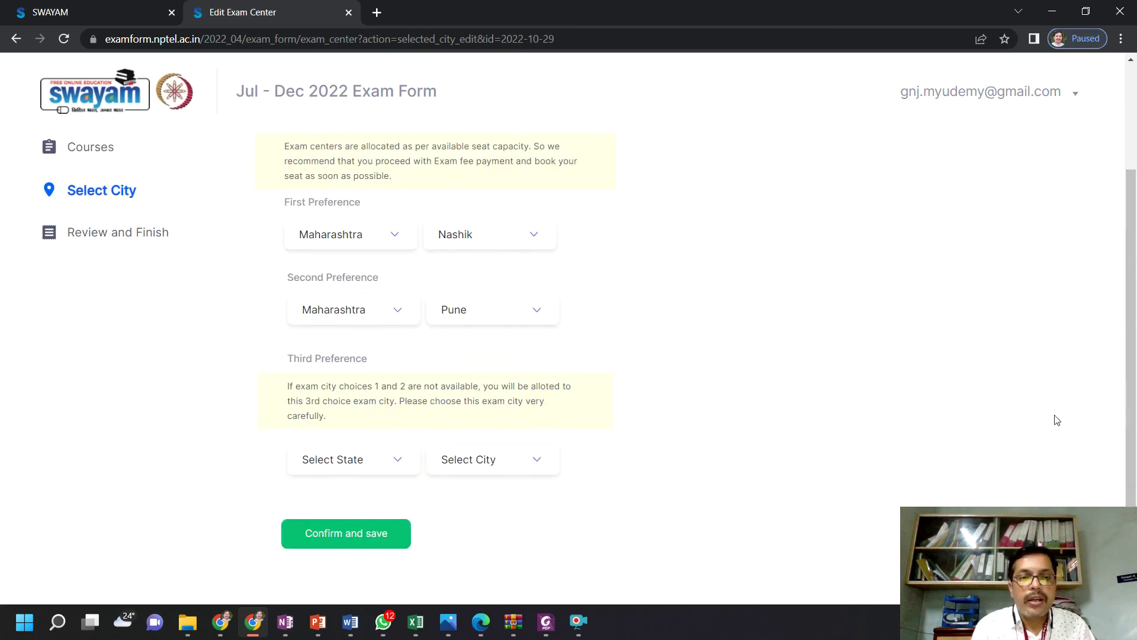
left_click(349, 460)
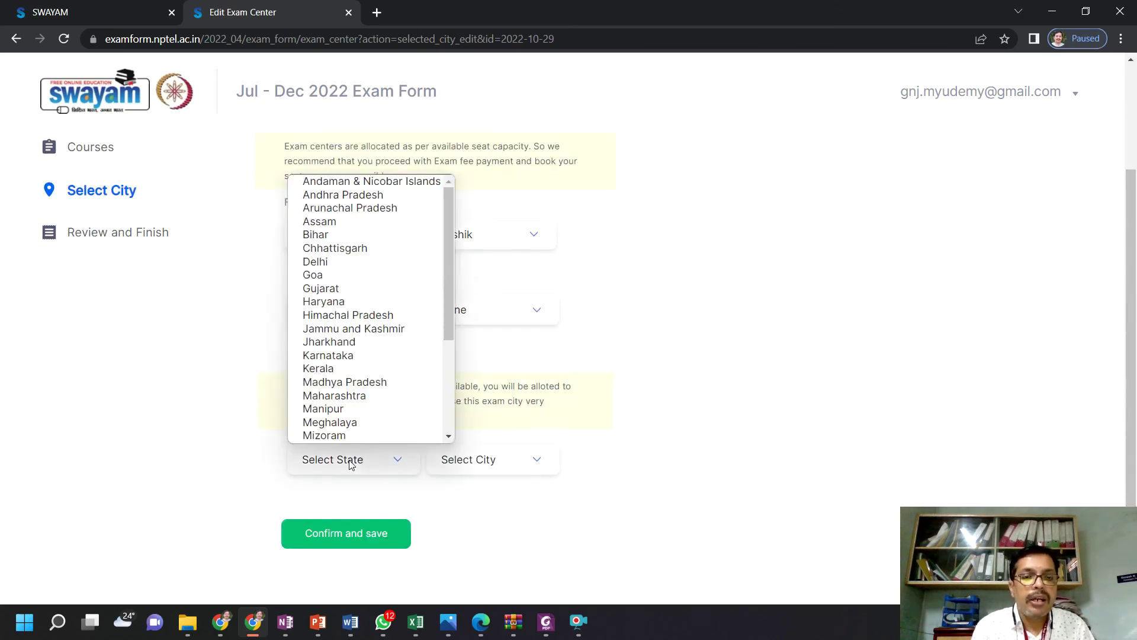
left_click(355, 395)
left_click(499, 461)
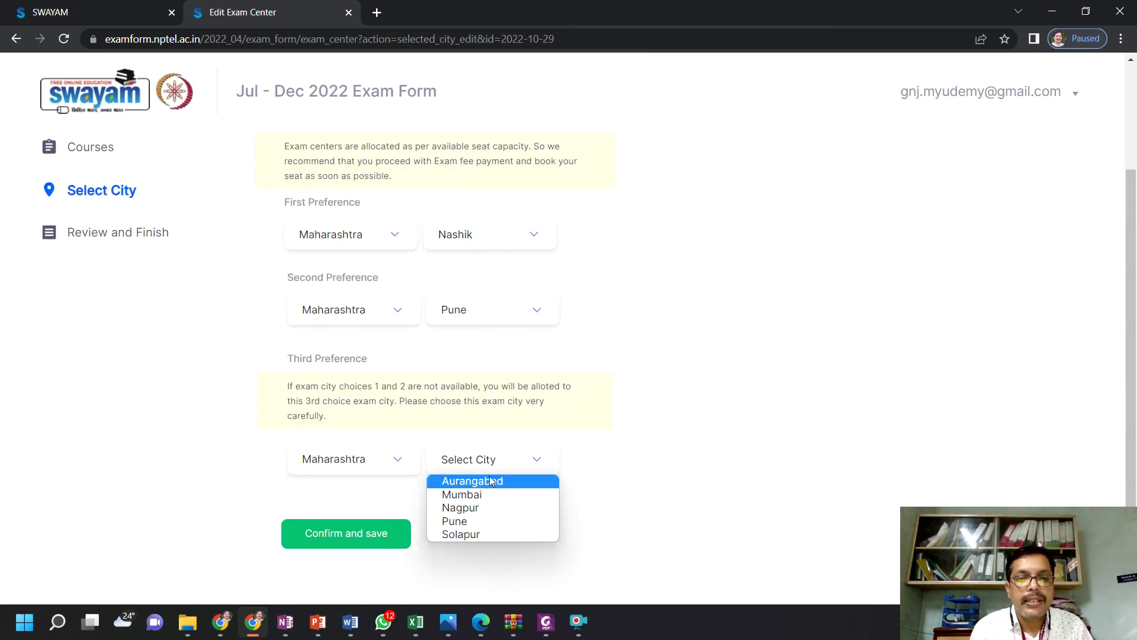
left_click(494, 481)
left_click(377, 536)
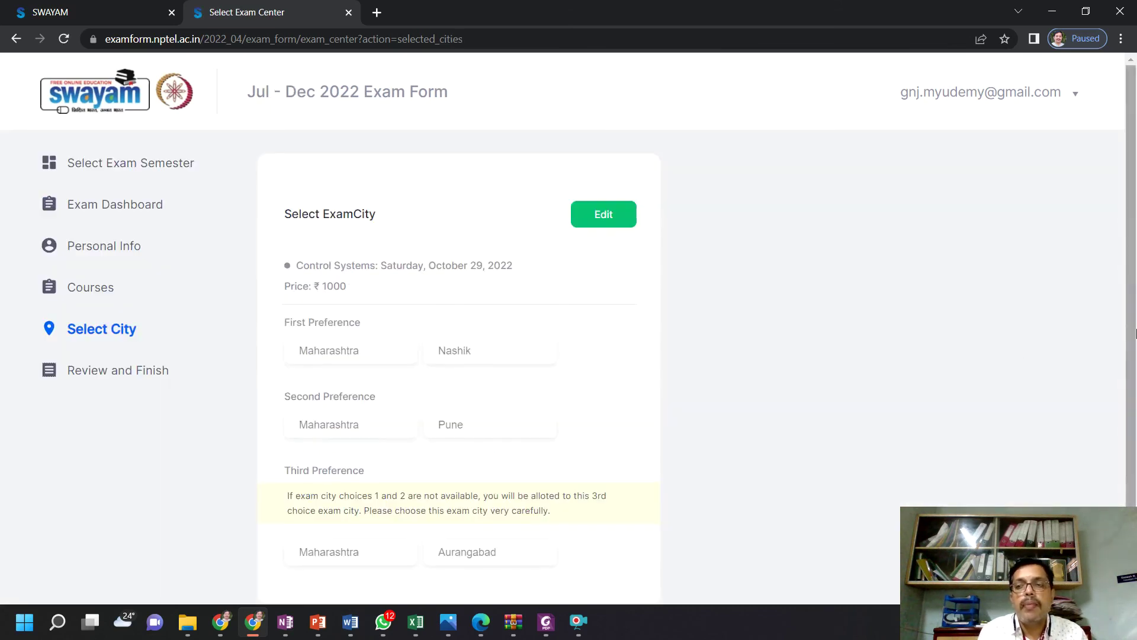
left_click_drag(1133, 320, 1135, 472)
Confirm the cities, tick 'I agree to all the above', and continue to BillDesk payment
left_click(295, 572)
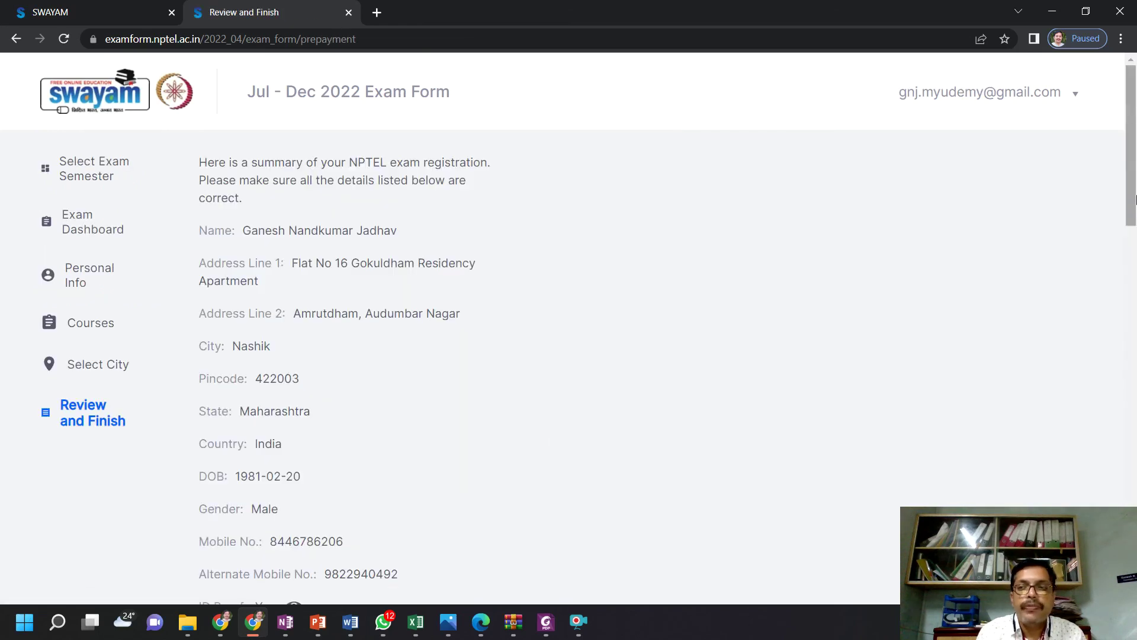
left_click_drag(1135, 197, 1135, 562)
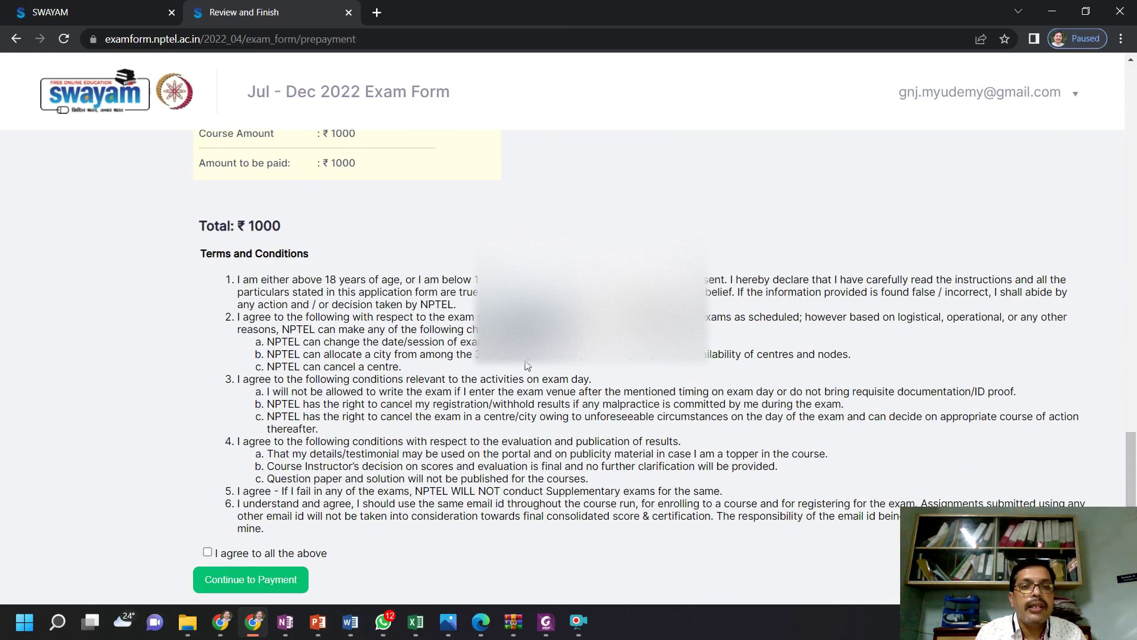
left_click(208, 553)
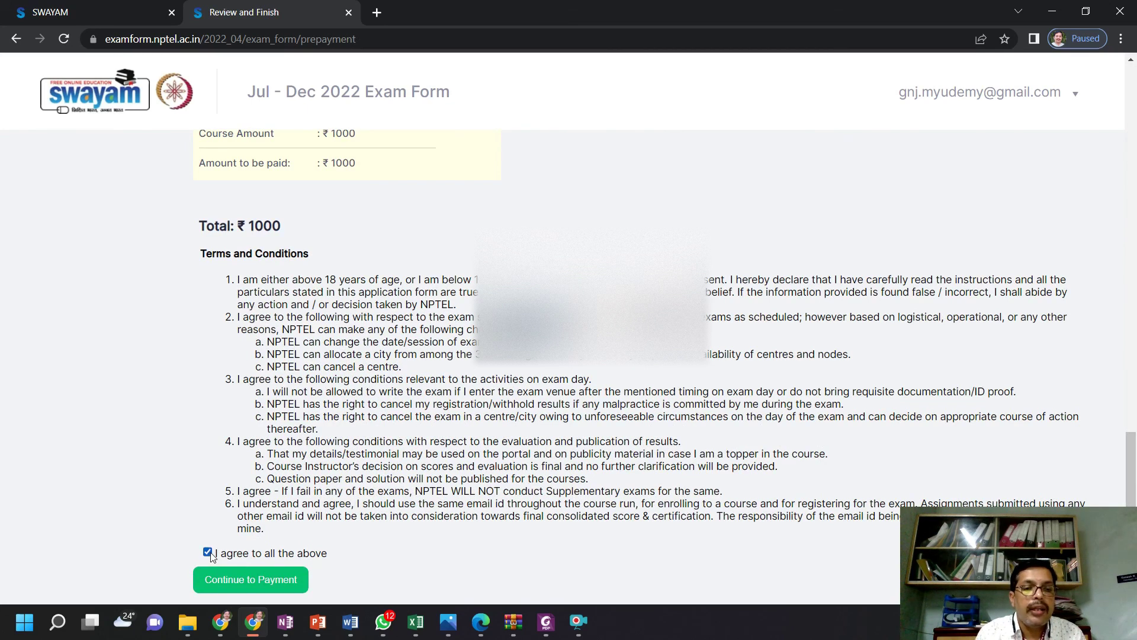
left_click(228, 583)
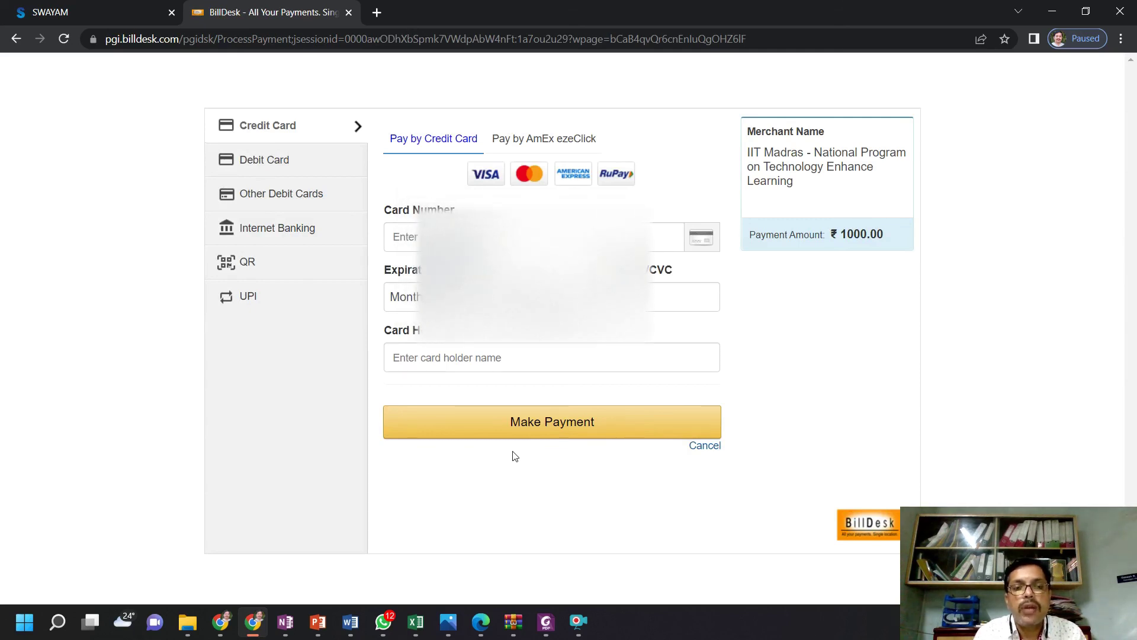
left_click(578, 622)
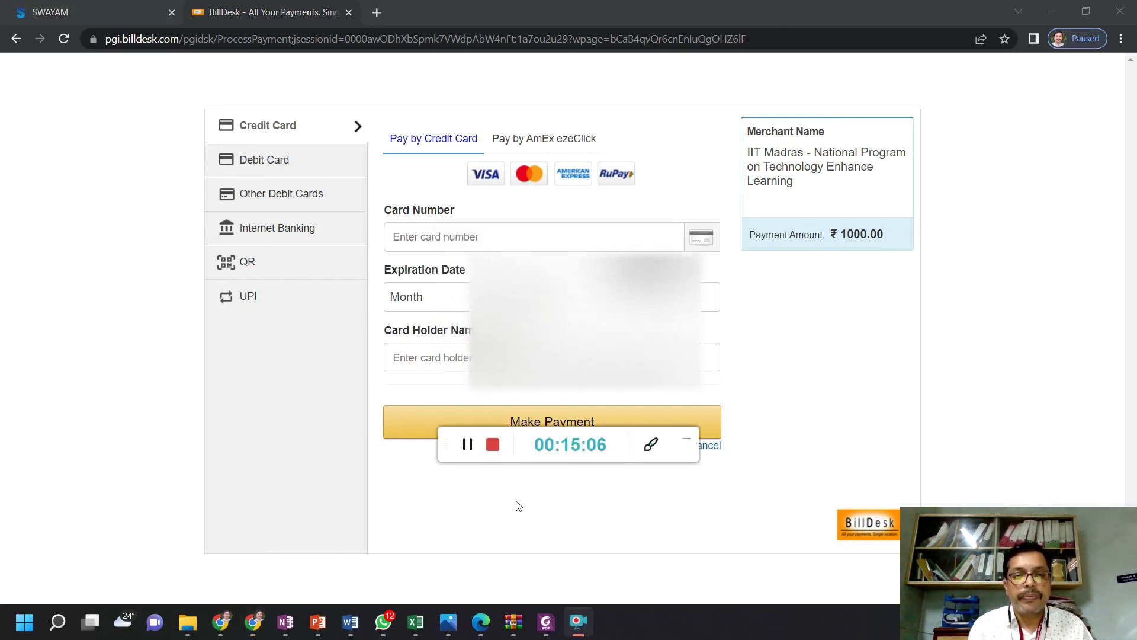